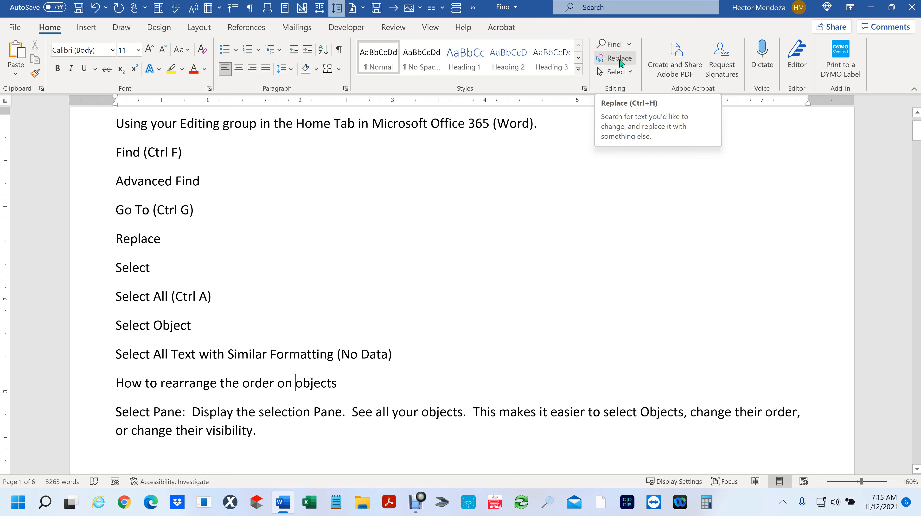
click(629, 73)
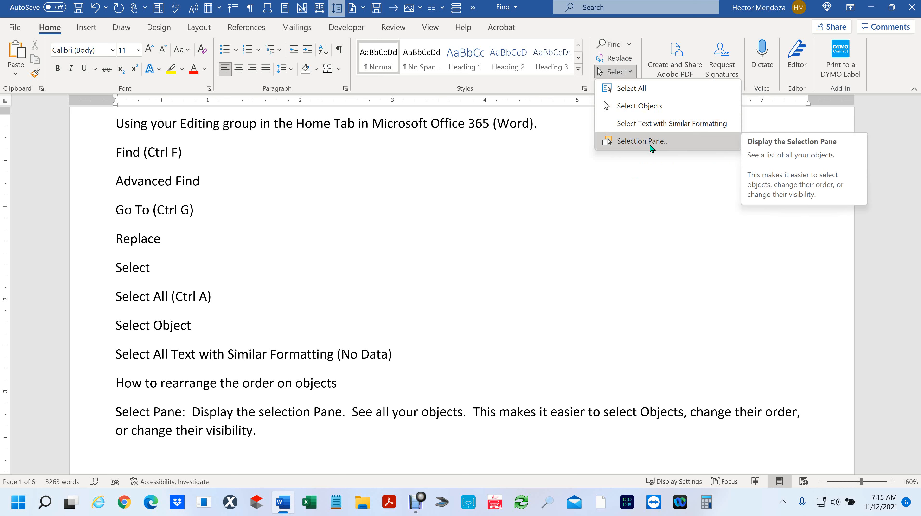
click(647, 170)
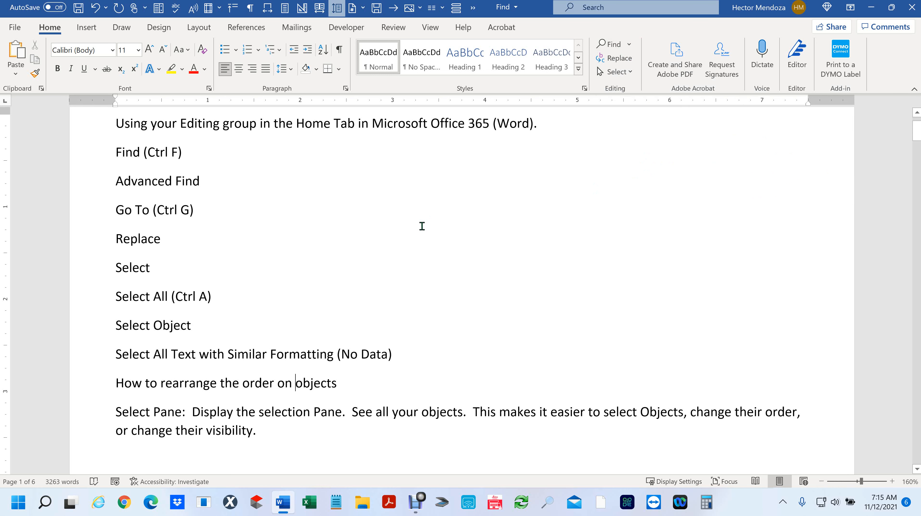
Look over all the document's pages, examining the coloured shapes placed among the text on page 2
scroll(421, 226, down, 5)
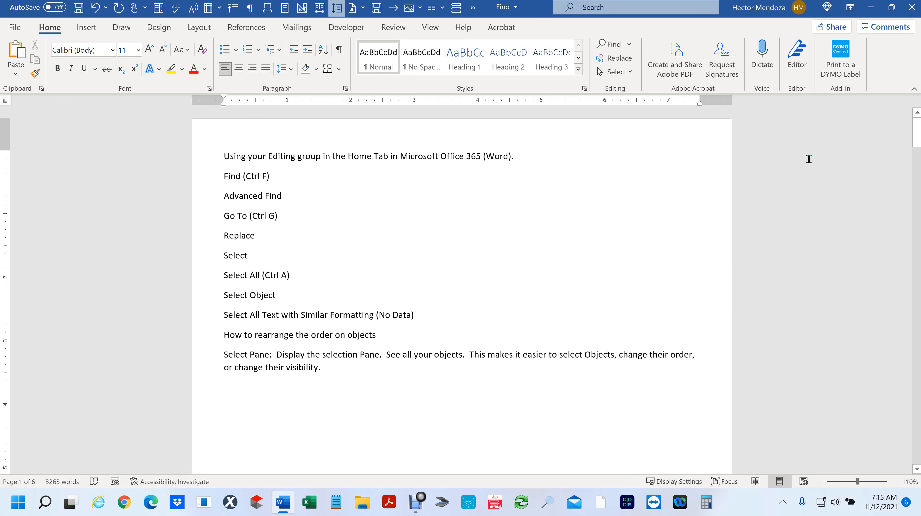
drag(916, 133, 910, 194)
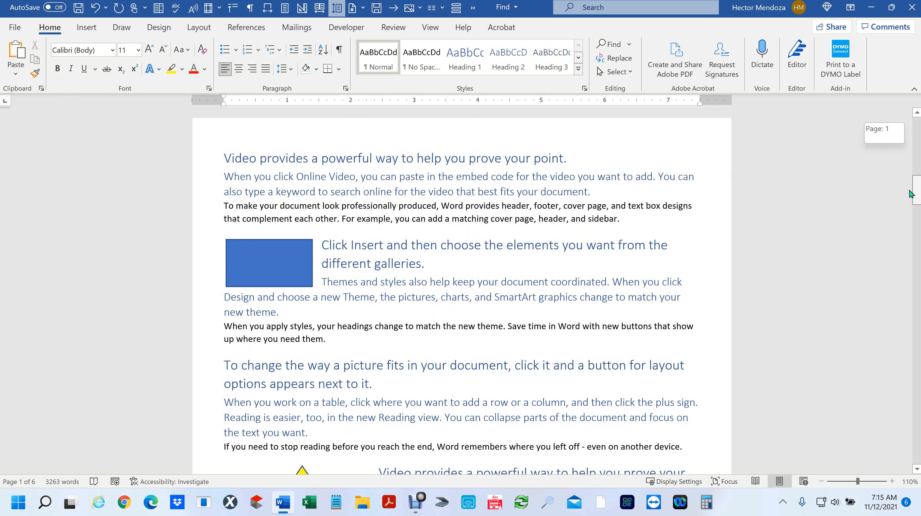
scroll(670, 317, down, 8)
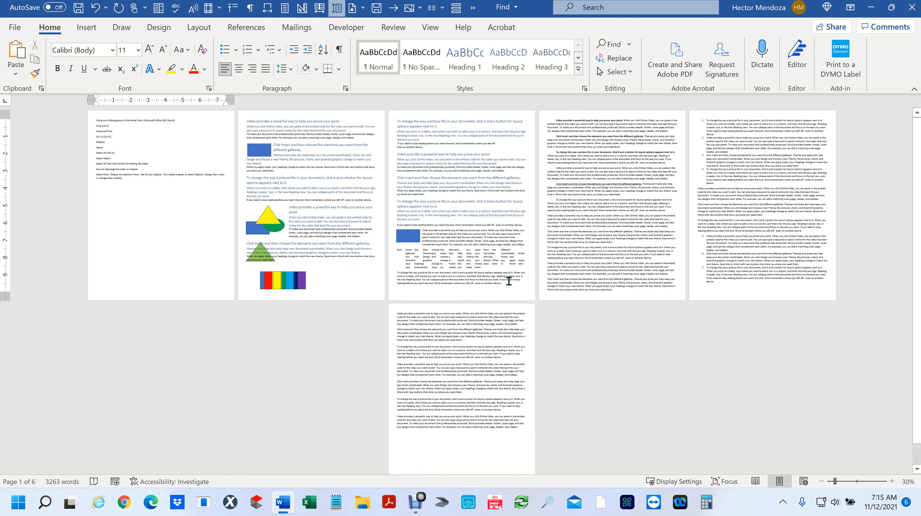
scroll(509, 281, up, 6)
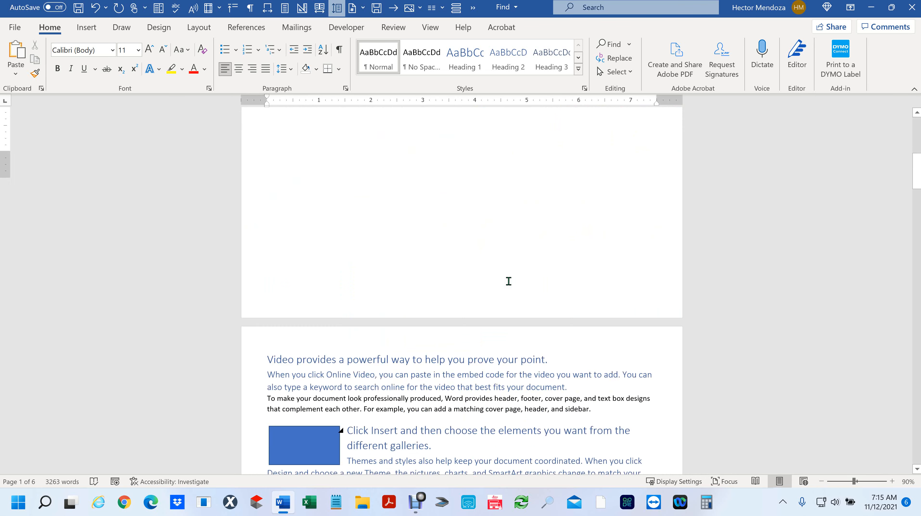
scroll(509, 281, down, 10)
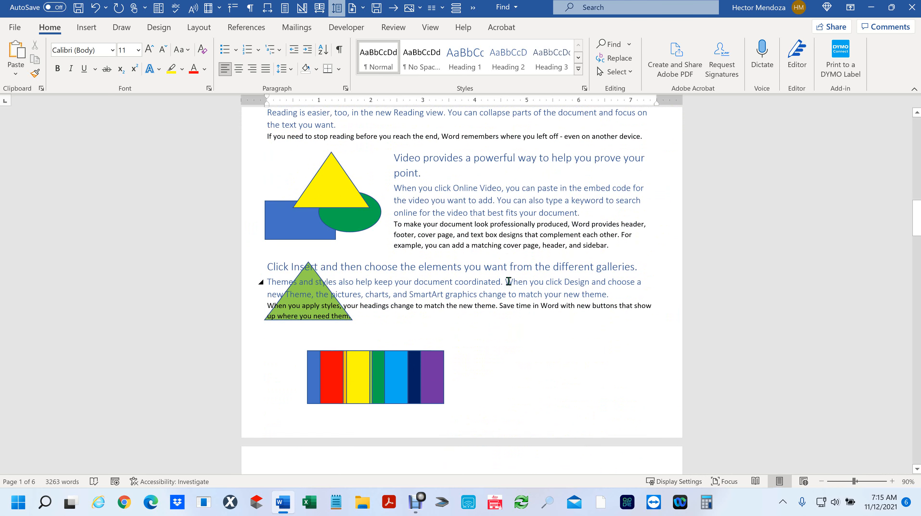
scroll(509, 281, down, 5)
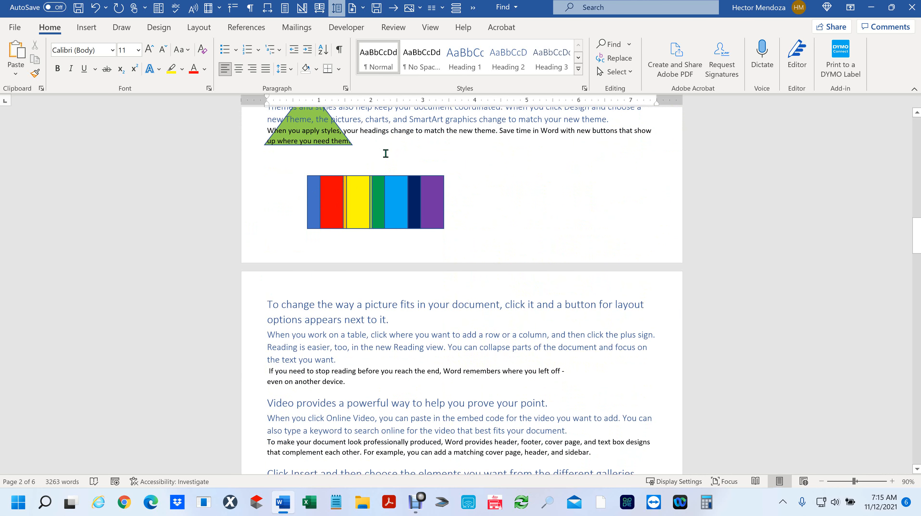
scroll(363, 160, up, 2)
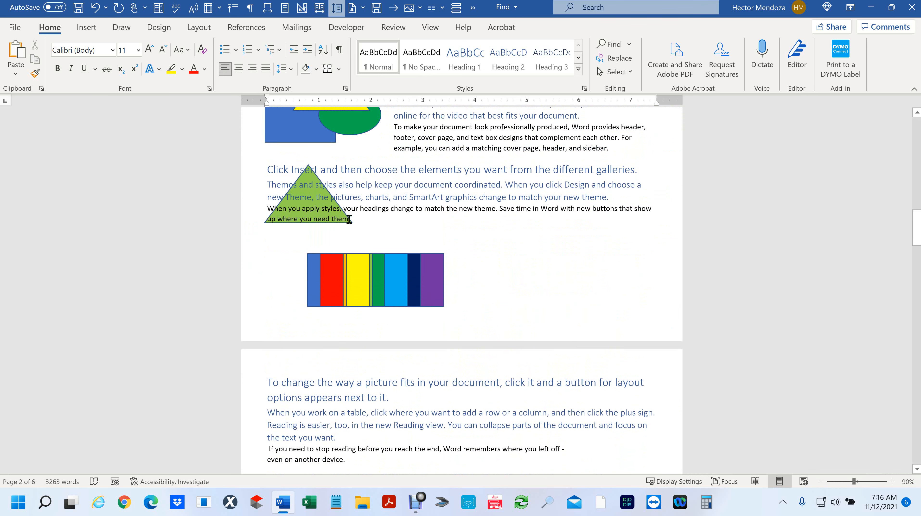
Try to select the green triangle lying behind the text on page 2
click(307, 196)
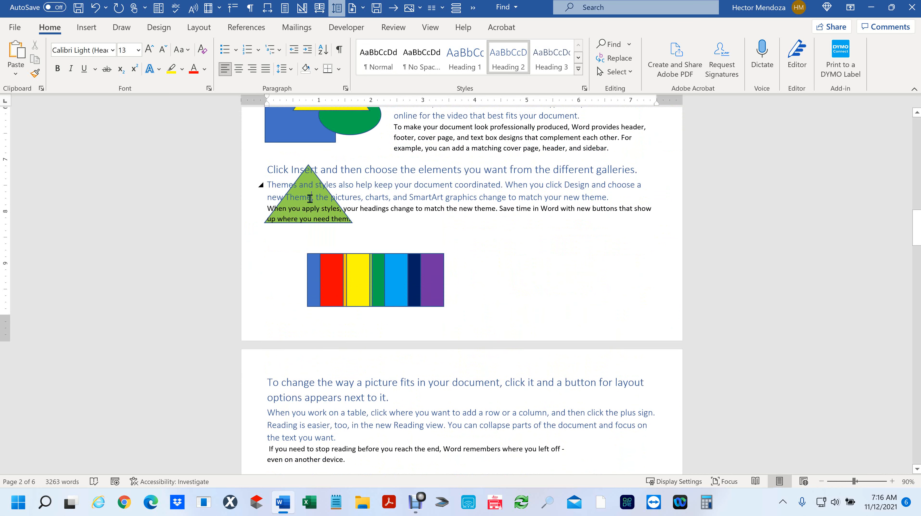
click(322, 218)
click(308, 197)
Select the word "provides" in the first heading of page 2 and find all its occurrences in the document
scroll(321, 206, up, 8)
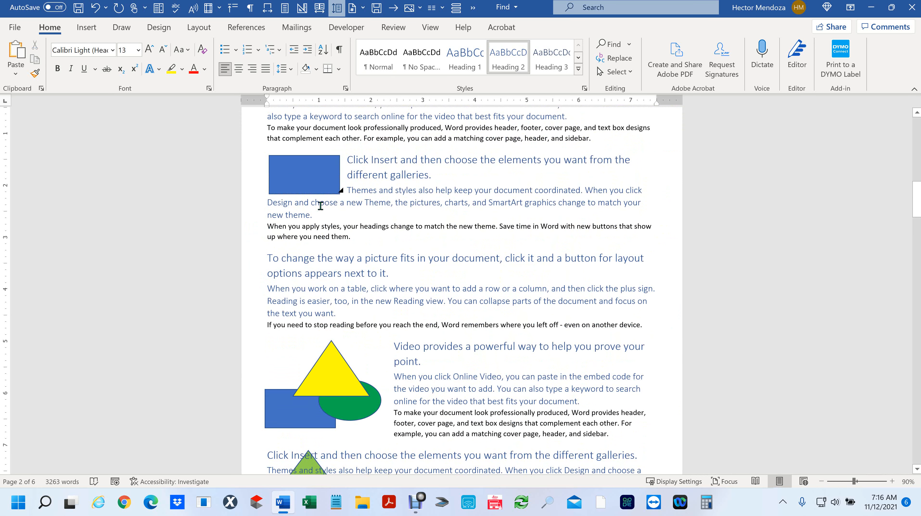
scroll(398, 332, up, 6)
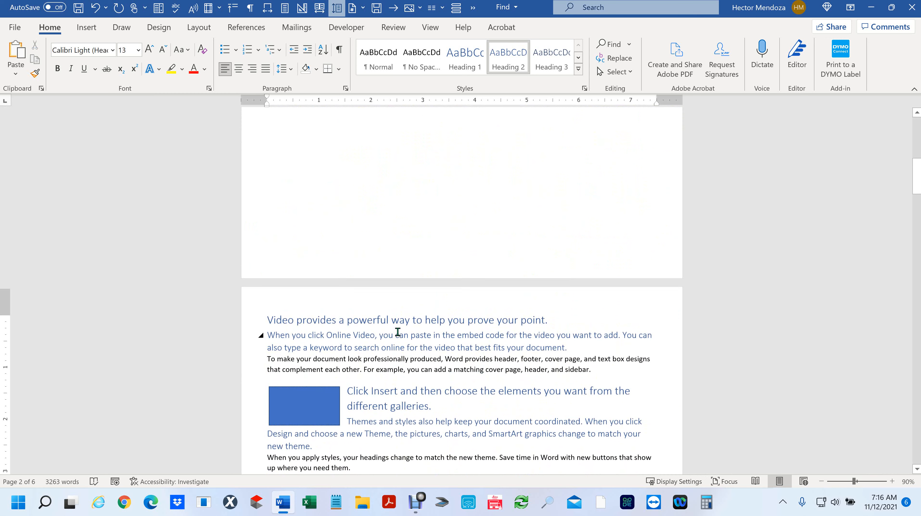
scroll(398, 331, down, 3)
scroll(398, 331, down, 2)
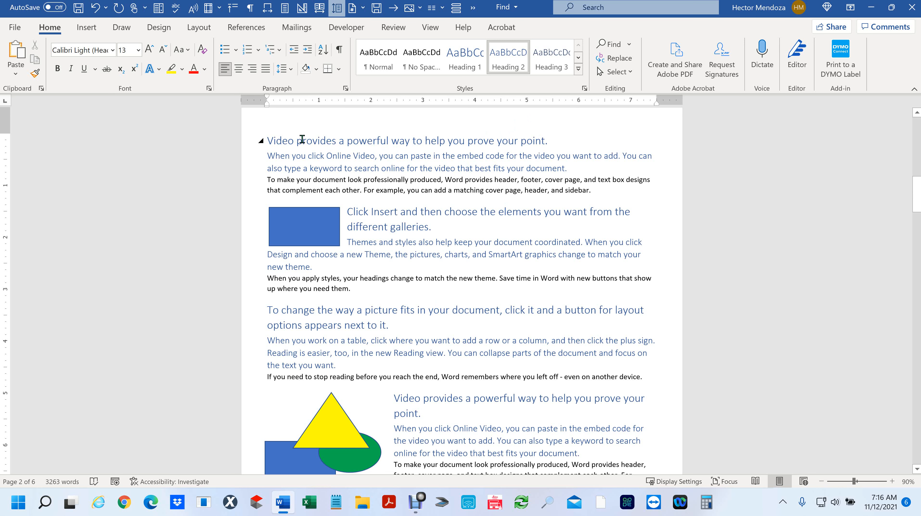
drag(297, 141, 336, 141)
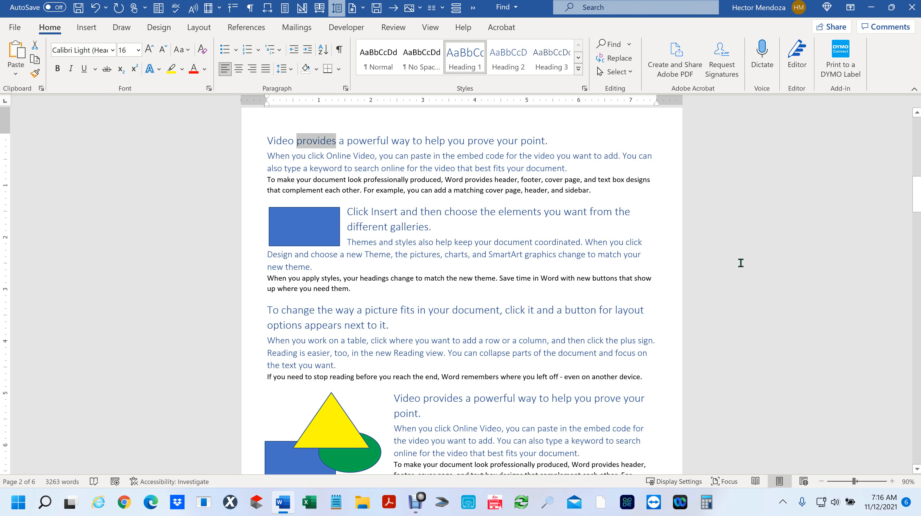
scroll(520, 267, down, 6)
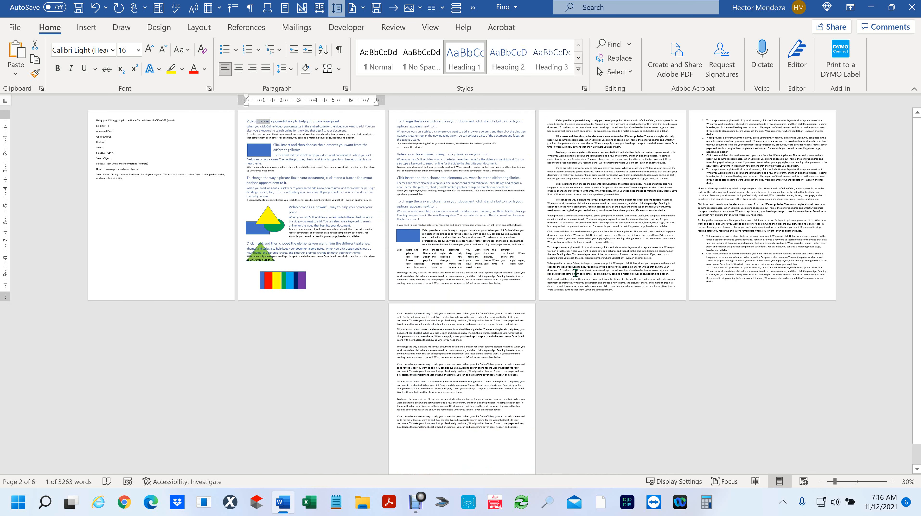
scroll(304, 130, up, 6)
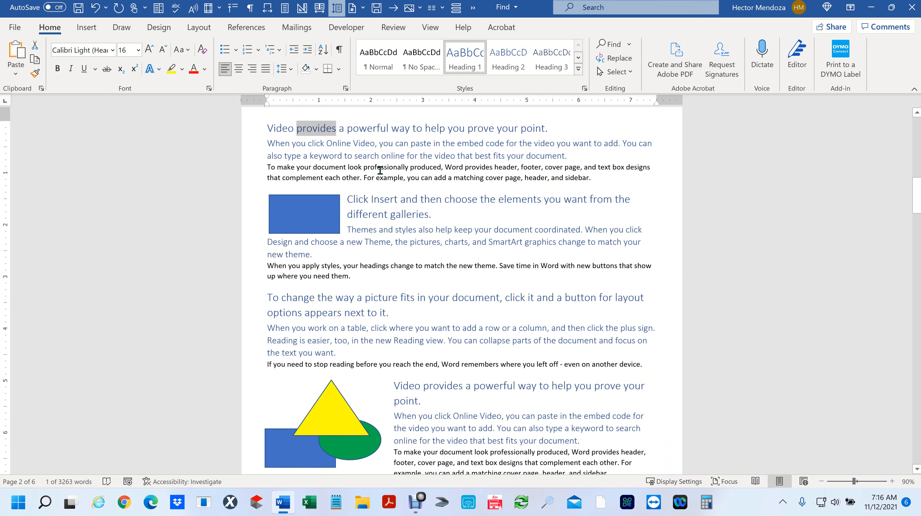
scroll(380, 171, up, 4)
scroll(388, 247, down, 4)
scroll(384, 242, up, 1)
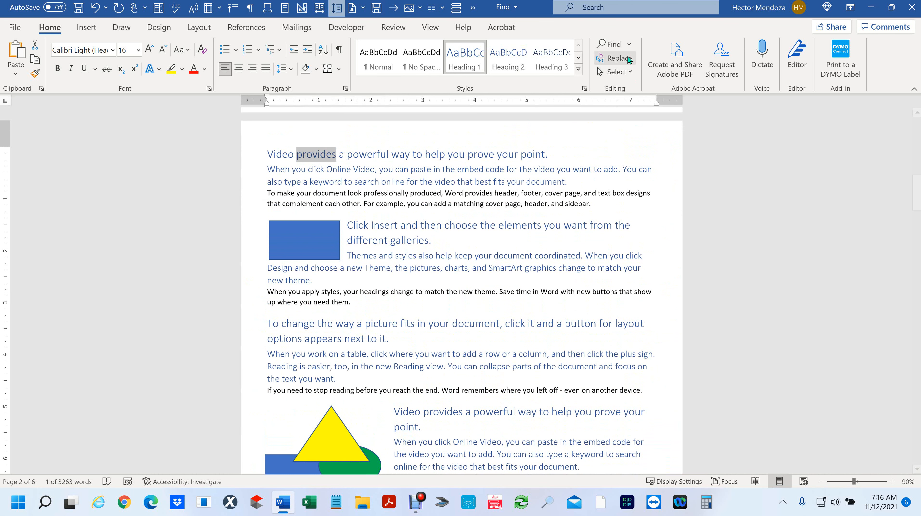
click(603, 43)
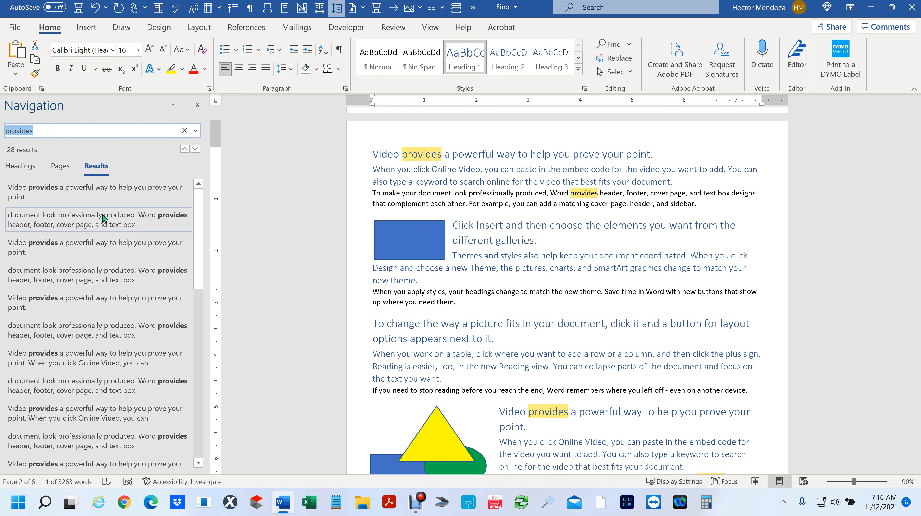
Review the whole list of matches for "provides", clear the search and return to the body text
scroll(102, 216, down, 5)
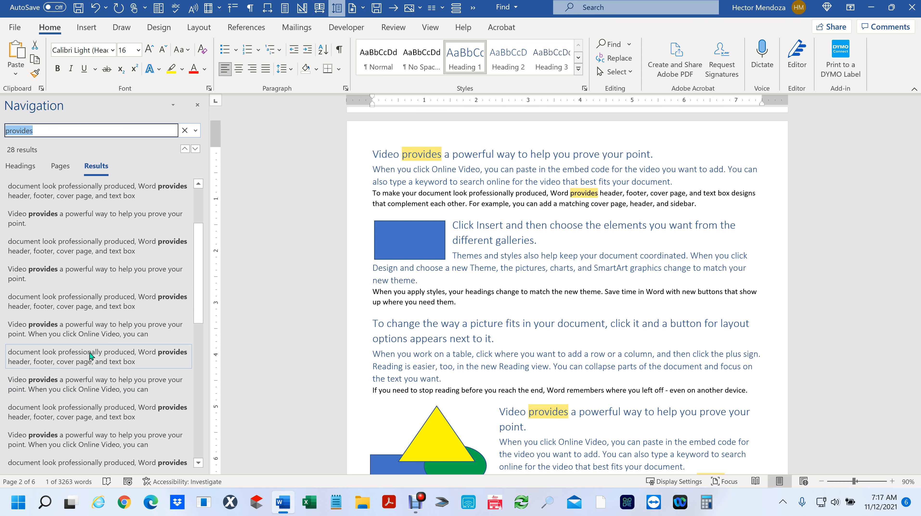
scroll(79, 258, down, 5)
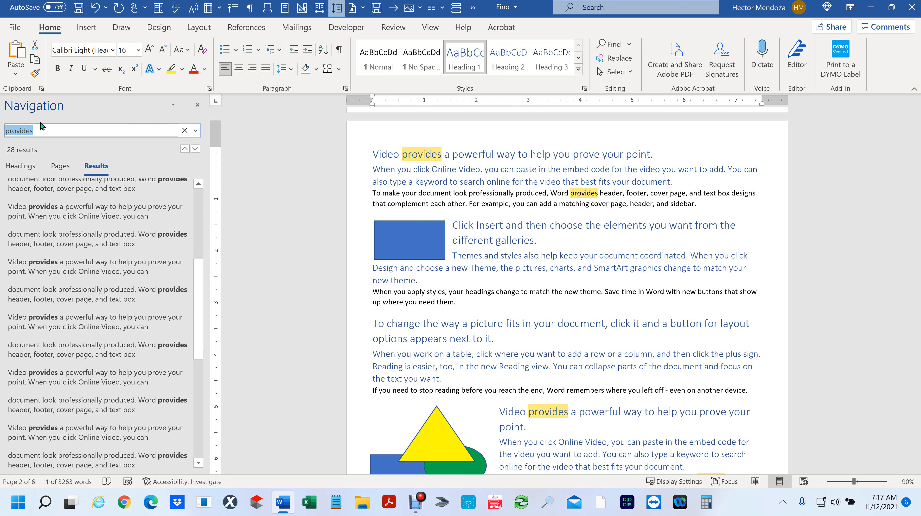
scroll(76, 242, down, 6)
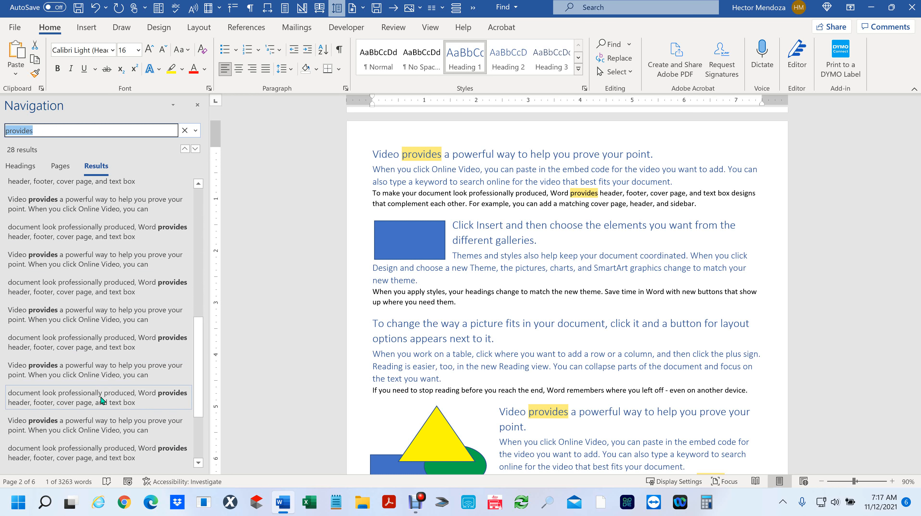
scroll(101, 409, down, 4)
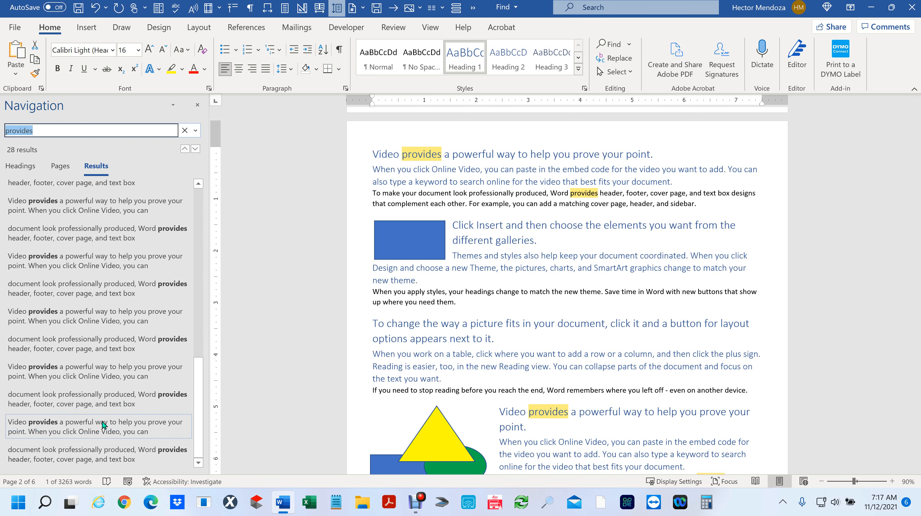
scroll(102, 422, up, 15)
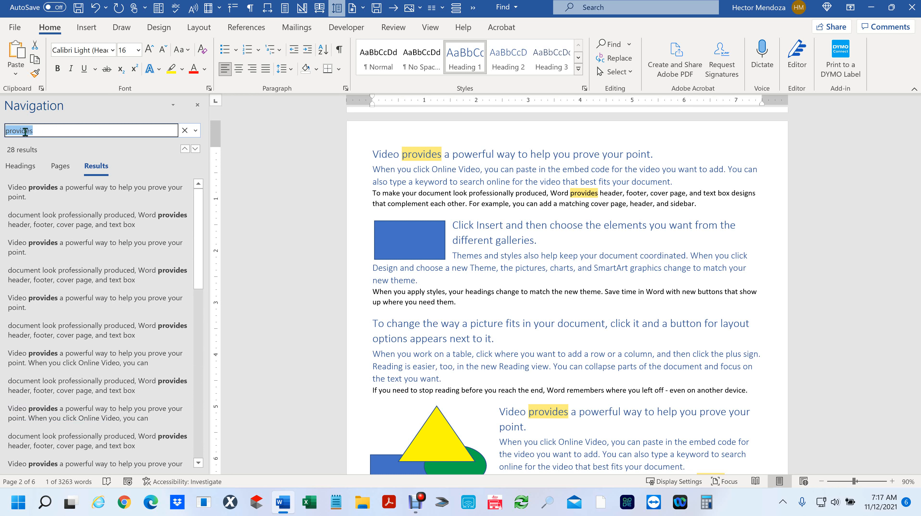
click(46, 130)
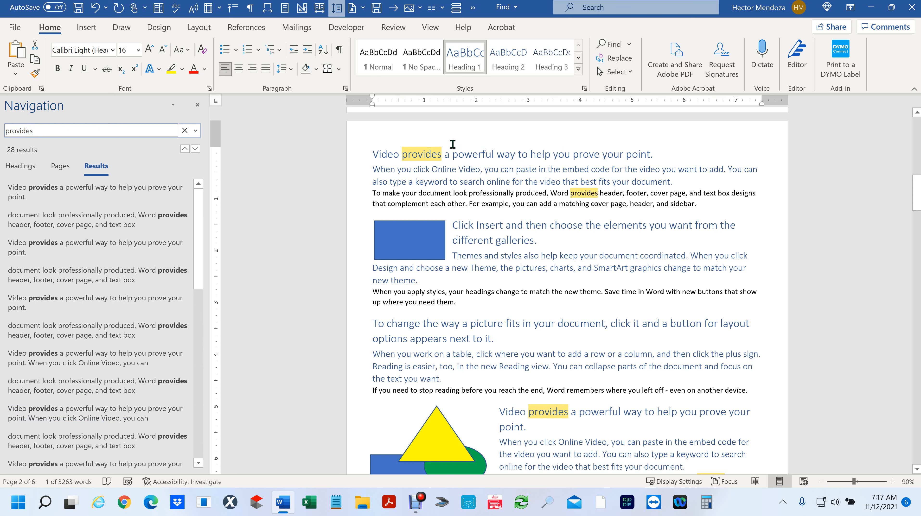
click(185, 131)
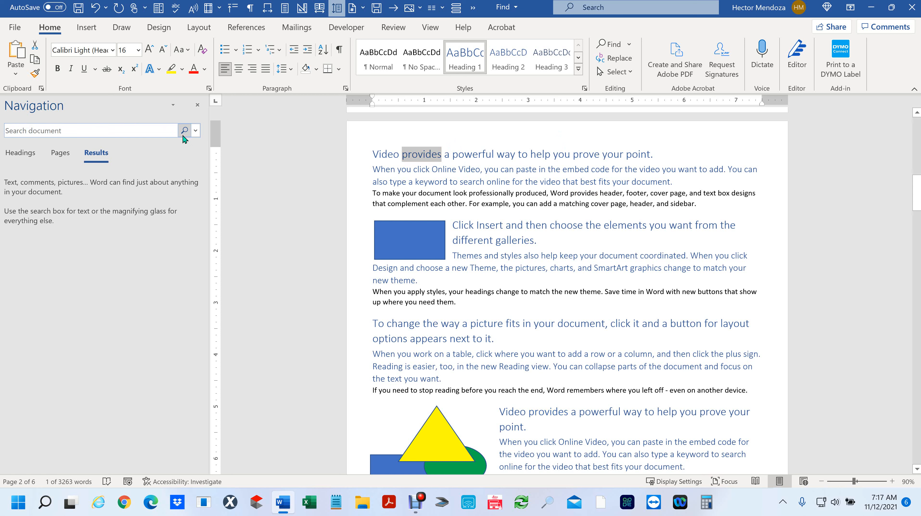
click(554, 255)
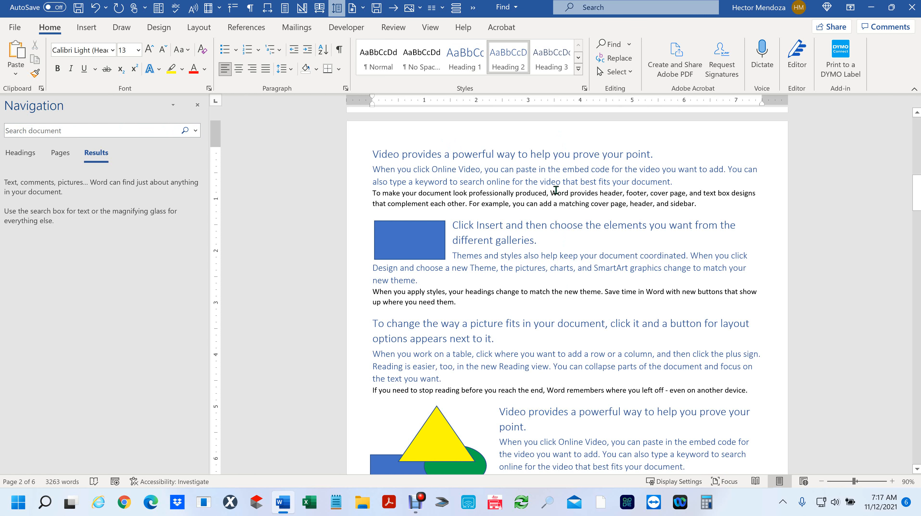
click(516, 294)
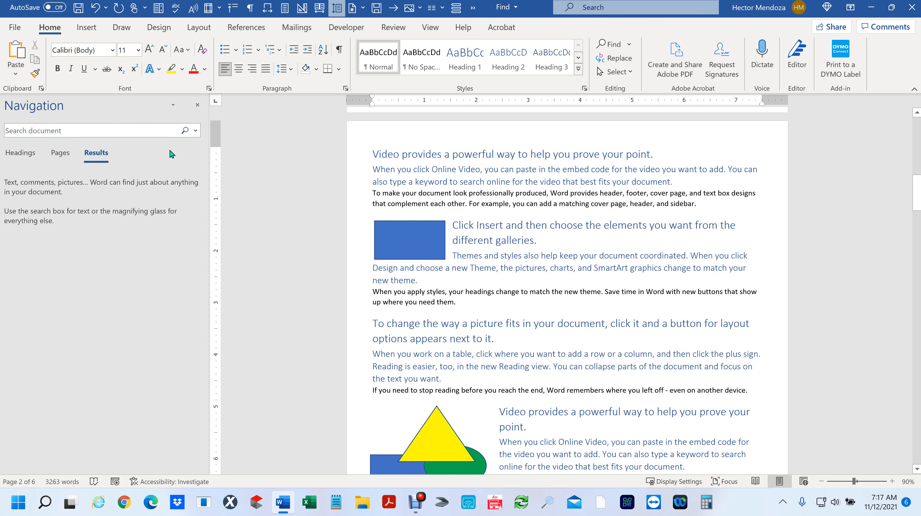
Search the document for "provide" and examine the highlighted matches on page 2 at a larger zoom
click(35, 133)
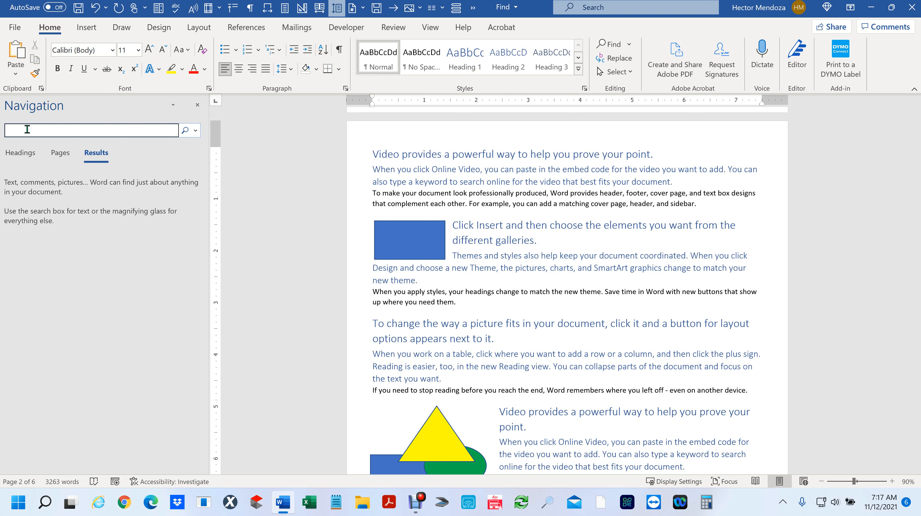
text(provide)
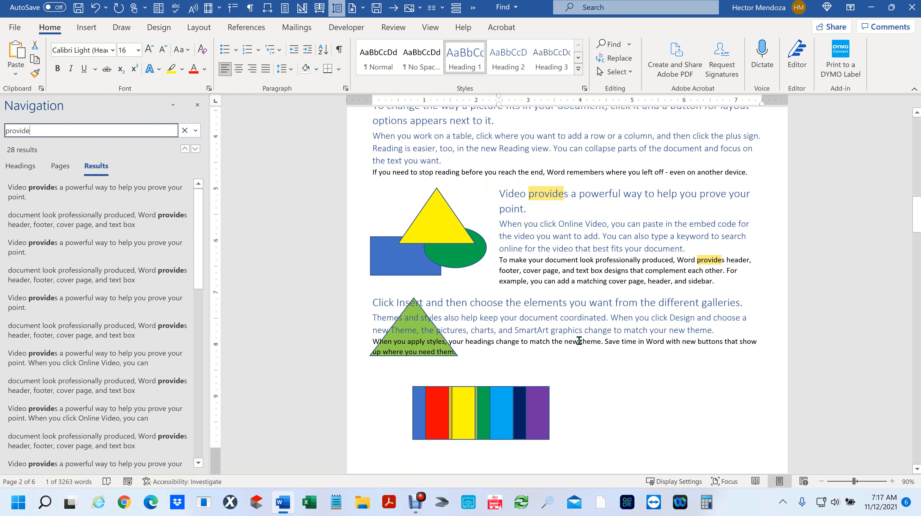
scroll(579, 341, up, 5)
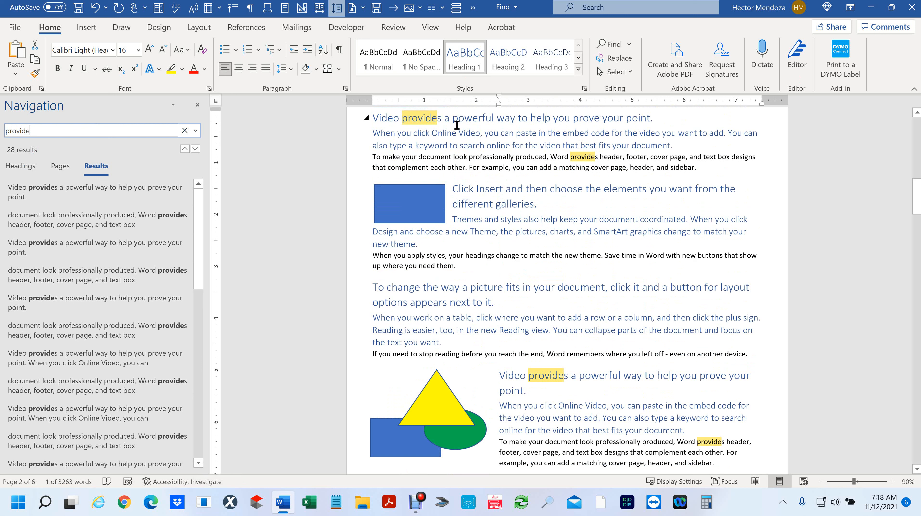
scroll(457, 125, down, 1)
ctrl+scroll(459, 128, up, 4)
scroll(463, 134, up, 5)
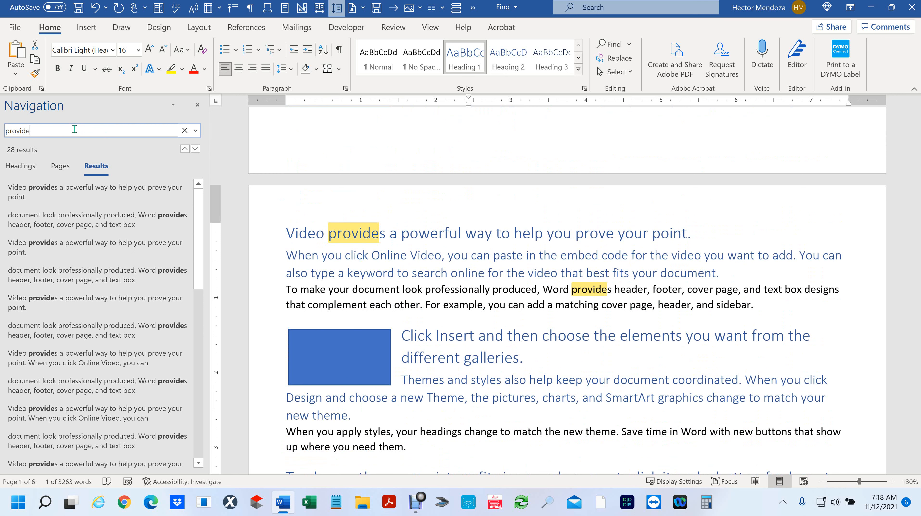
Extend the search term to "provides" and check the highlighted matches in the headings and paragraphs of page 2
click(125, 214)
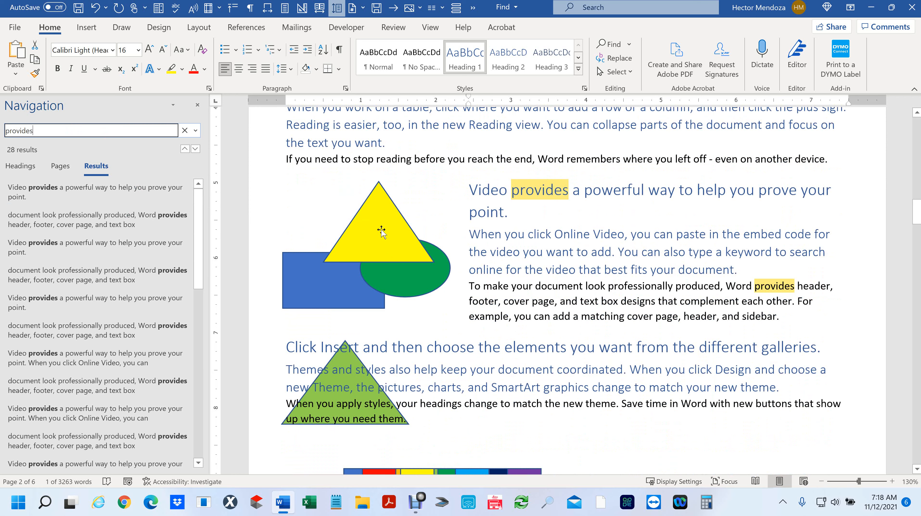
scroll(407, 244, up, 9)
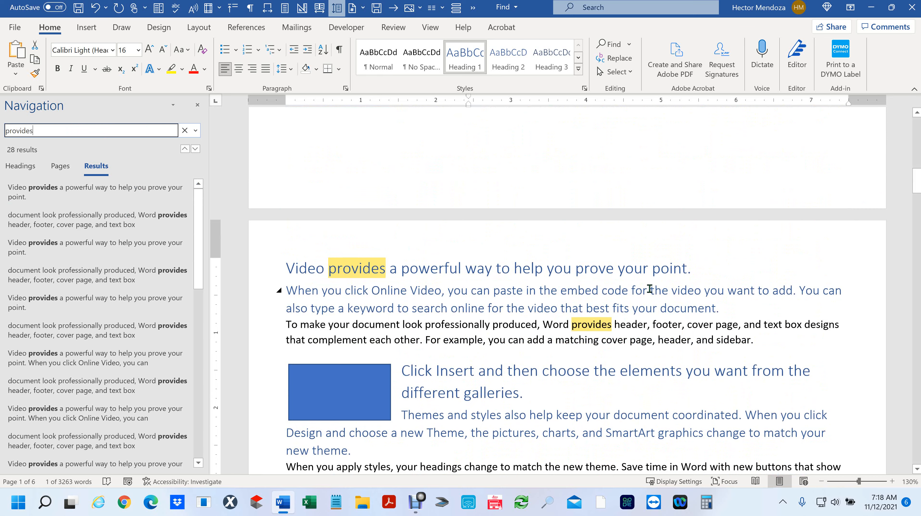
scroll(595, 371, down, 10)
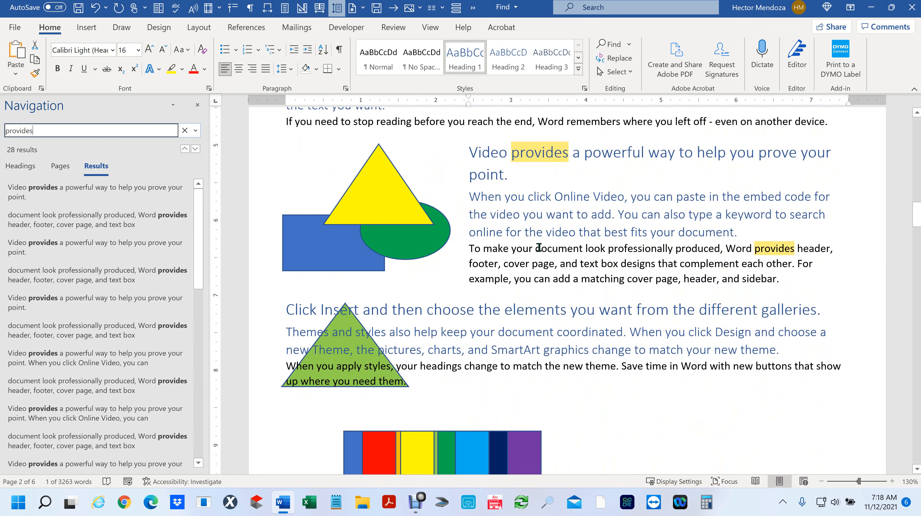
click(491, 248)
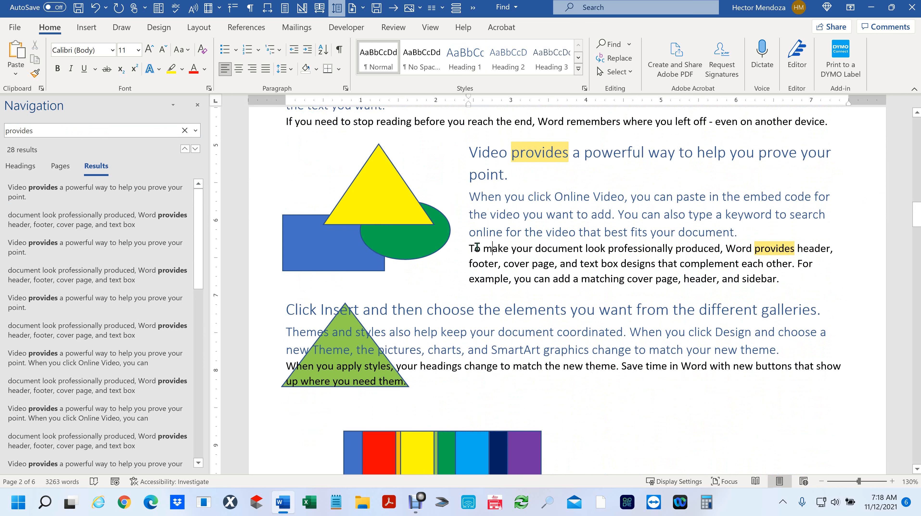
click(470, 248)
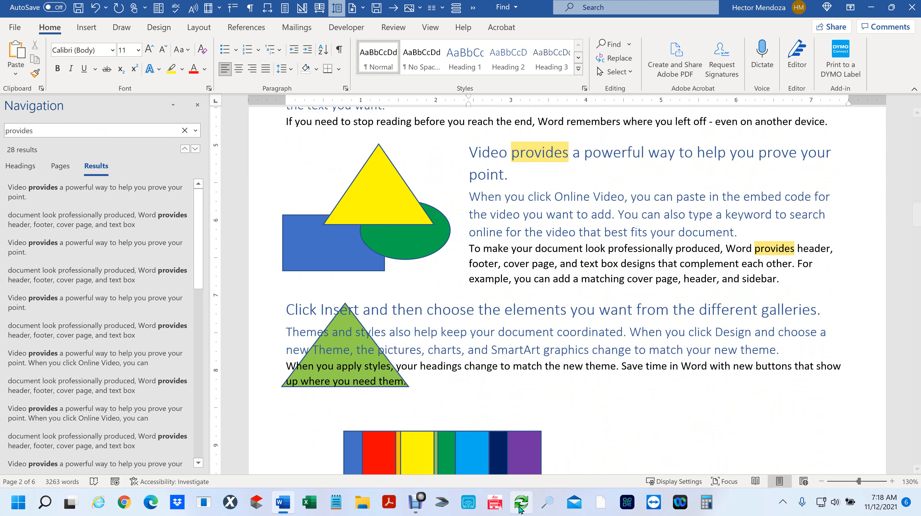
scroll(626, 265, down, 3)
scroll(626, 265, down, 3)
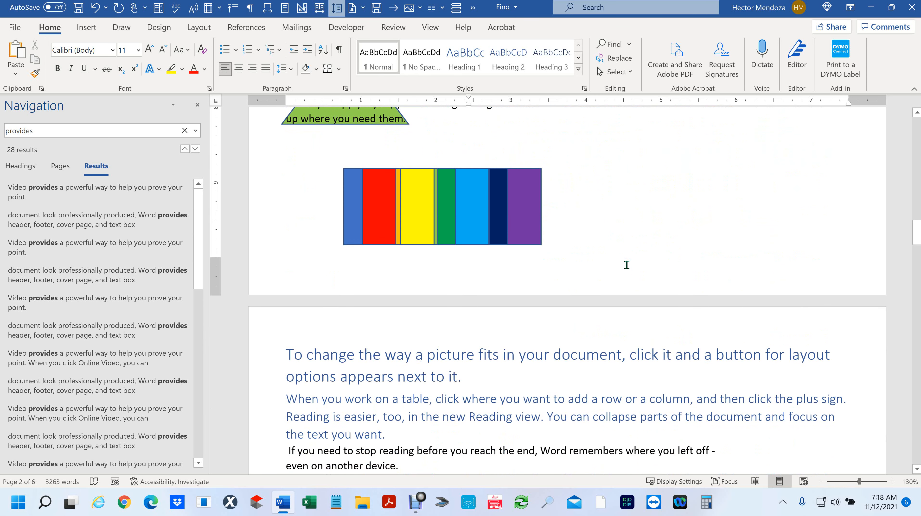
scroll(627, 265, up, 6)
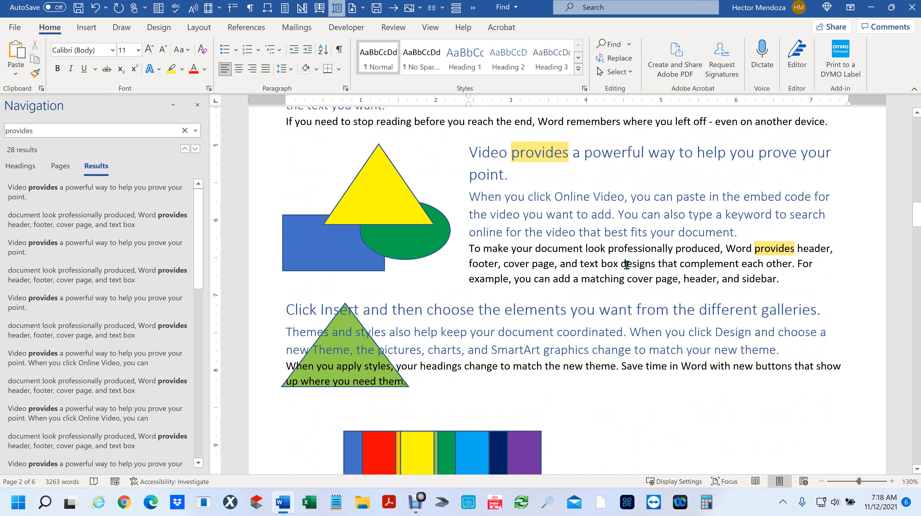
Set up a replacement of "provides" with "Gives", starting from the "Video provides" heading beside the yellow triangle on page 2
click(471, 152)
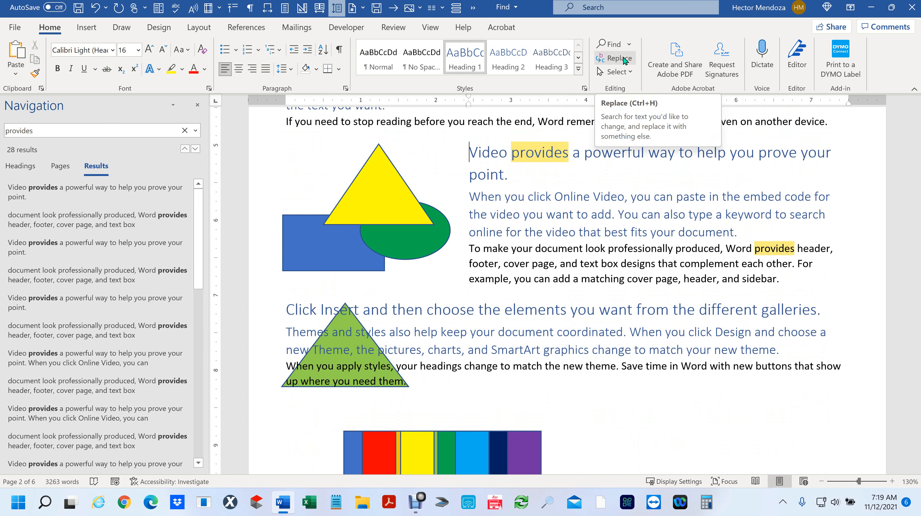
click(195, 132)
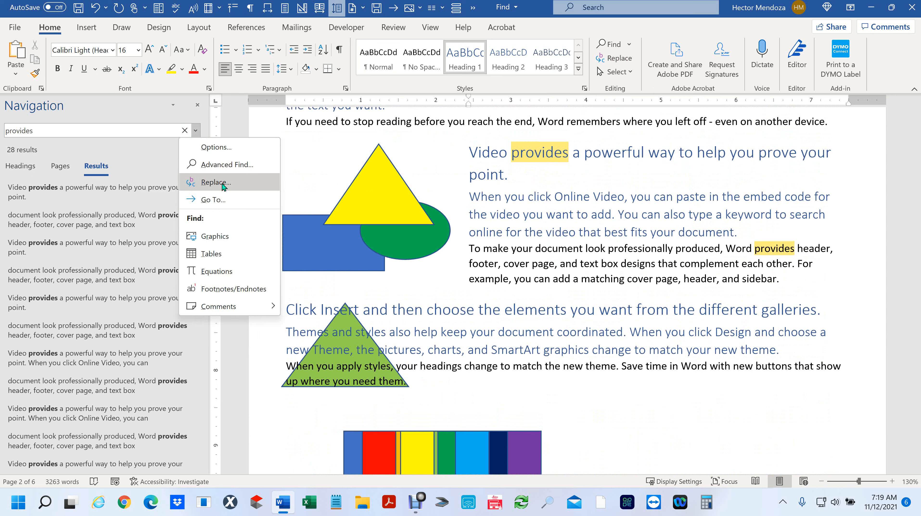
key(Escape)
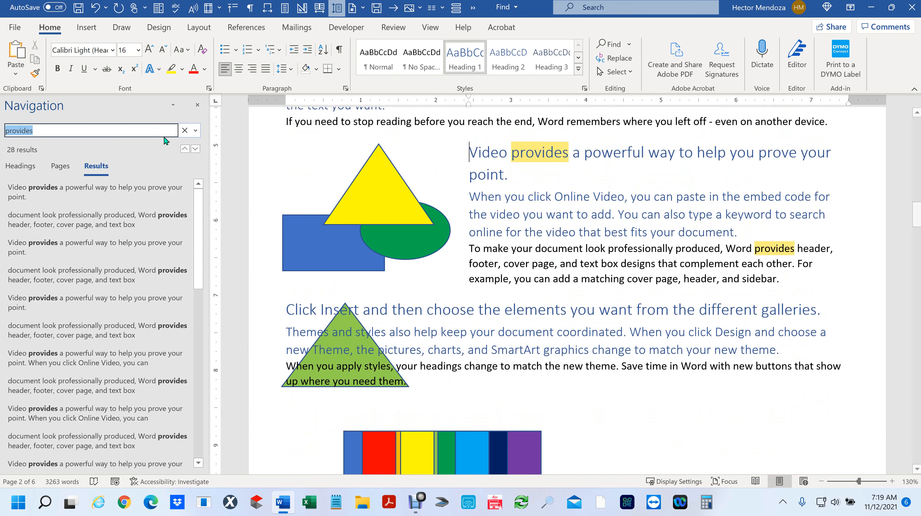
click(619, 60)
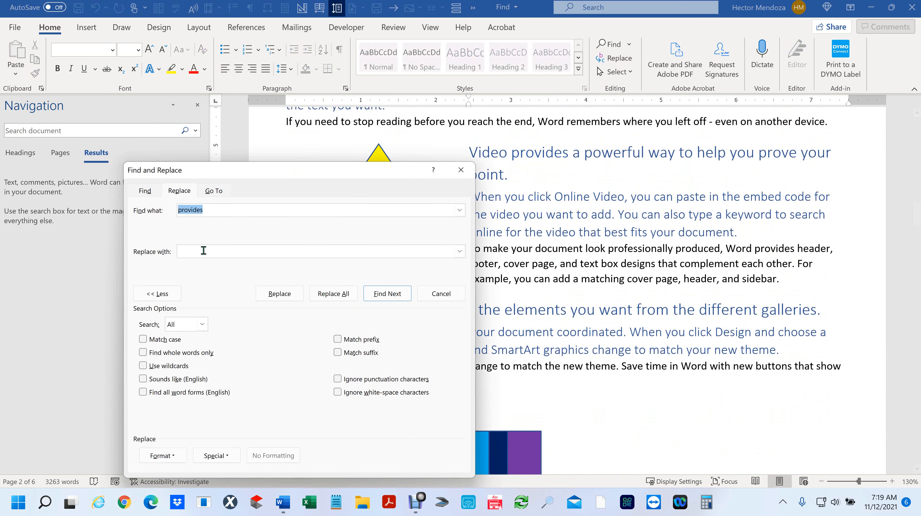
drag(256, 174, 446, 134)
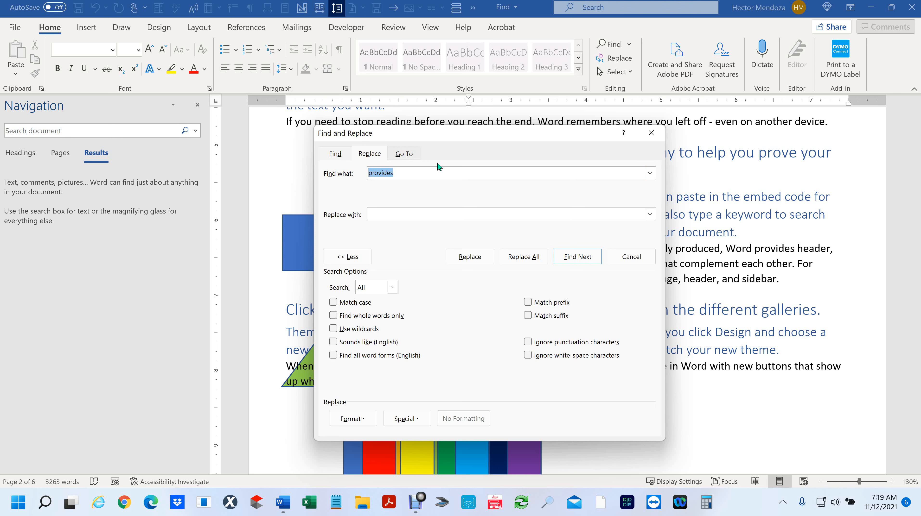
click(392, 214)
text(Gives)
drag(548, 129, 277, 101)
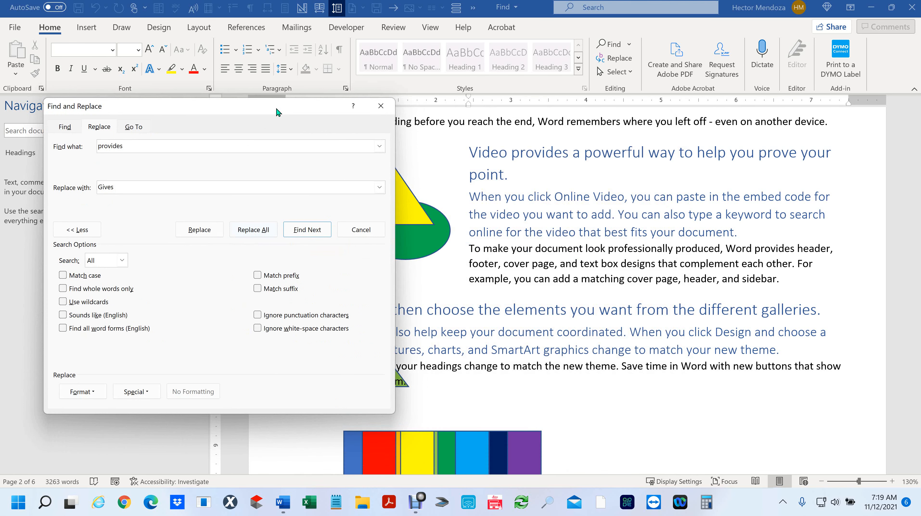
Replace three occurrences one at a time: the heading and paragraph beside the yellow triangle, and the "Video provides" heading on page 3
click(201, 234)
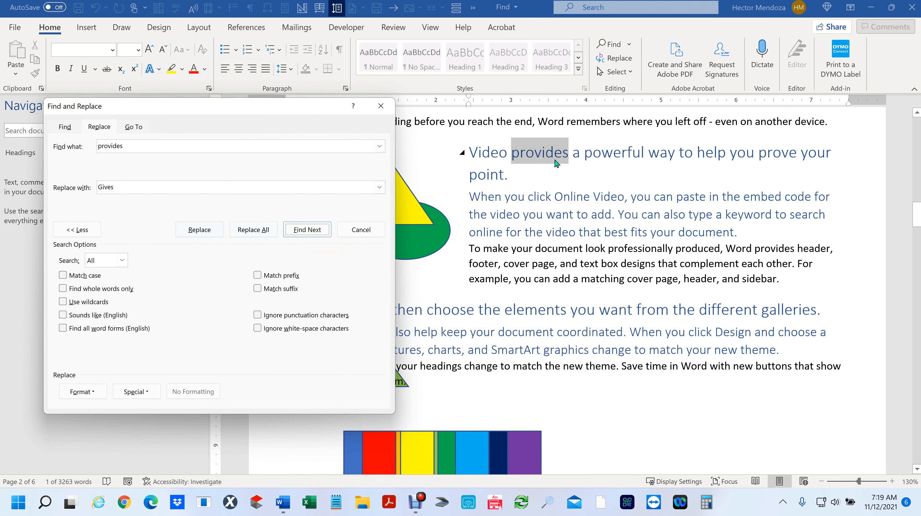
click(191, 233)
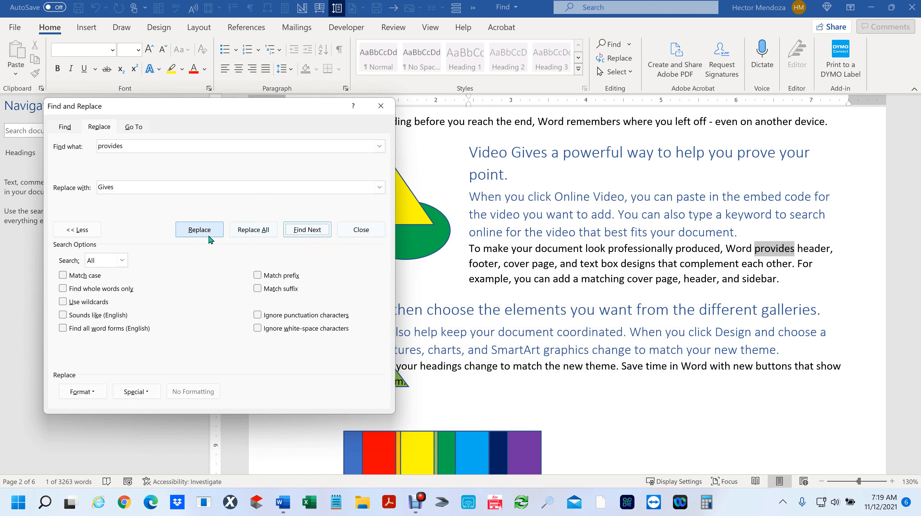
click(198, 232)
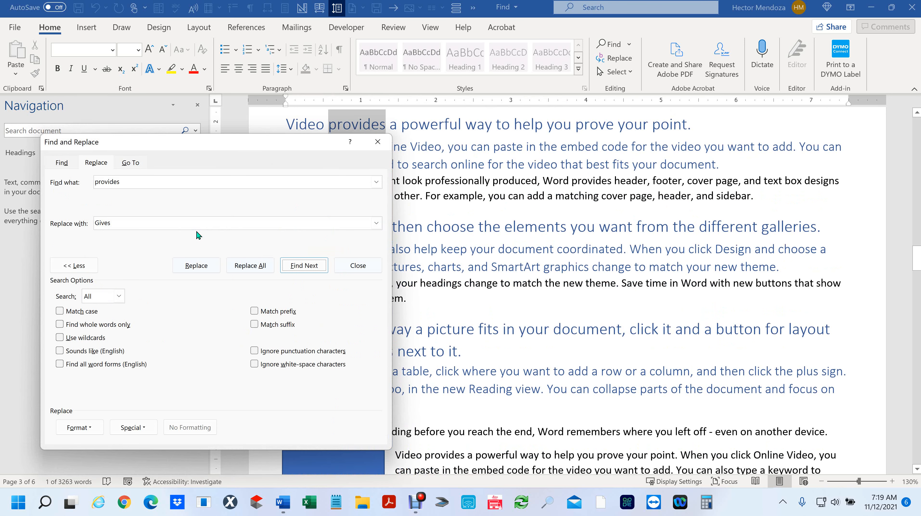
click(192, 267)
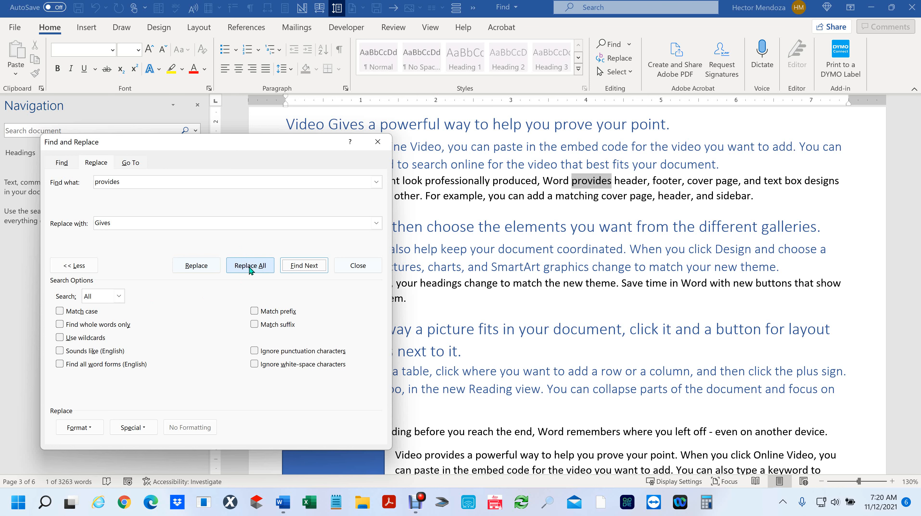
Replace all remaining occurrences of "provides" with "Gives" at once, with several pages of the document in view
scroll(674, 317, down, 2)
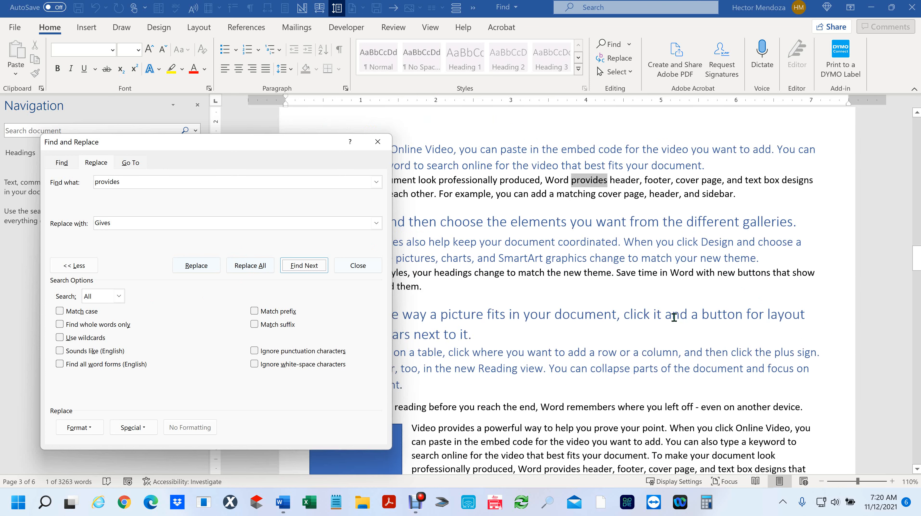
scroll(674, 317, down, 10)
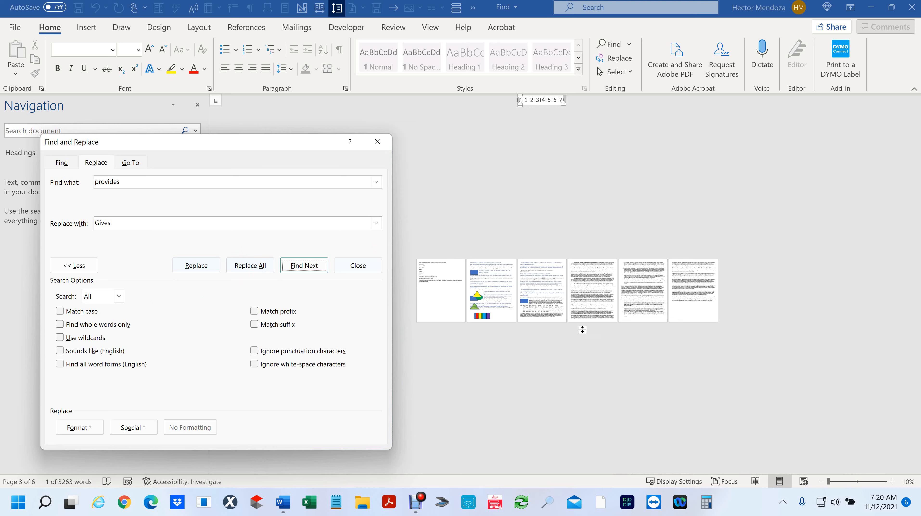
scroll(582, 330, up, 4)
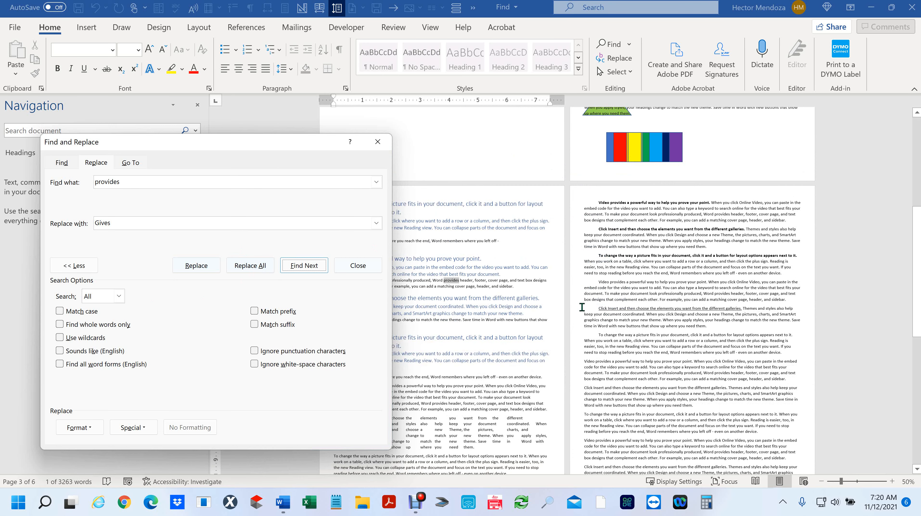
scroll(629, 335, down, 1)
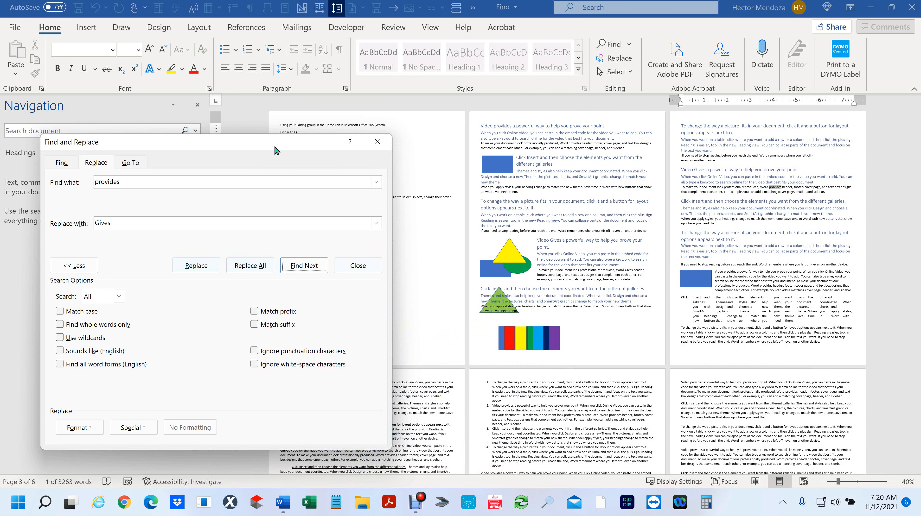
drag(277, 145, 300, 73)
scroll(711, 263, down, 6)
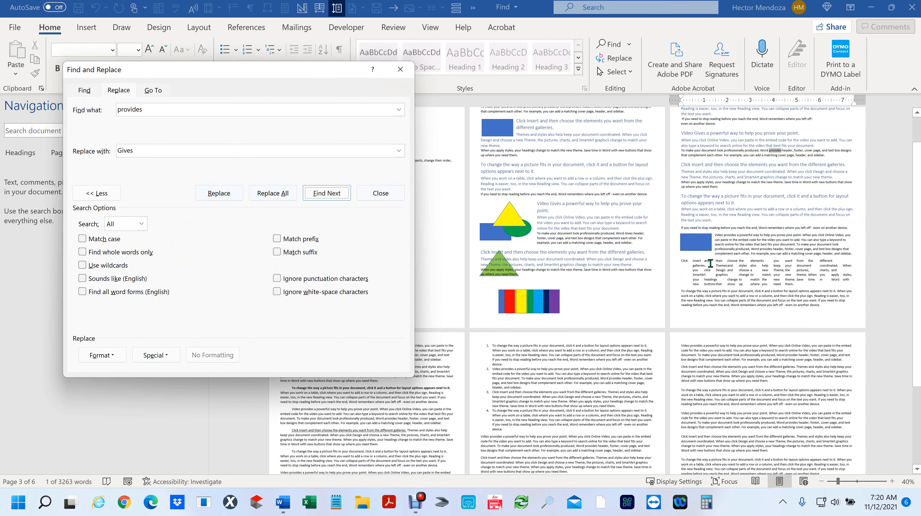
scroll(711, 263, up, 5)
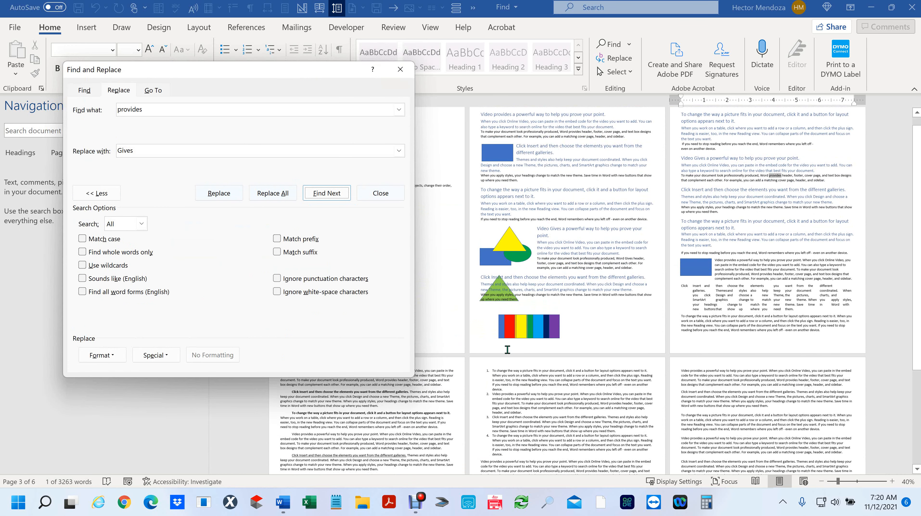
click(271, 195)
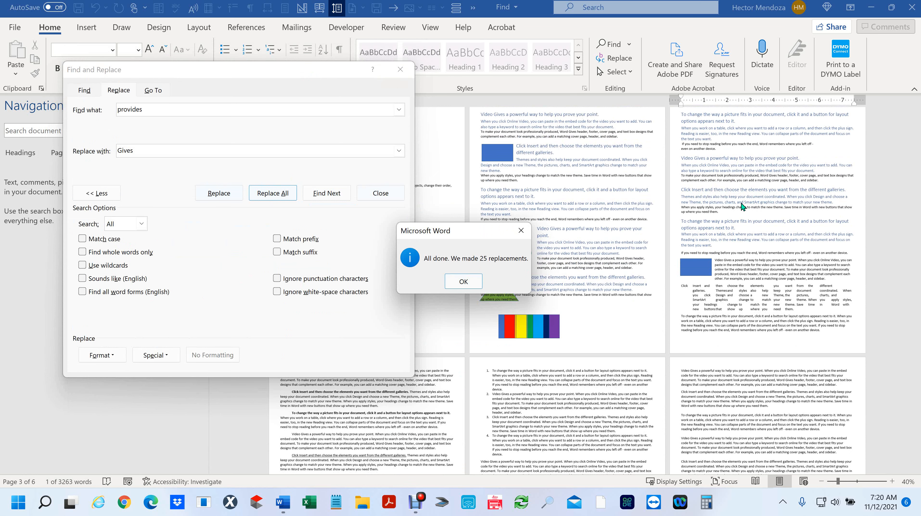
click(464, 282)
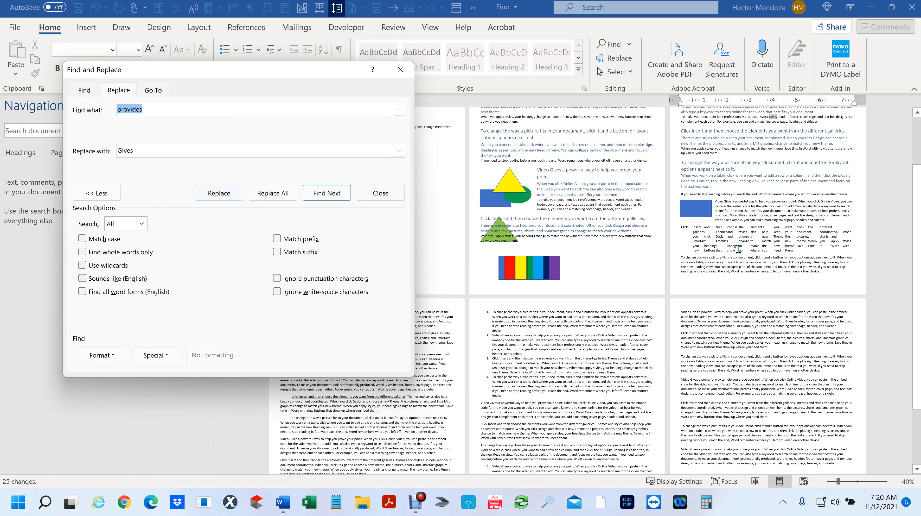
Check the replaced words on pages 2 and 3 and close the Find and Replace dialog
scroll(742, 304, up, 3)
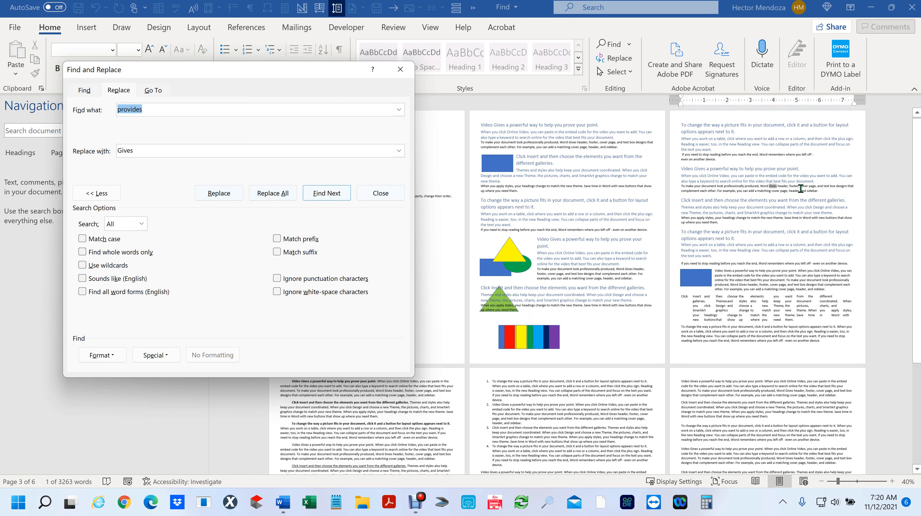
scroll(800, 189, up, 5)
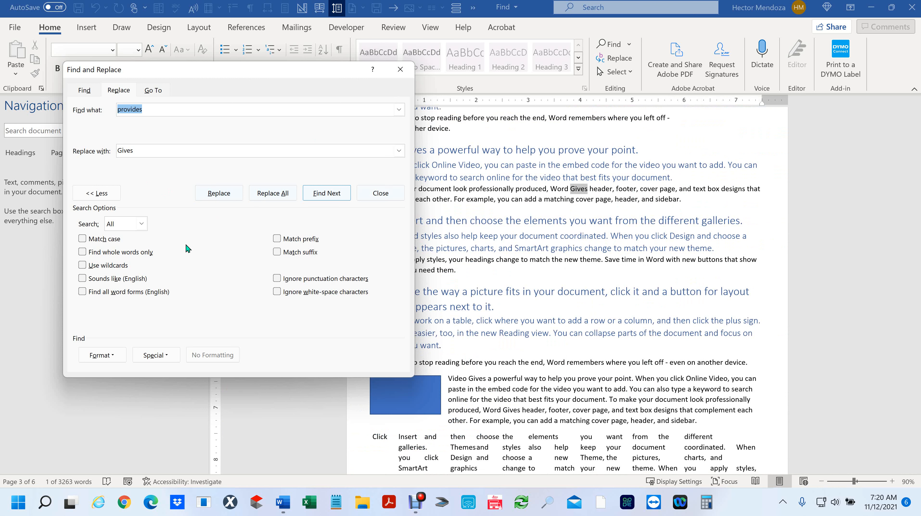
click(404, 71)
Search the document for "replaces", clear the search and return to the shapes on page 2
click(84, 130)
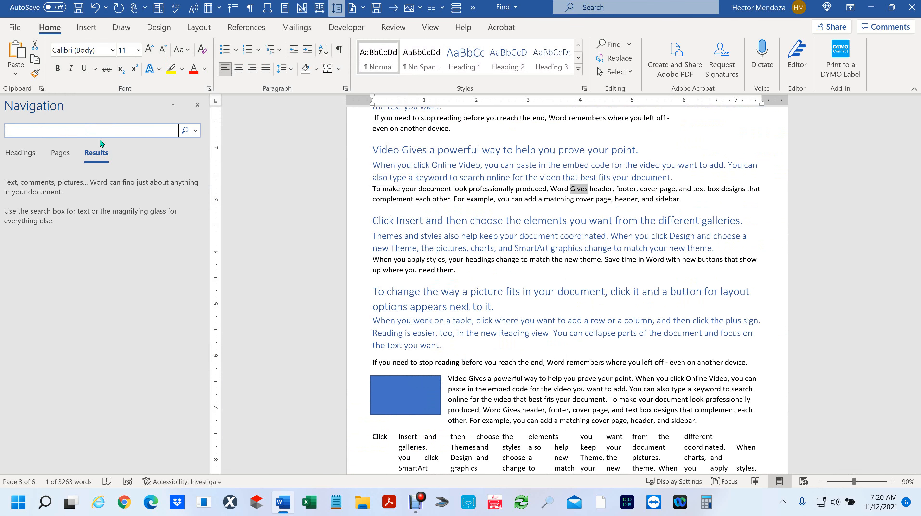
text(rep)
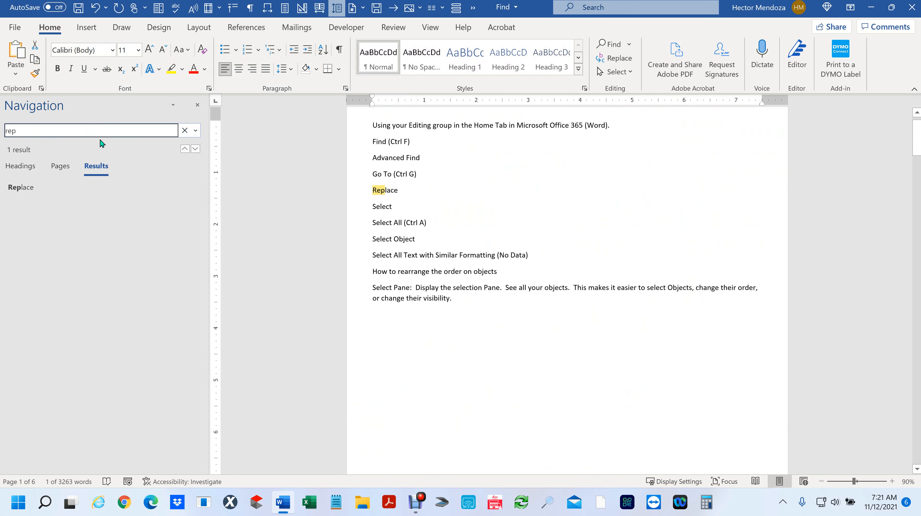
text(laces)
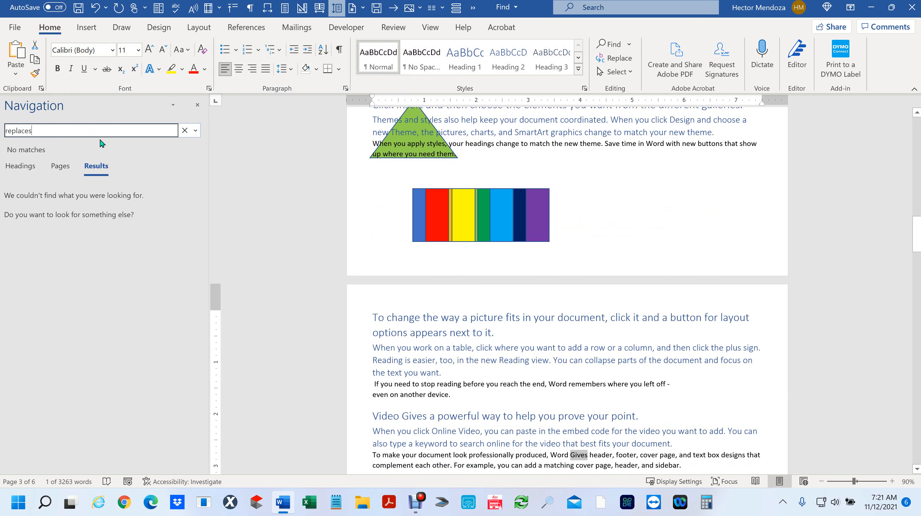
click(75, 133)
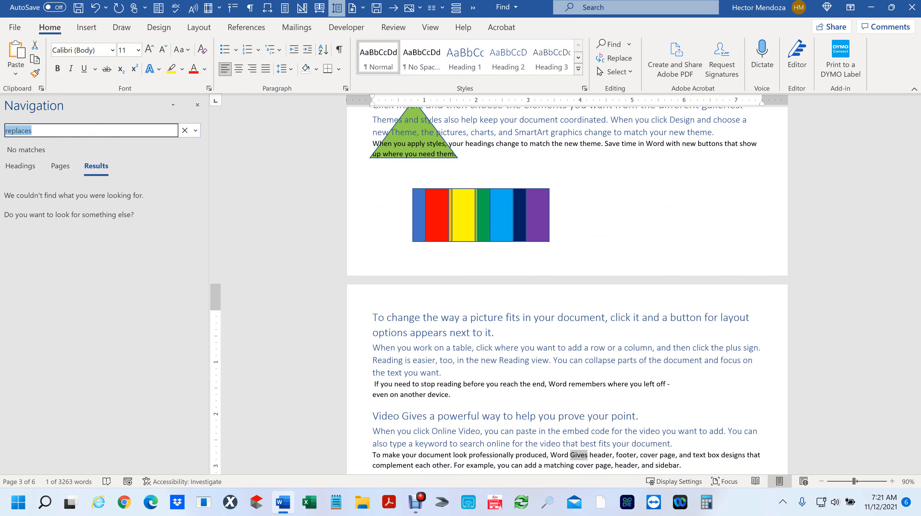
key(BackSpace)
scroll(551, 249, up, 5)
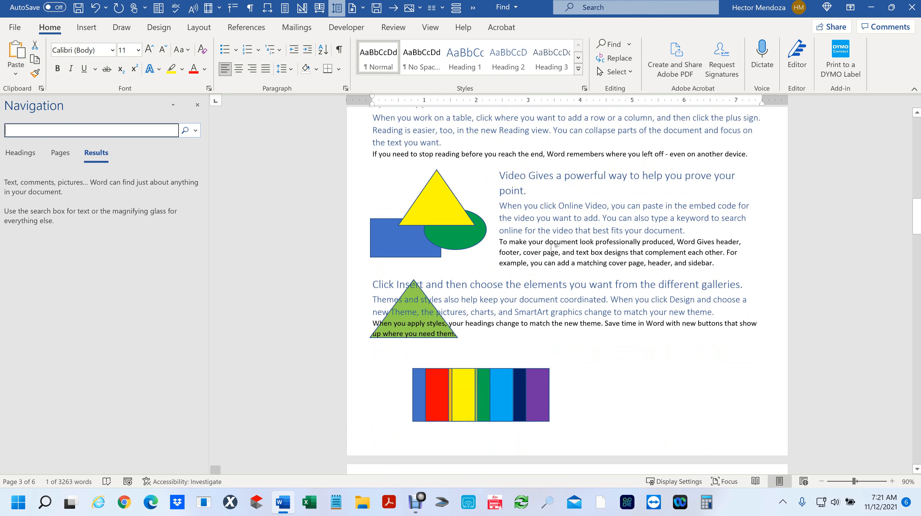
scroll(551, 247, up, 4)
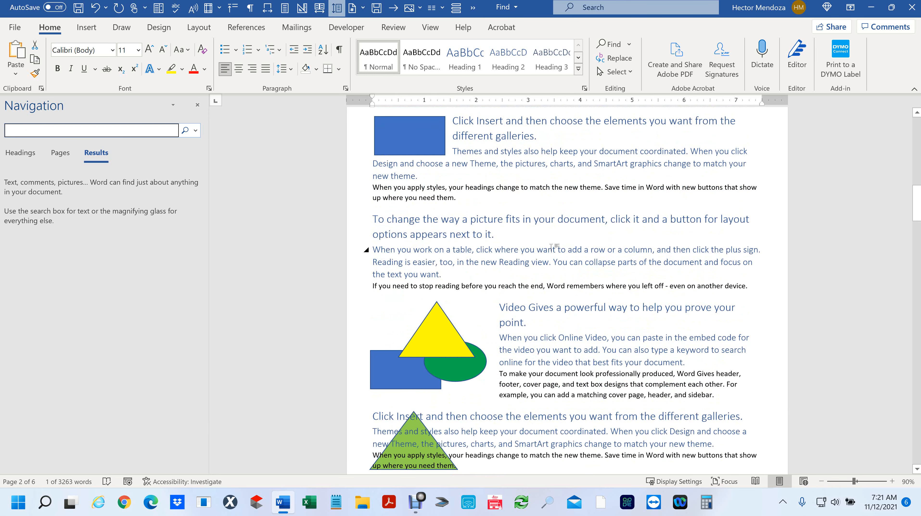
Open Advanced Find, view its replace options and close the dialog without replacing anything
click(630, 45)
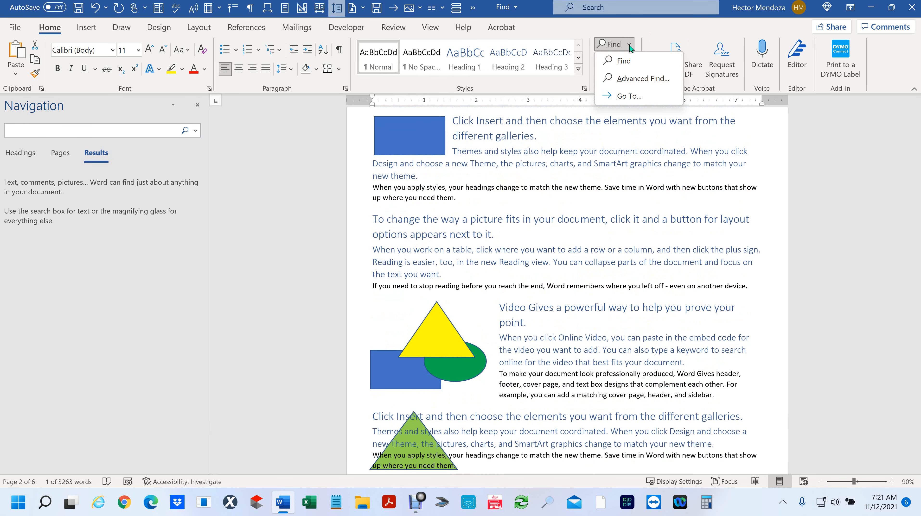
click(640, 80)
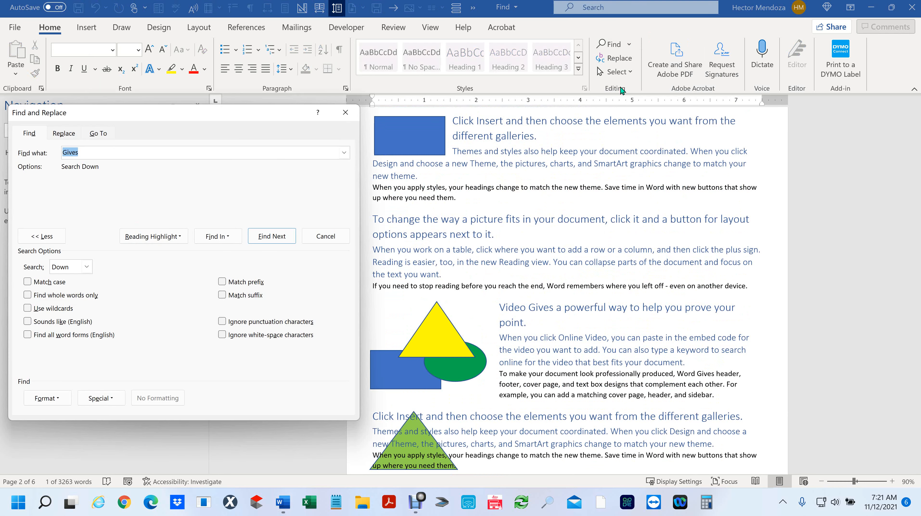
click(69, 134)
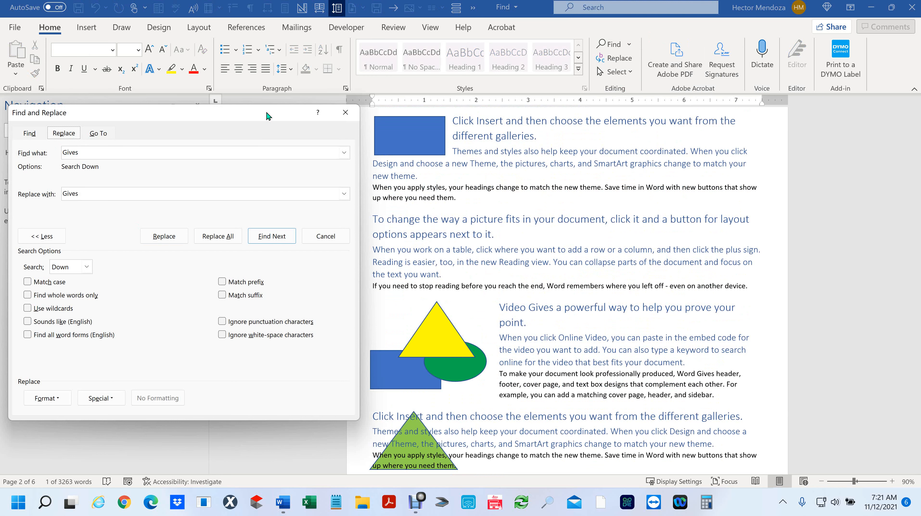
click(350, 110)
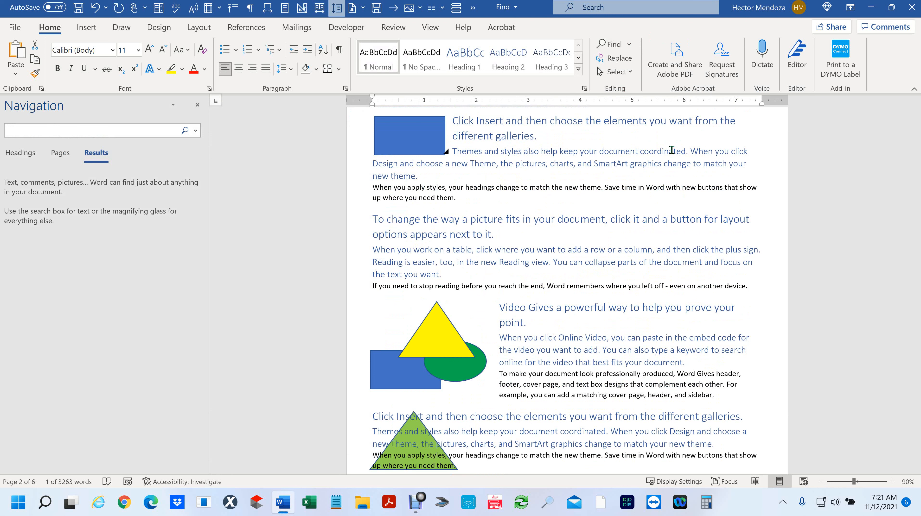
Show the formatting marks and place the cursor before the paragraph mark after "new theme." beside the first blue rectangle
click(339, 50)
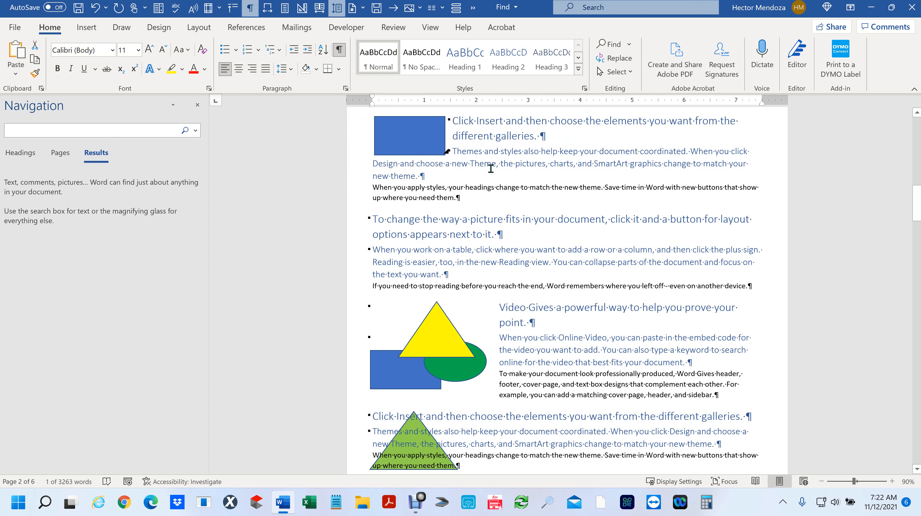
click(547, 134)
click(422, 176)
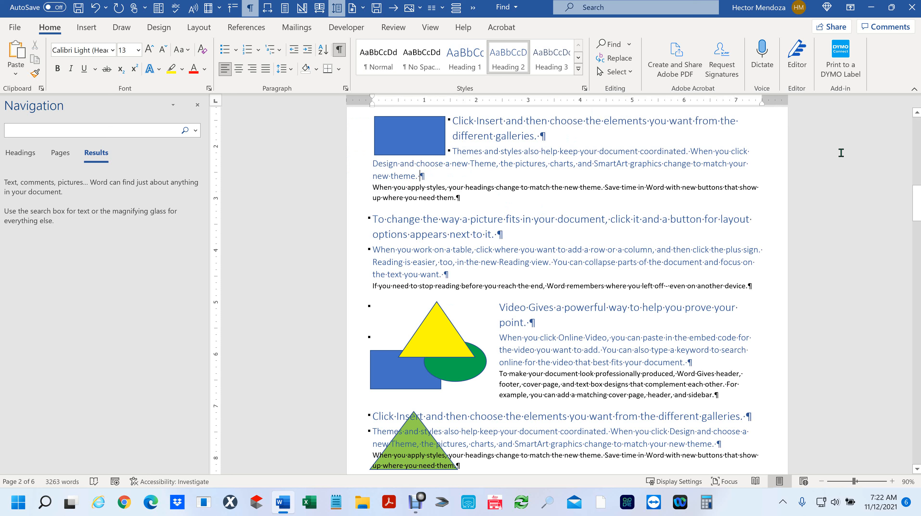
Insert a manual line break after "When you click" beside the first blue rectangle and select its mark
click(747, 150)
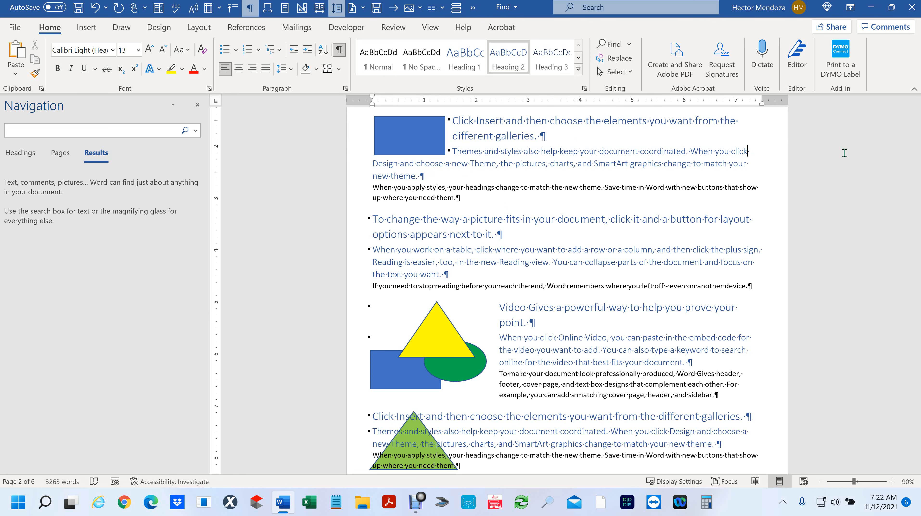
key(shift+Return)
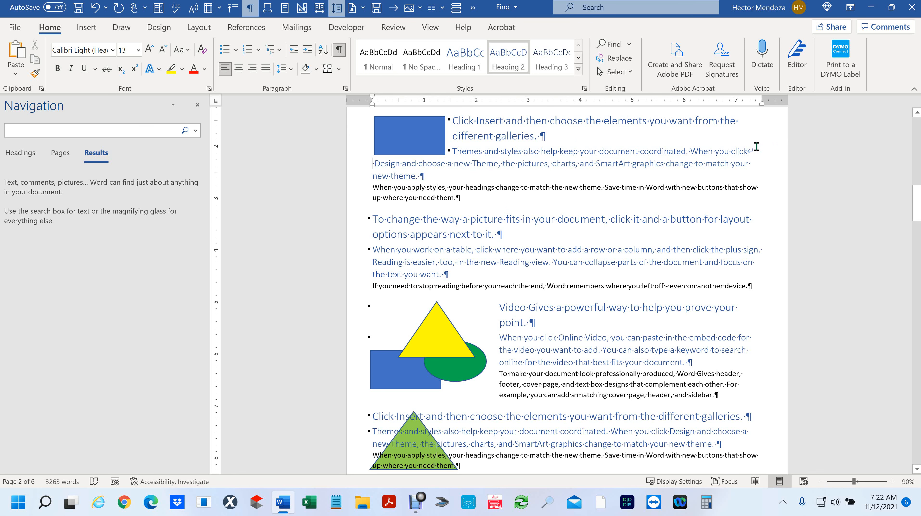
ctrl+scroll(756, 147, up, 7)
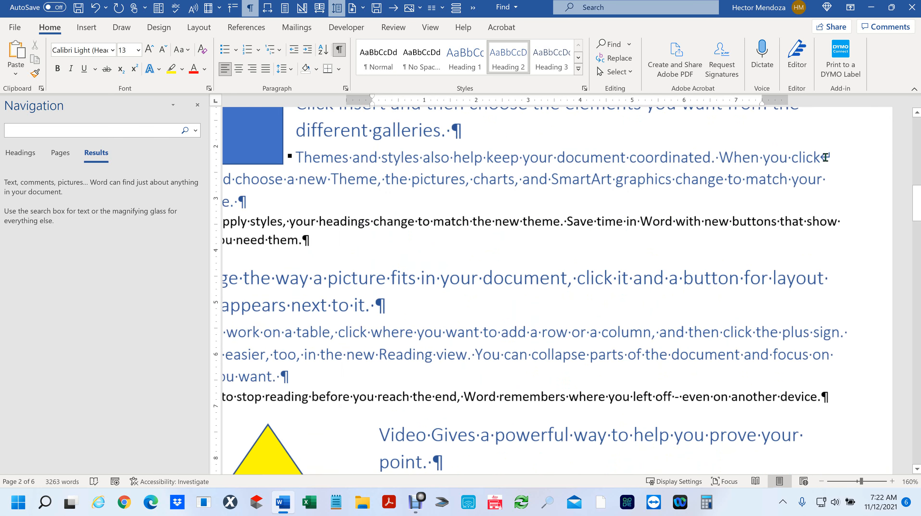
drag(820, 157, 833, 158)
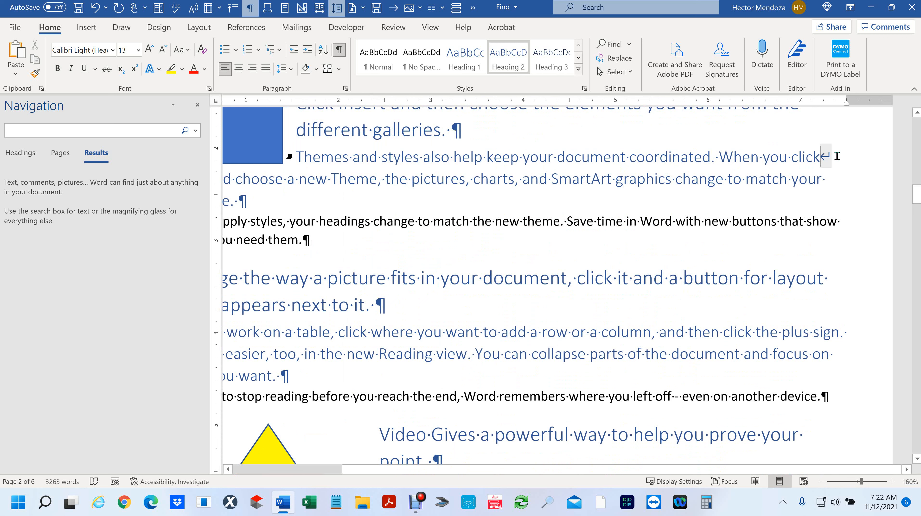
click(852, 168)
Split the paragraph after "click the plus sign." with a paragraph break and compare its mark with the line break mark
click(846, 333)
key(Return)
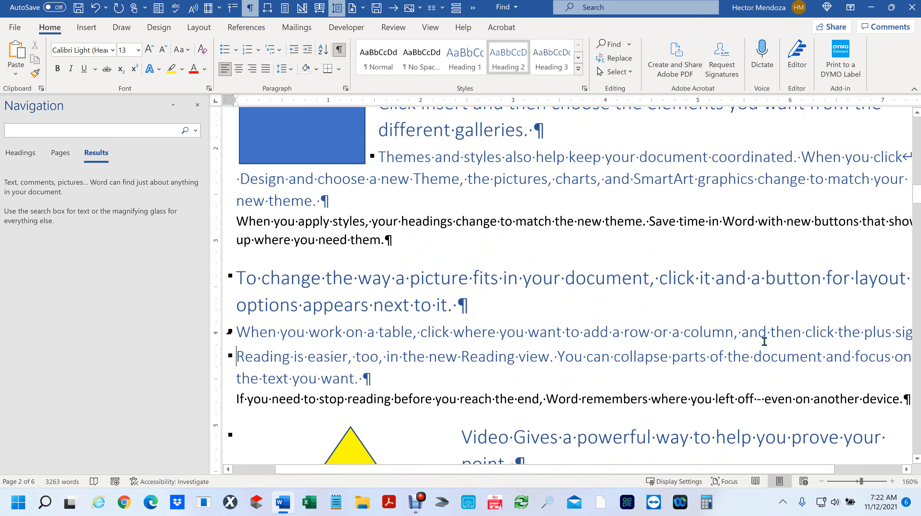
scroll(765, 342, up, 4)
scroll(766, 343, down, 3)
scroll(766, 343, down, 1)
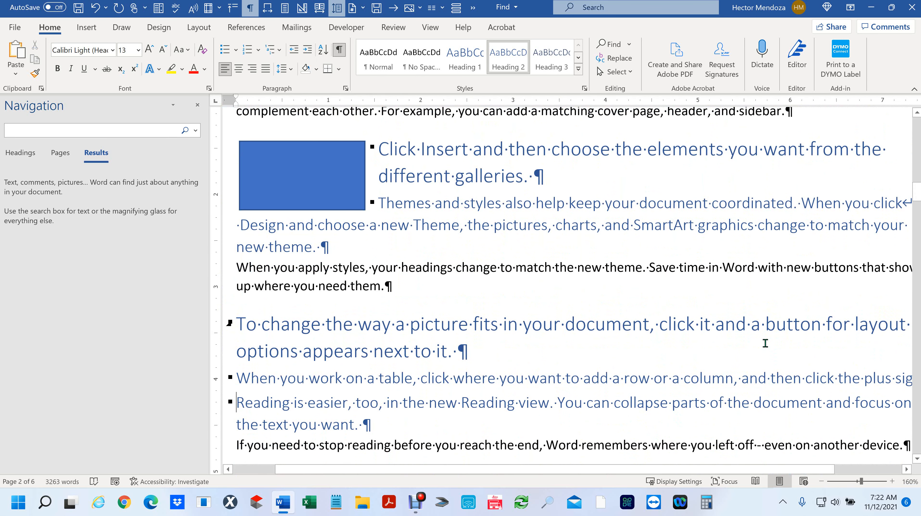
ctrl+scroll(765, 343, down, 3)
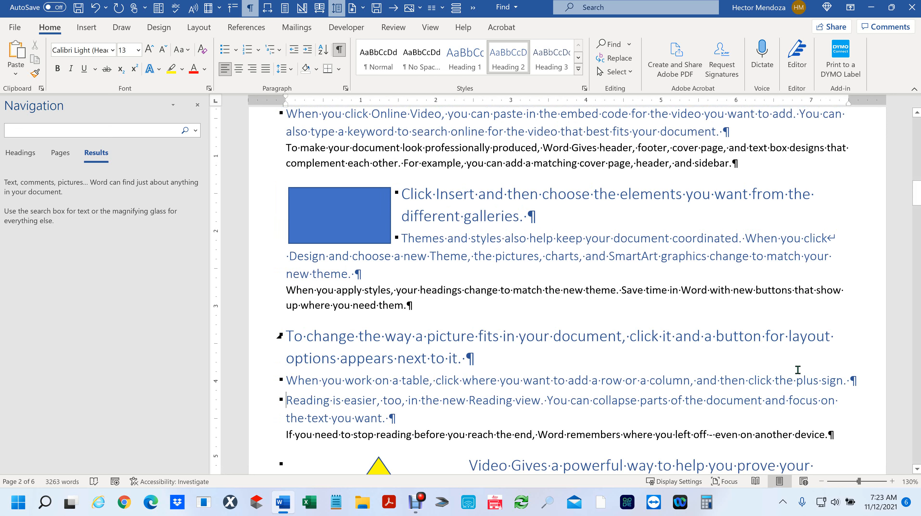
Remove the paragraph break after "plus sign.", insert it again and undo it
key(BackSpace)
click(853, 379)
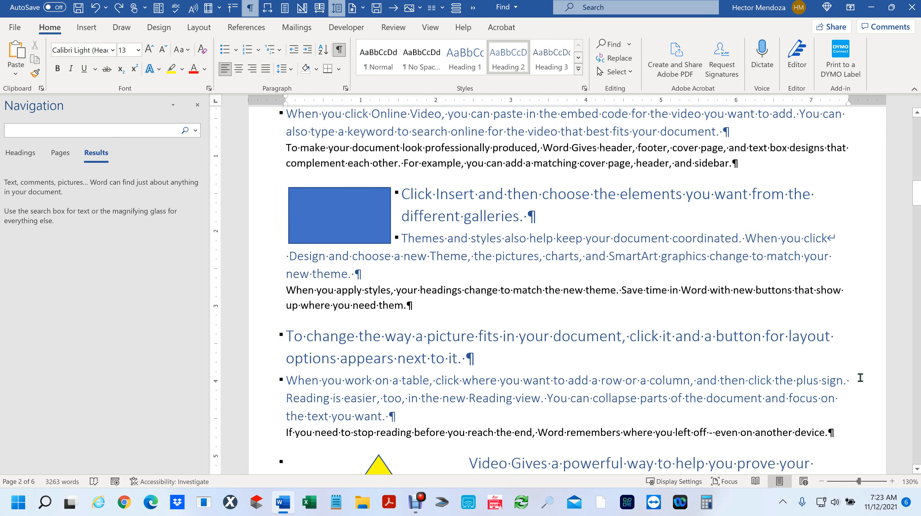
key(Return)
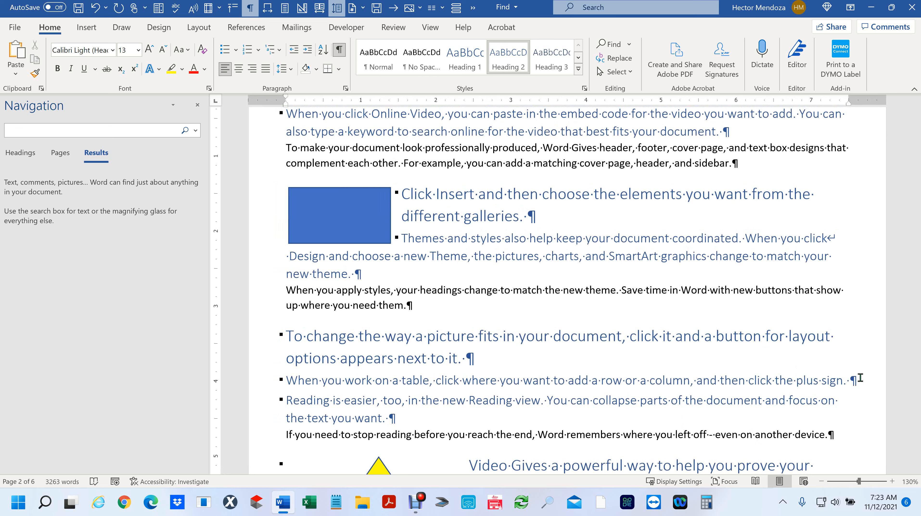
key(ctrl+z)
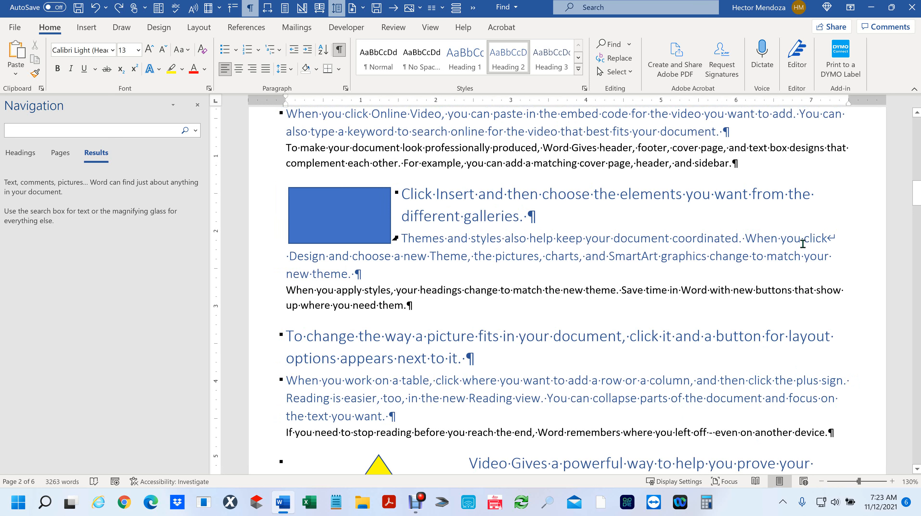
Examine the line break and paragraph marks on page 2, hiding the formatting marks and showing them again
ctrl+scroll(852, 237, up, 2)
ctrl+scroll(853, 236, up, 2)
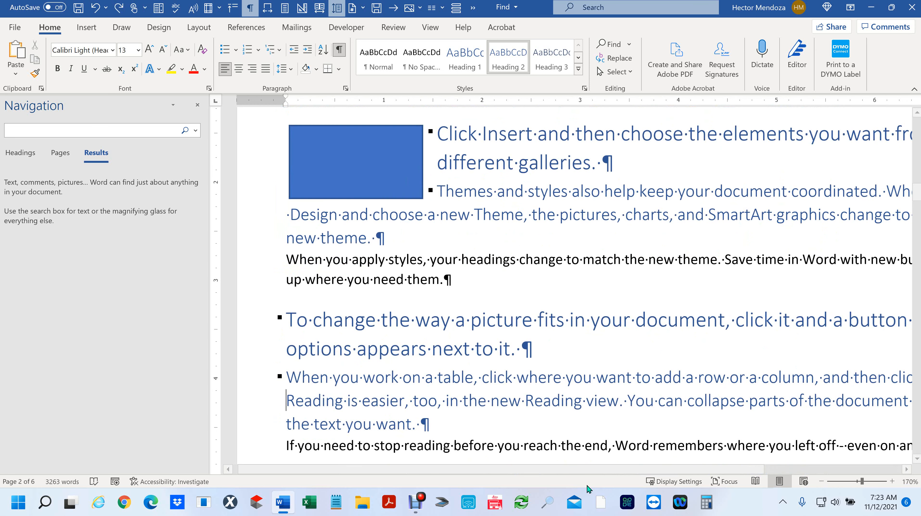
drag(612, 469, 803, 452)
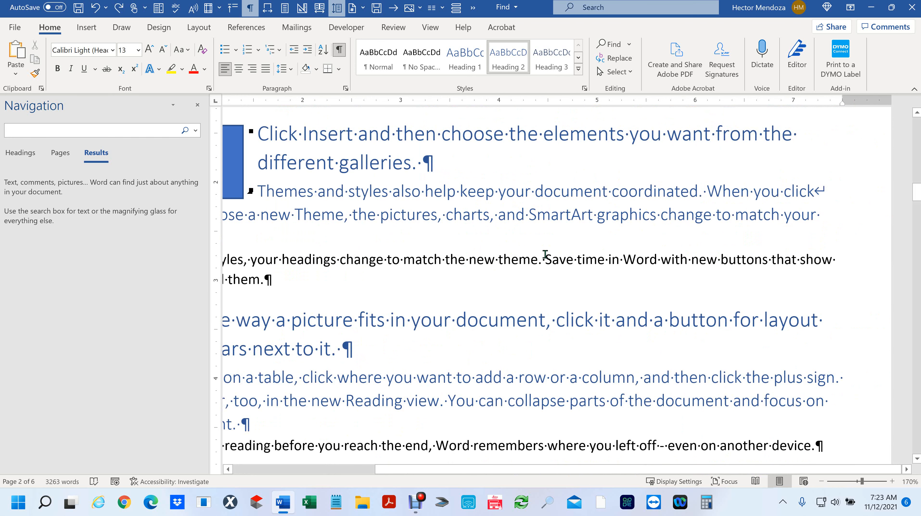
ctrl+scroll(545, 255, down, 5)
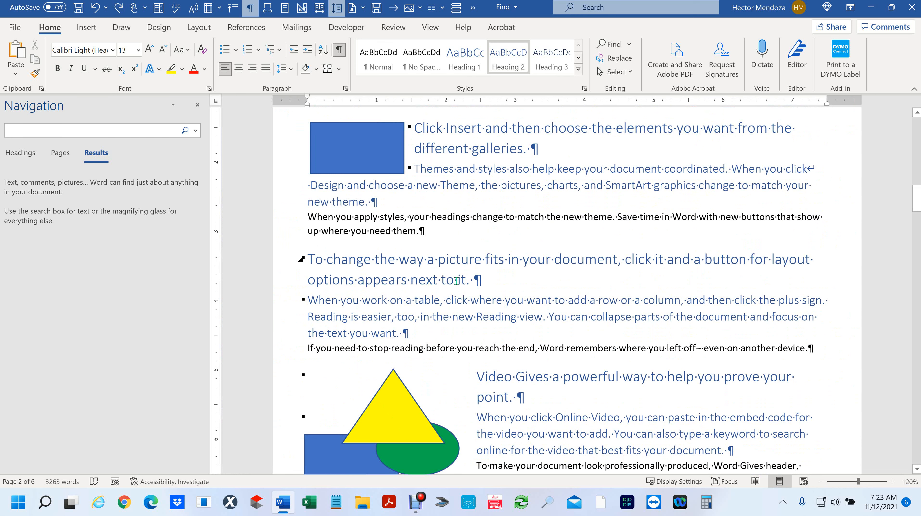
scroll(291, 263, up, 5)
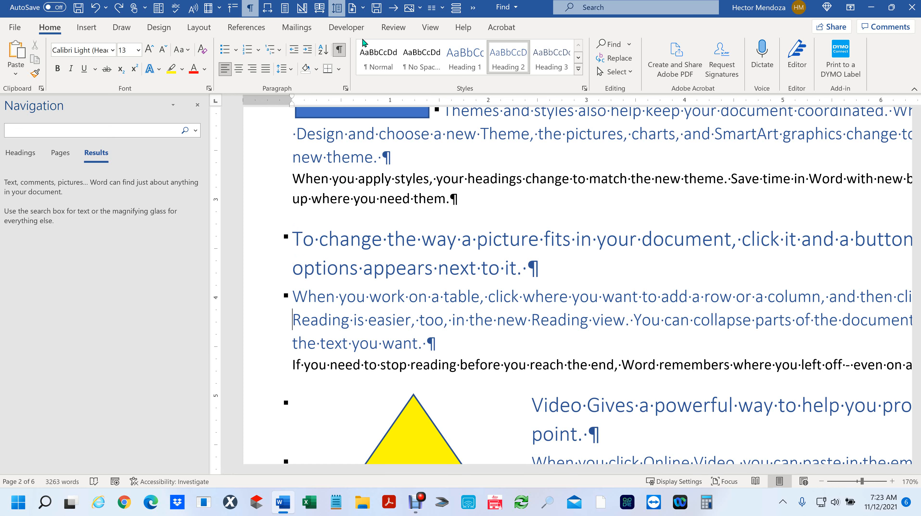
click(339, 53)
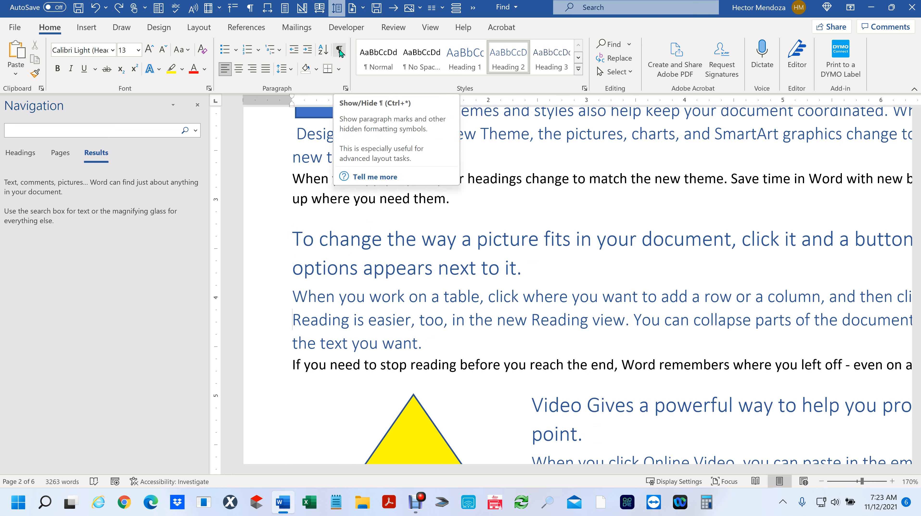
click(340, 51)
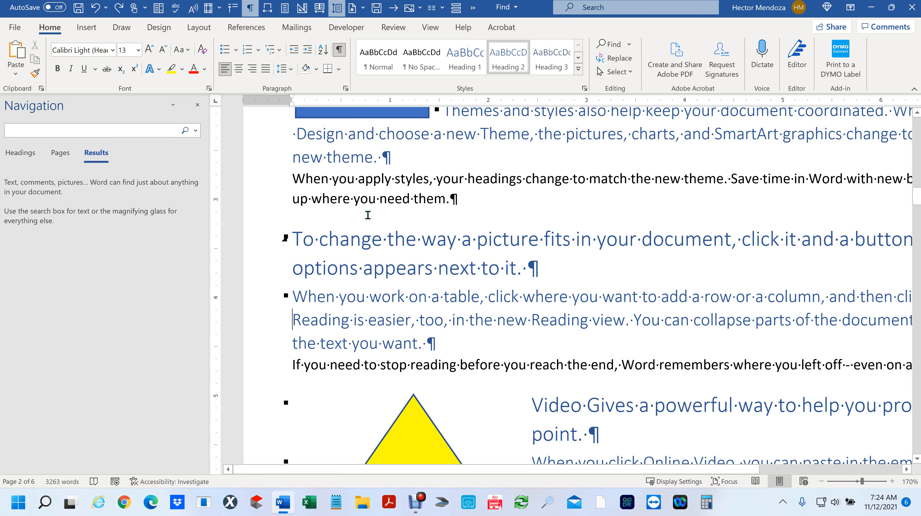
Select the tab mark after "Insert" in the tabbed paragraph on page 3 and delete the tab mark after "and"
scroll(449, 253, down, 8)
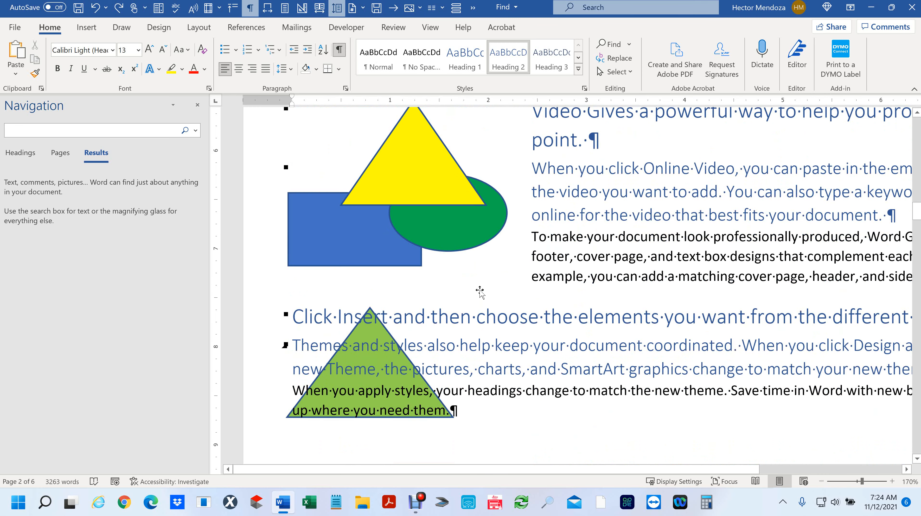
scroll(479, 290, down, 6)
scroll(481, 288, up, 6)
scroll(483, 285, up, 15)
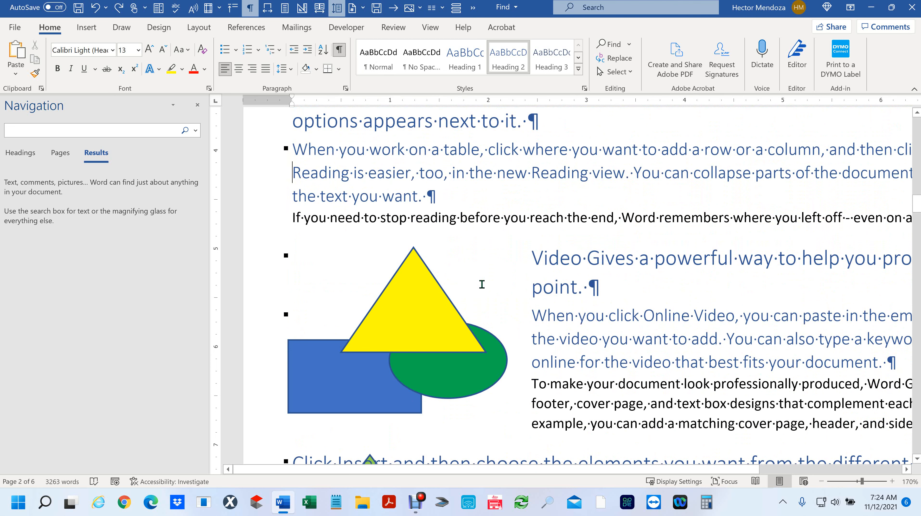
ctrl+scroll(482, 285, down, 7)
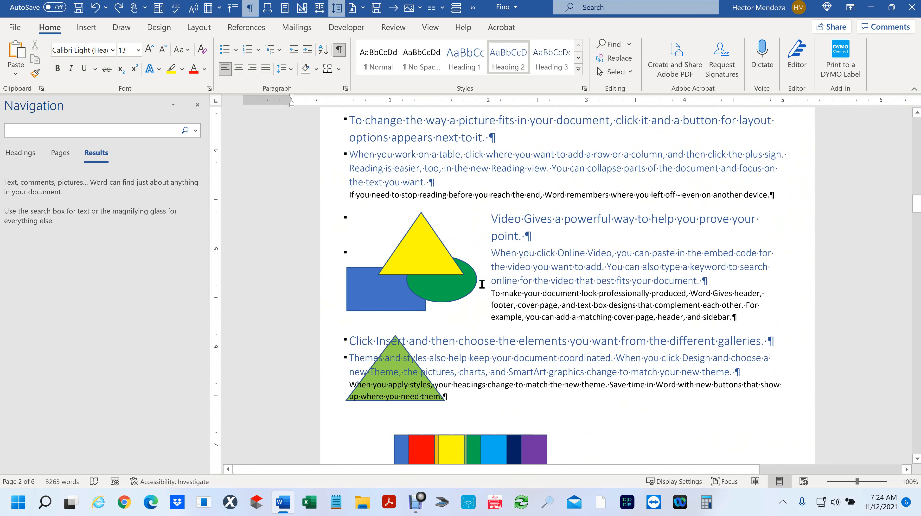
scroll(523, 301, down, 3)
scroll(524, 301, down, 15)
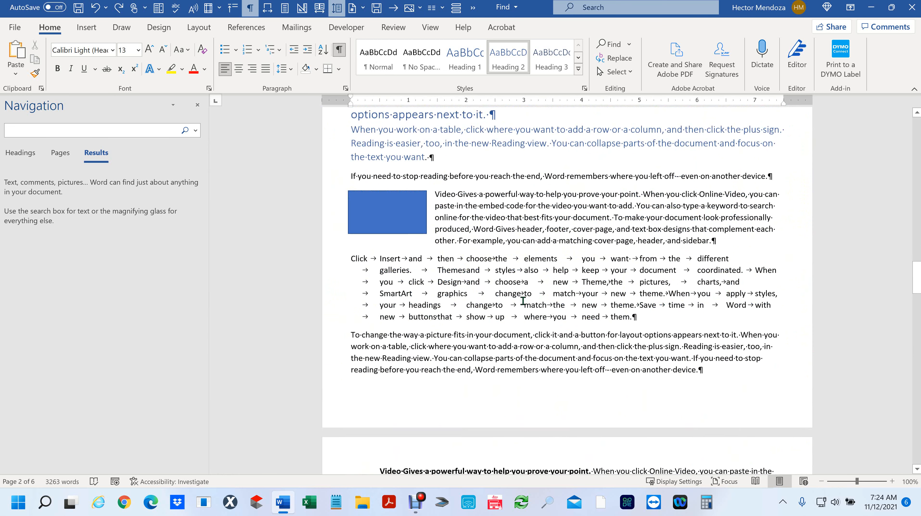
ctrl+scroll(649, 228, up, 7)
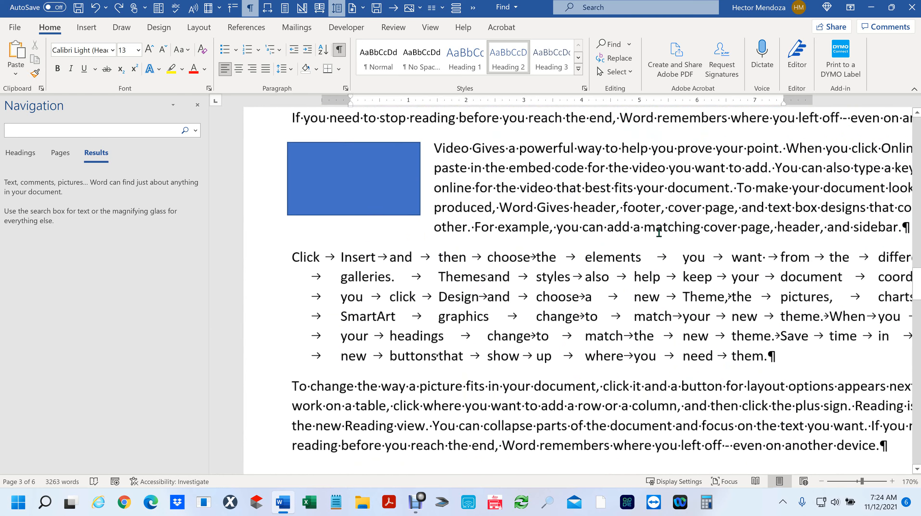
double_click(381, 259)
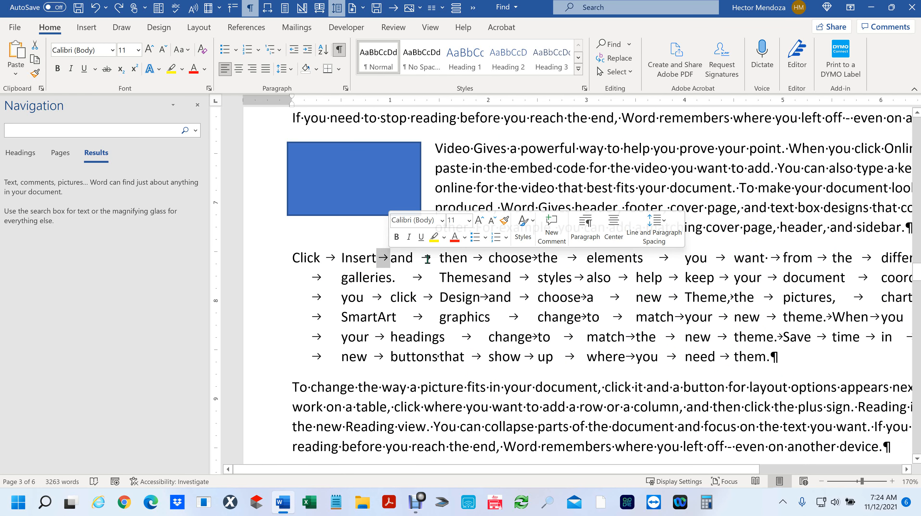
double_click(418, 258)
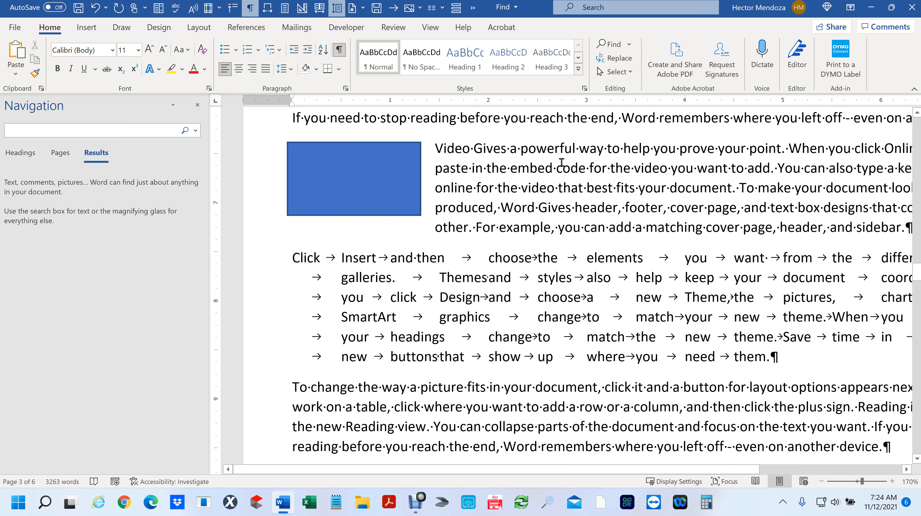
Undo the tab deletion on page 3 and the line break inserted after "When you click"
key(ctrl+z)
key(ctrl+z)
key(ctrl+z)
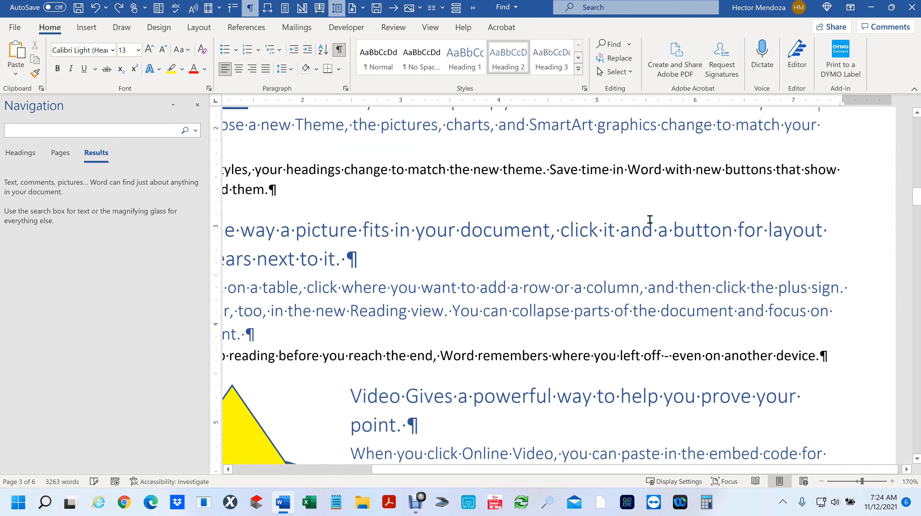
Select the space dot between "in" and "Word" on page 2 to show how spaces are marked
ctrl+scroll(548, 211, up, 11)
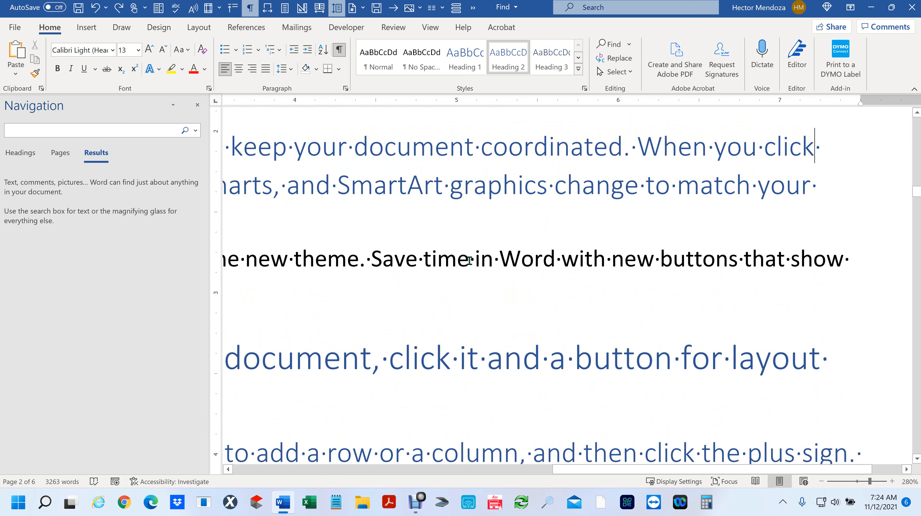
drag(469, 260, 501, 259)
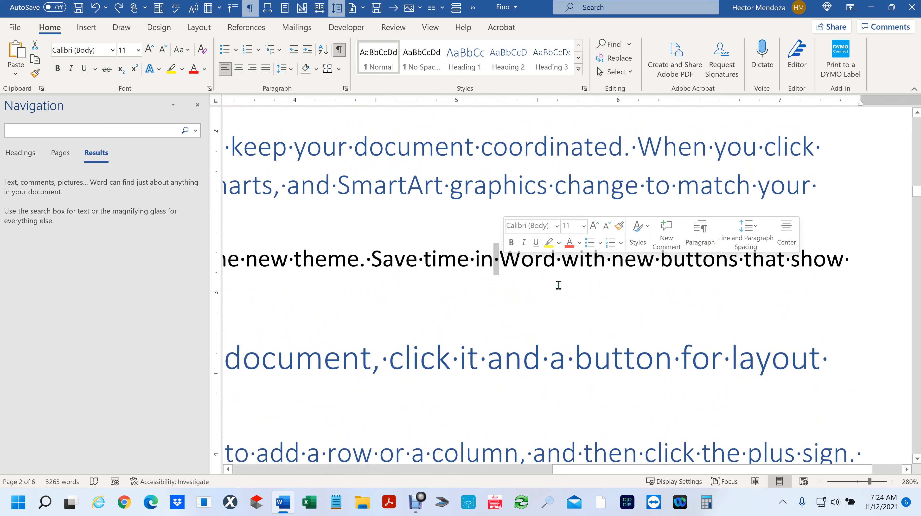
ctrl+scroll(559, 285, down, 20)
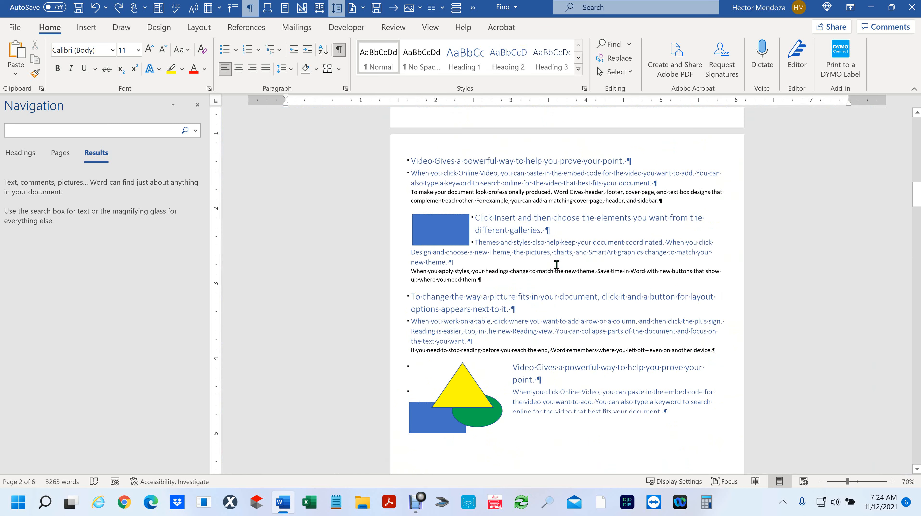
Look over the formatting marks on pages 2 to 4 and close the Navigation pane
scroll(556, 265, down, 4)
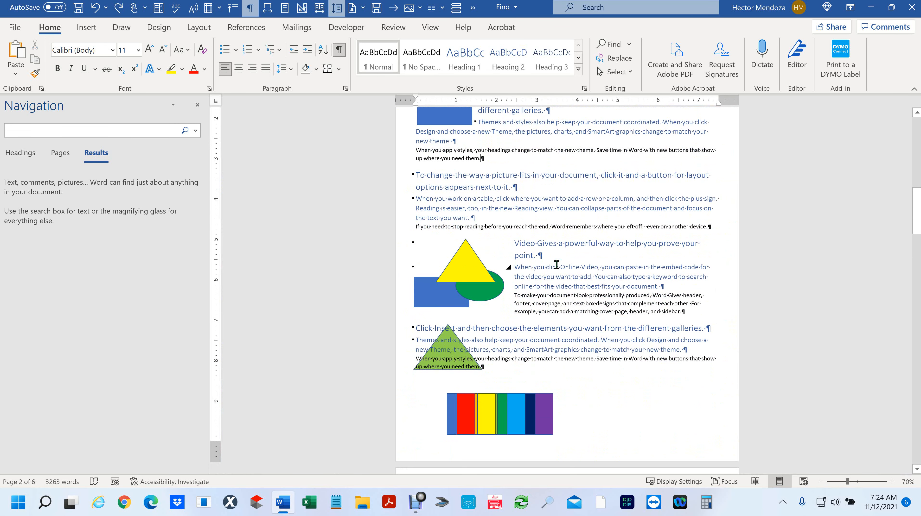
scroll(557, 265, down, 6)
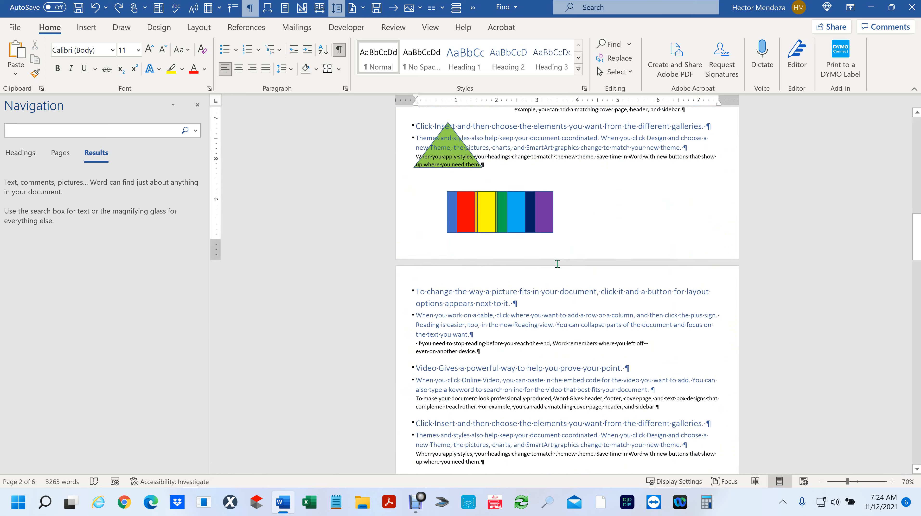
scroll(557, 264, down, 10)
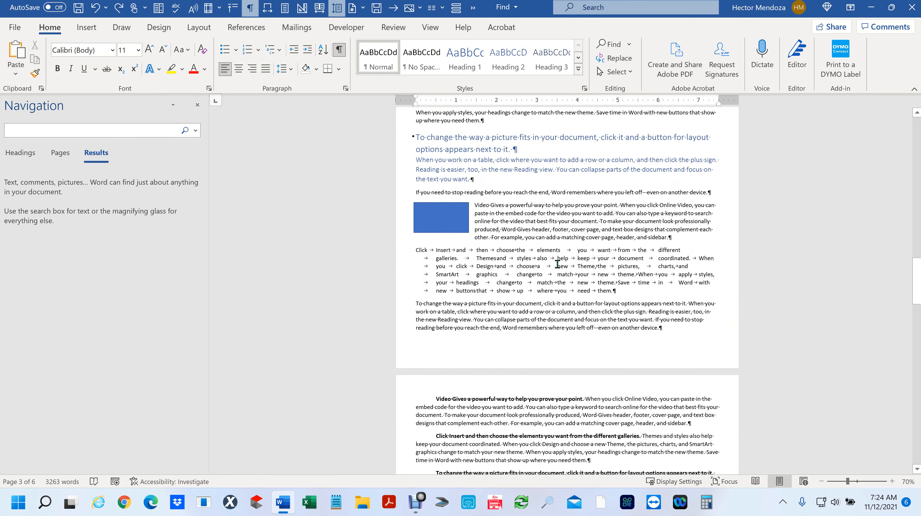
scroll(557, 264, down, 10)
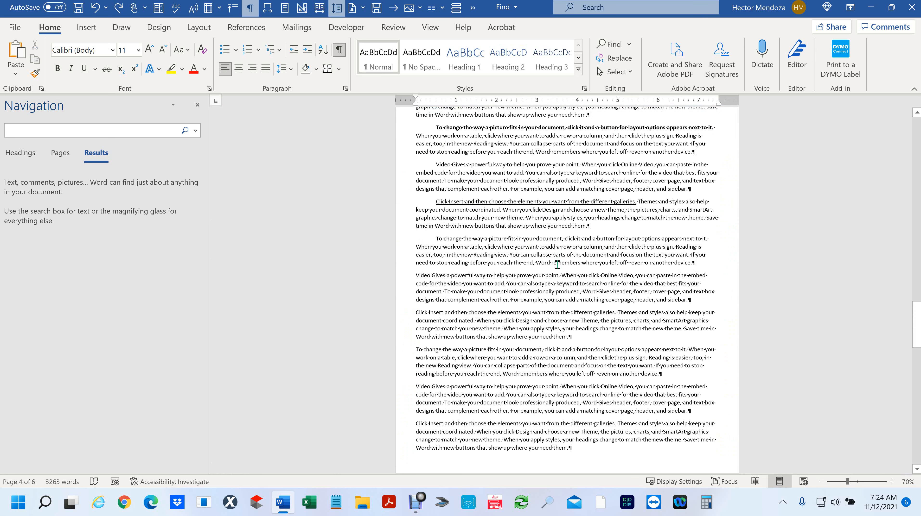
ctrl+scroll(557, 265, up, 7)
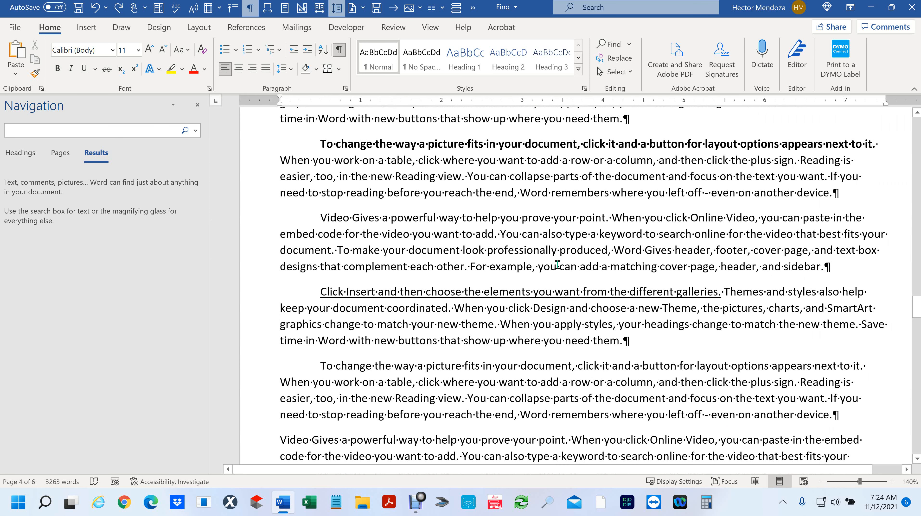
click(197, 105)
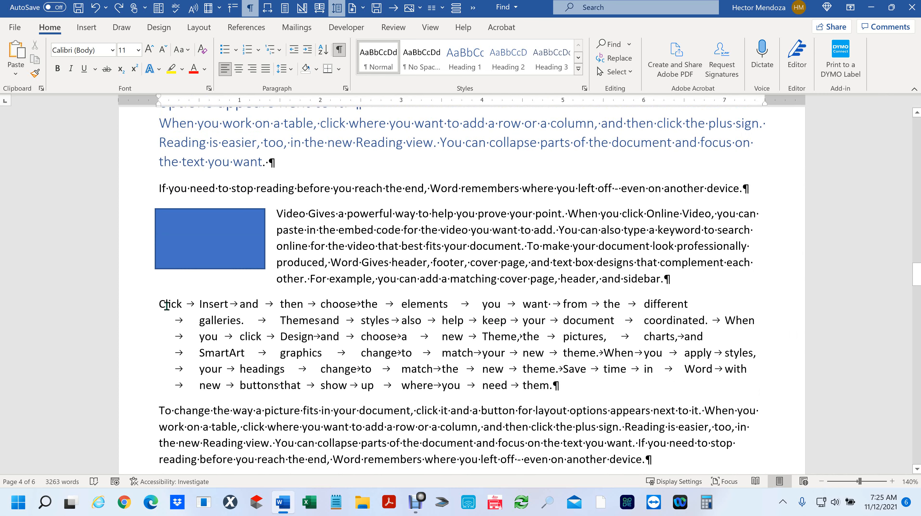
Select the whole tabbed paragraph on page 3, and reduce the selection to the tab mark after "Click"
drag(176, 308, 603, 385)
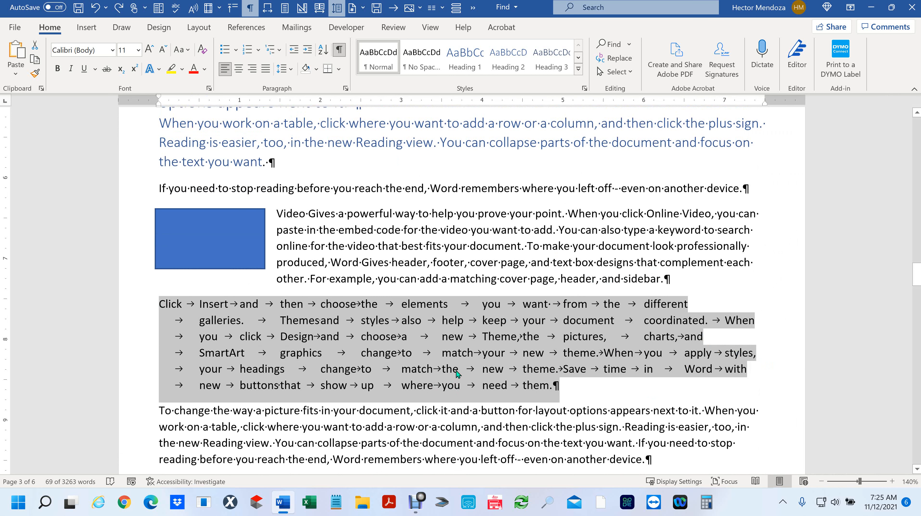
click(224, 306)
drag(185, 303, 199, 304)
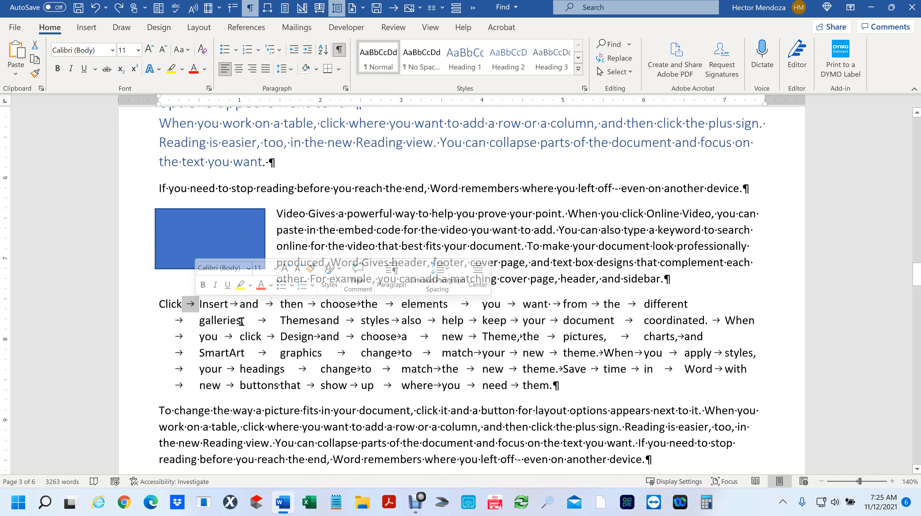
Try replacing the tab marks between "Click", "Insert", "and" and "then" with single spaces by hand, and select the tab before "choose"
drag(189, 303, 229, 304)
key(Delete)
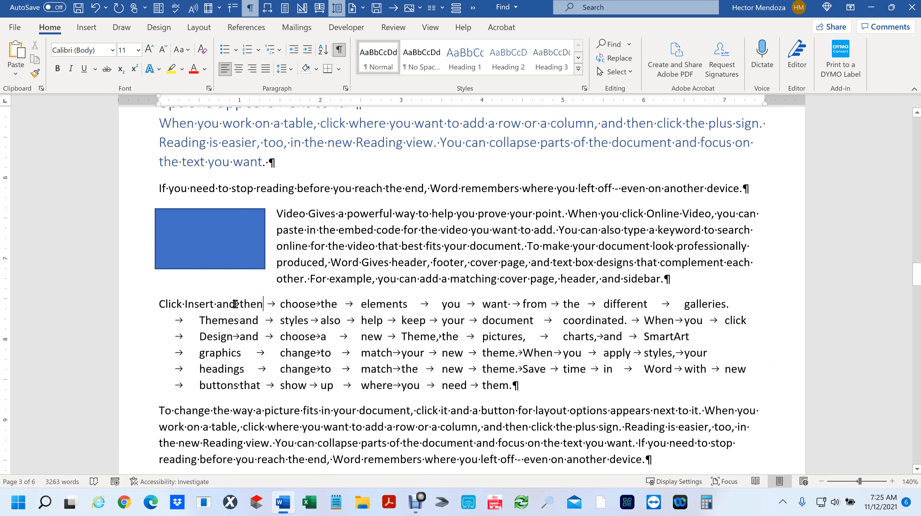
scroll(236, 303, up, 7)
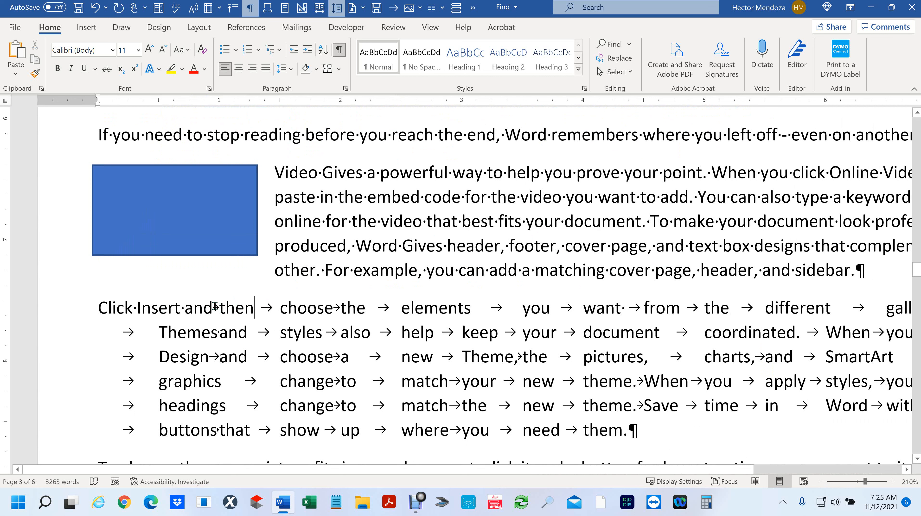
click(214, 307)
drag(251, 306, 267, 306)
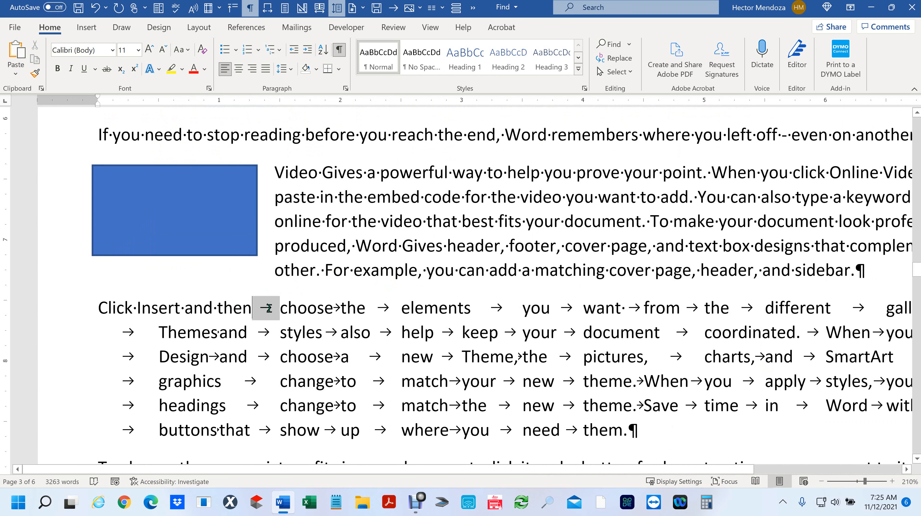
Undo the manual tab-to-space edits at the start of the tabbed paragraph on page 3
key(ctrl+z)
key(ctrl+z)
key(ctrl+z)
key(ctrl+z)
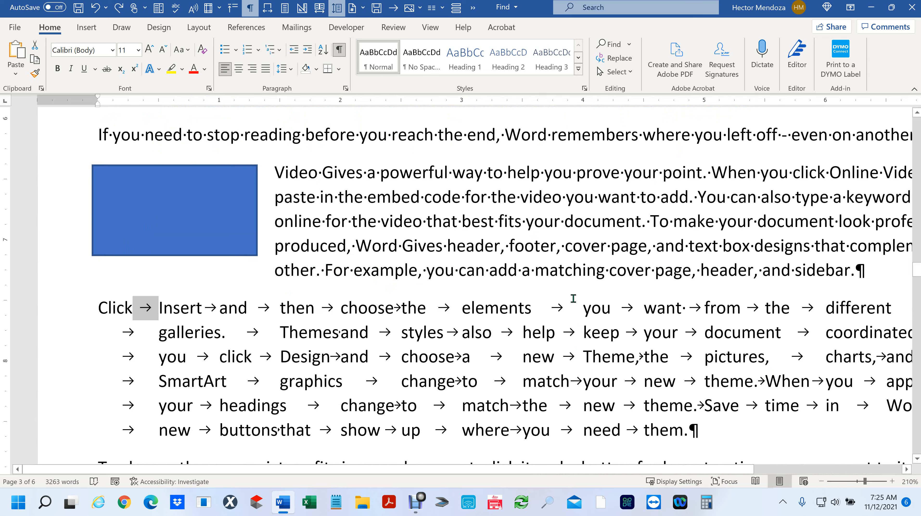
ctrl+scroll(574, 299, down, 7)
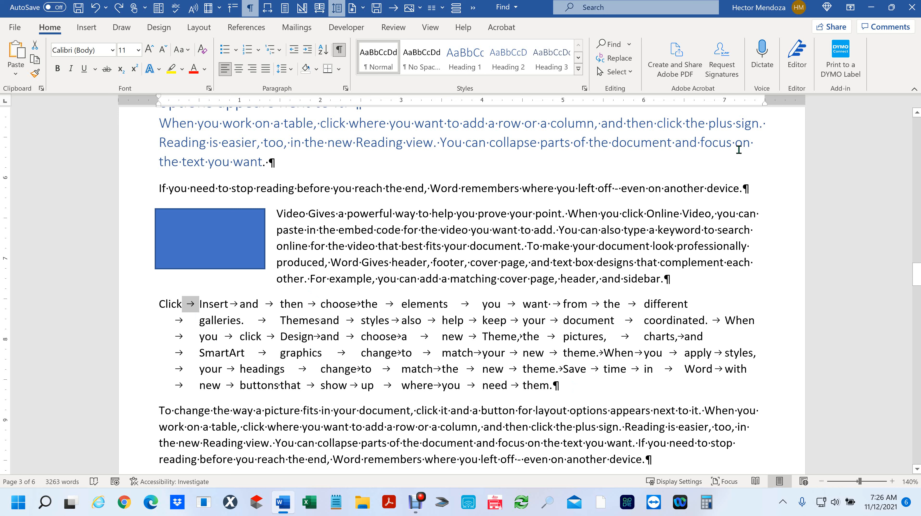
Open the Navigation pane with Find, and briefly open and close the Advanced Find dialog
click(629, 45)
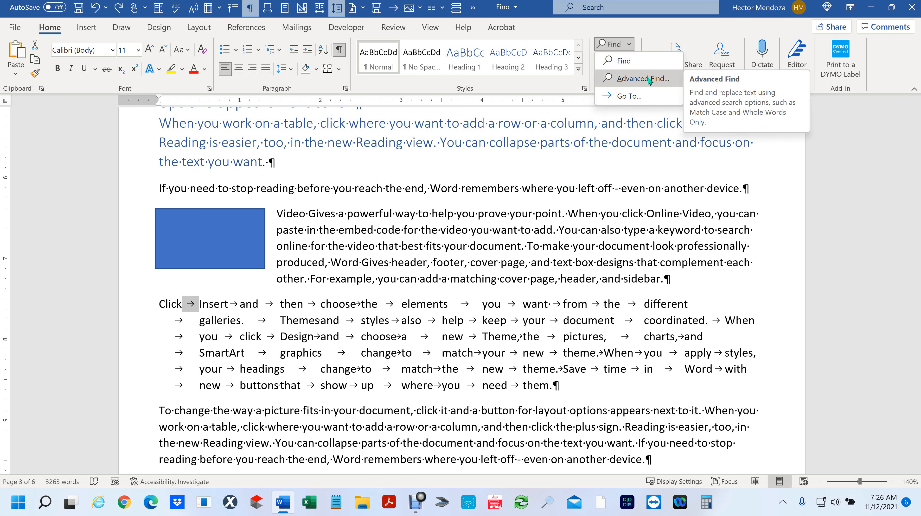
click(627, 59)
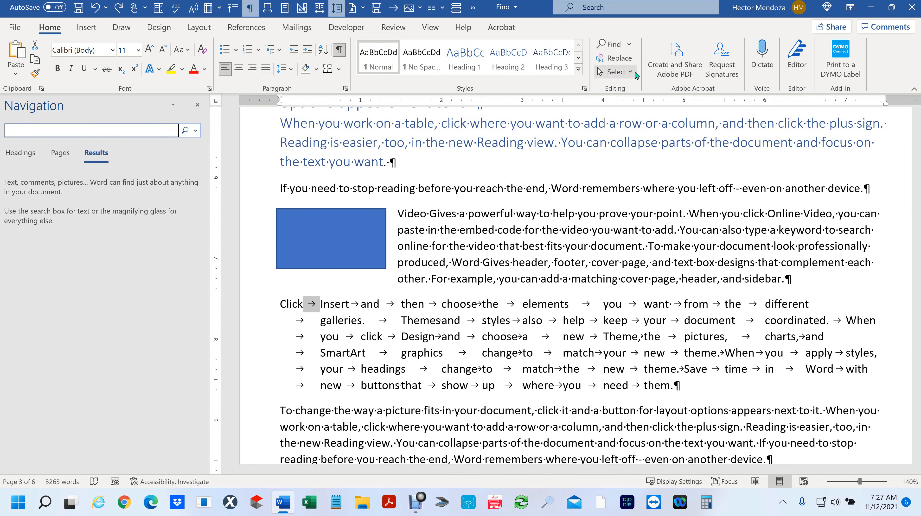
click(628, 45)
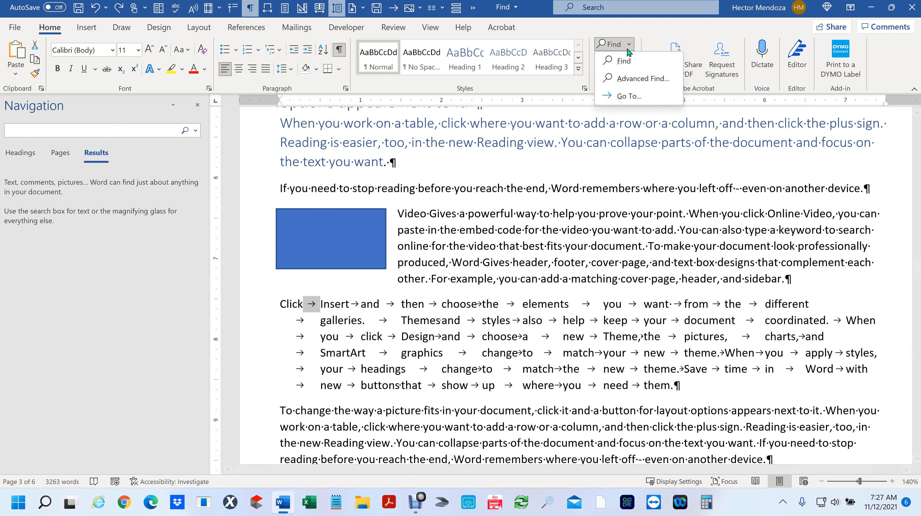
click(643, 79)
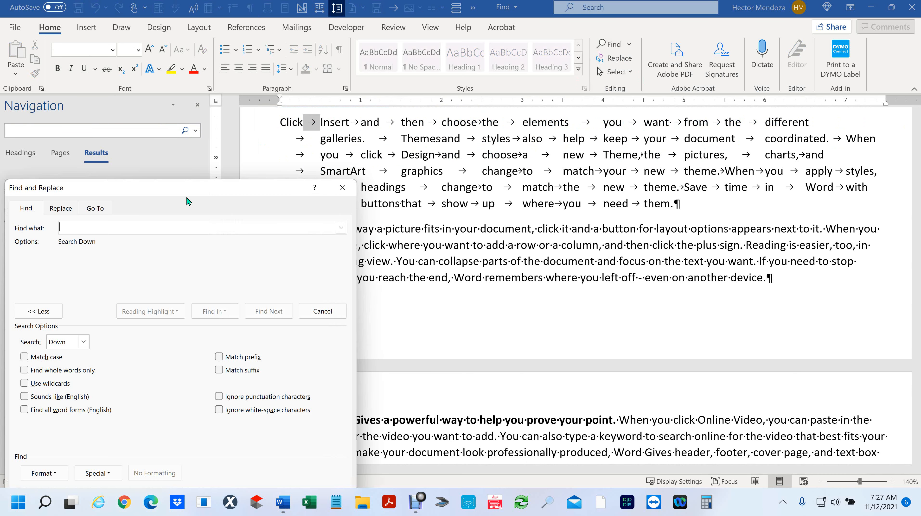
drag(193, 191, 384, 140)
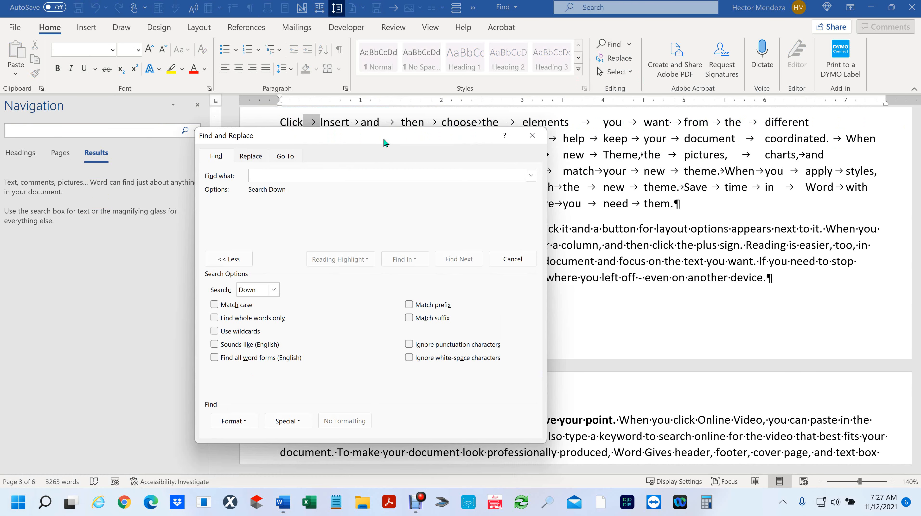
click(534, 136)
Reopen Advanced Find from the Navigation pane's search options and move the dialog away from the tabbed paragraph
click(196, 131)
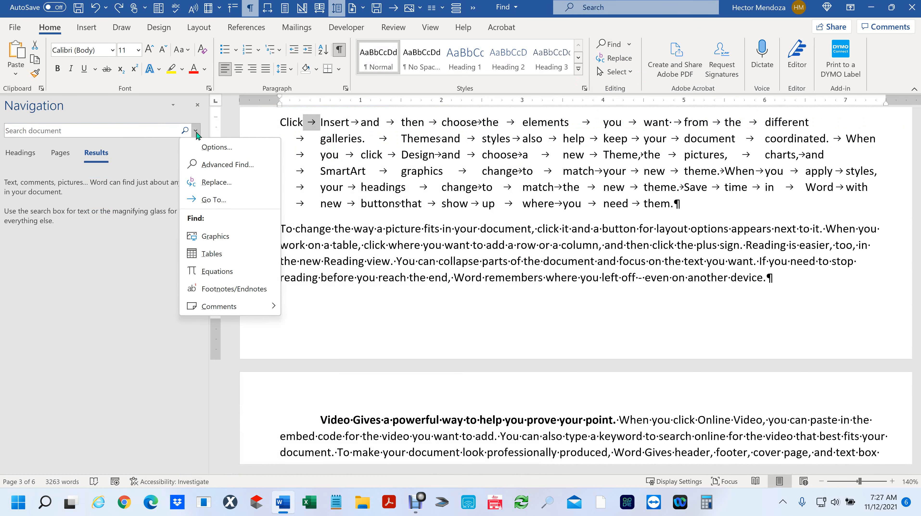
click(227, 164)
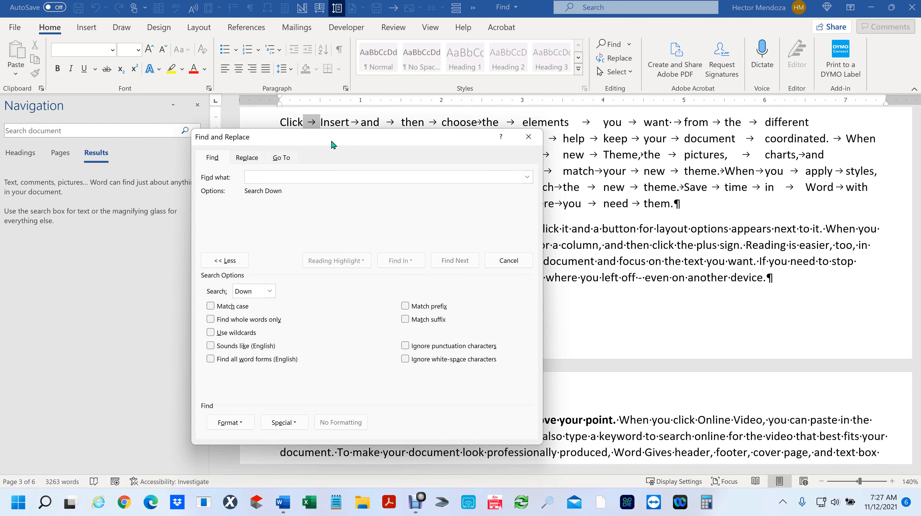
drag(352, 138, 247, 144)
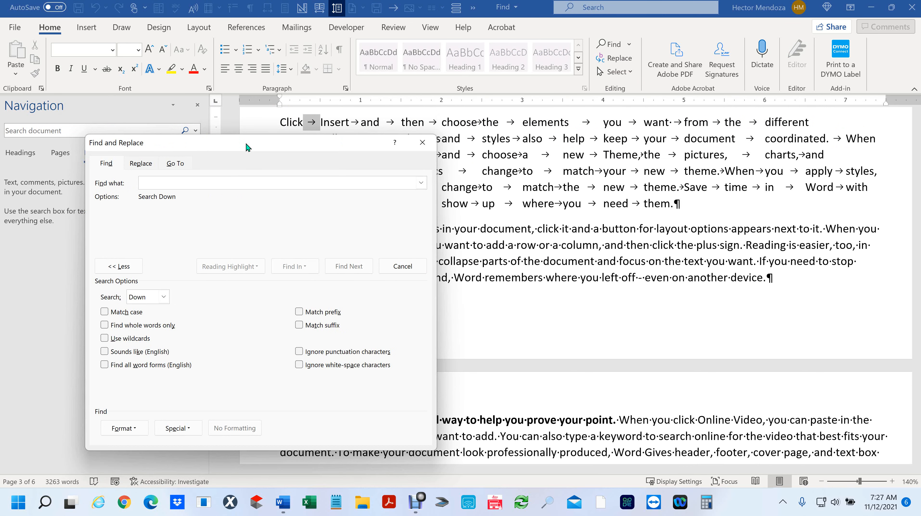
drag(246, 144, 206, 168)
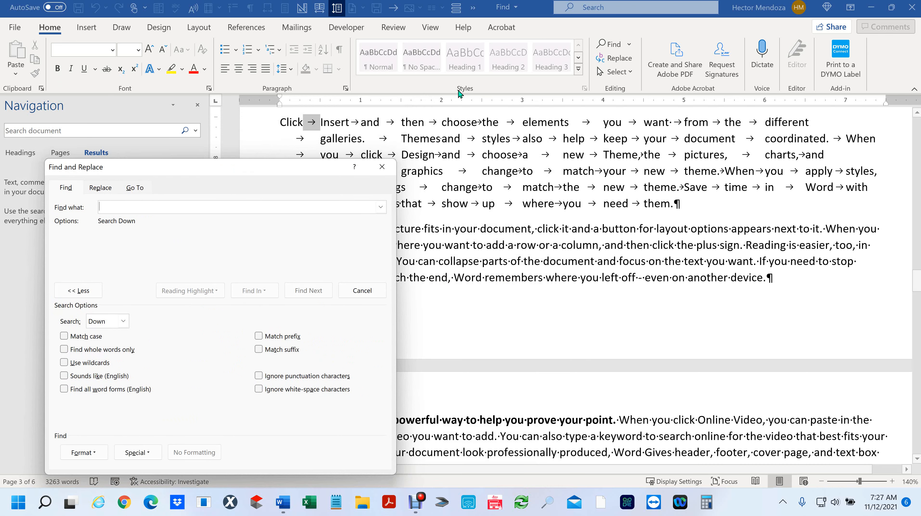
Place the cursor right after "Click" in the tabbed paragraph and set the search term to the special Tab Character (^t)
click(356, 121)
double_click(356, 121)
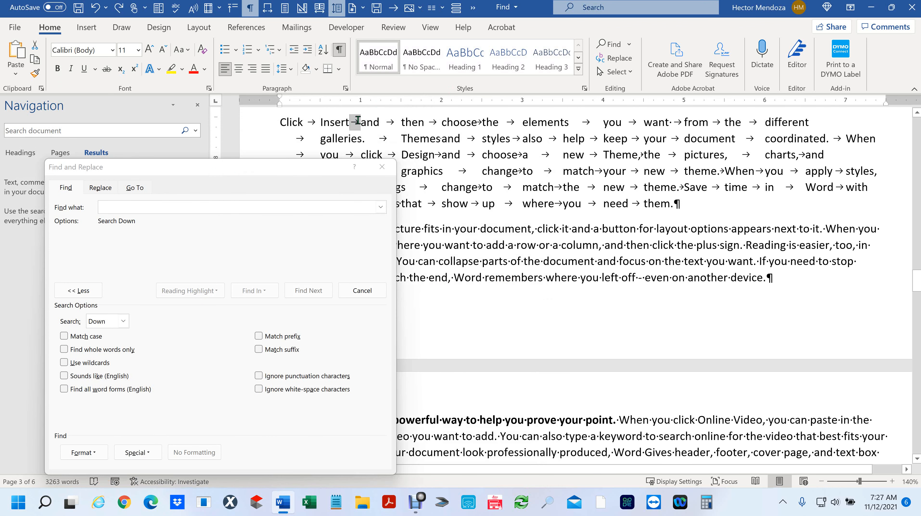
click(118, 207)
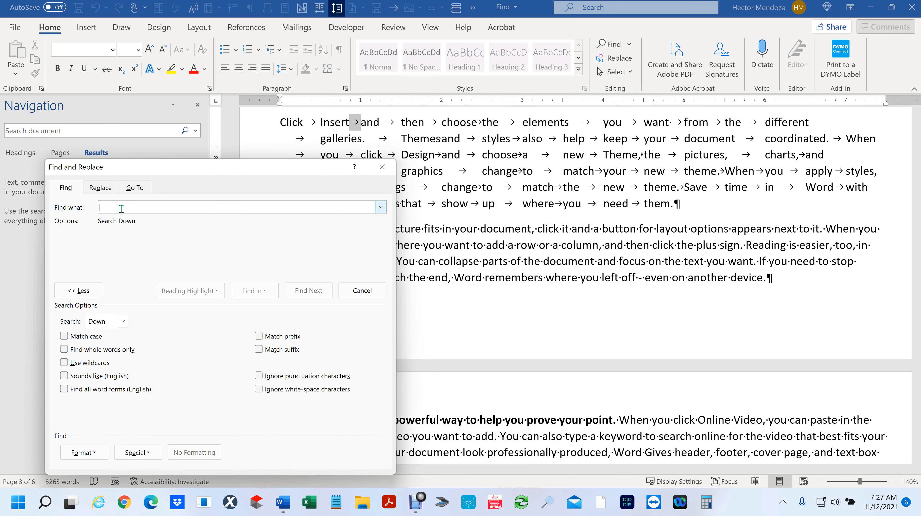
click(304, 121)
click(304, 122)
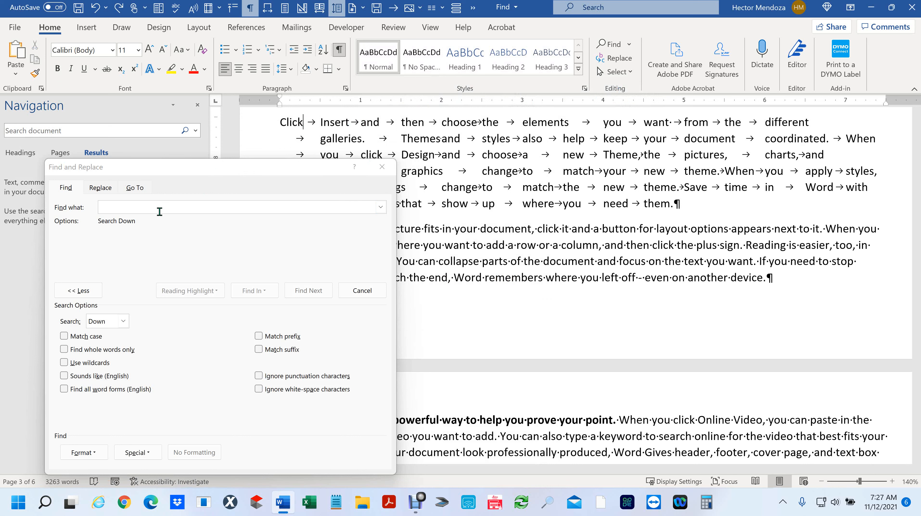
click(126, 209)
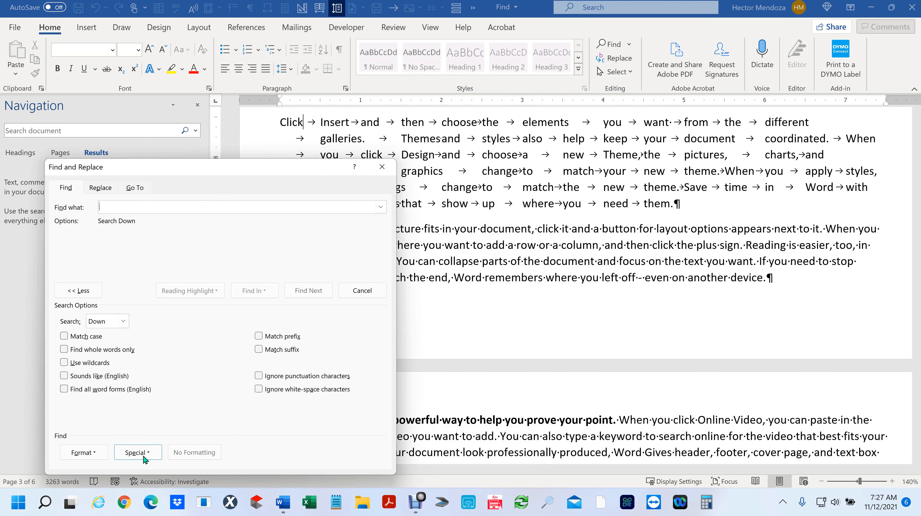
drag(222, 169, 196, 24)
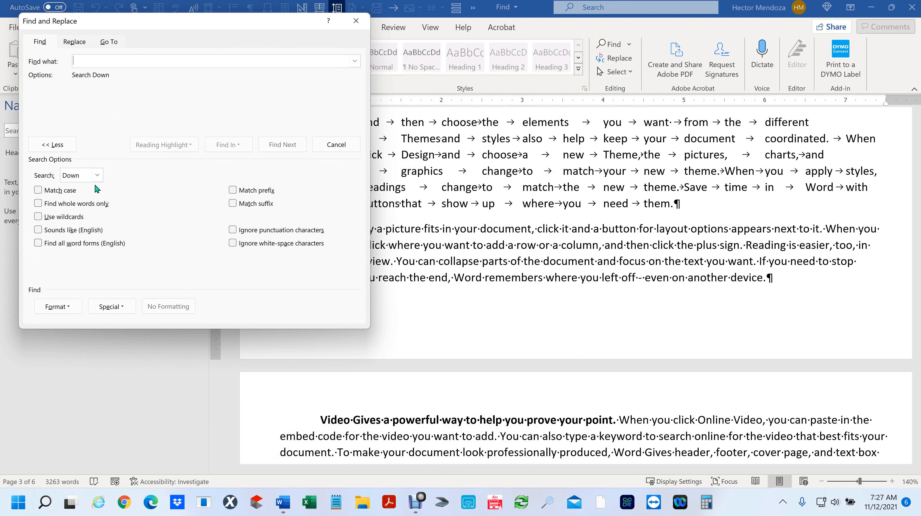
click(121, 307)
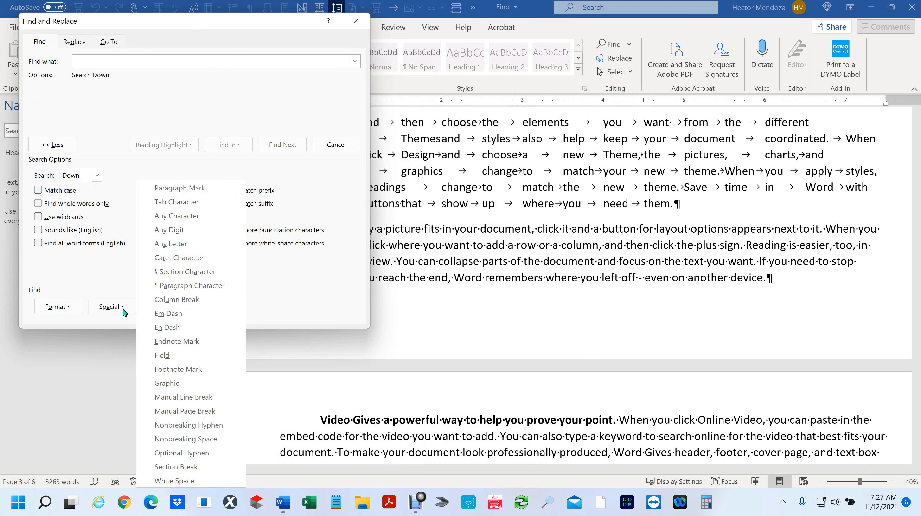
click(187, 202)
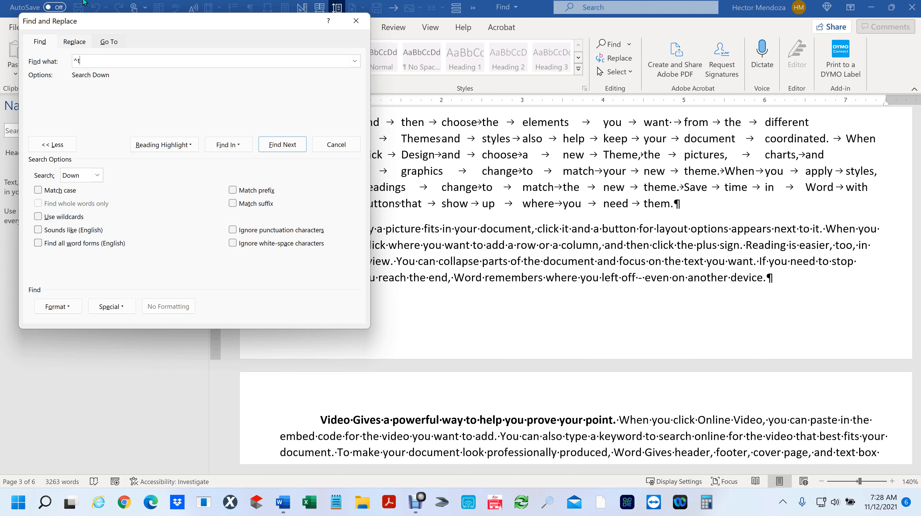
Switch from finding to replacing, clear "Gives" from the replacement text and enter a single space instead
click(80, 42)
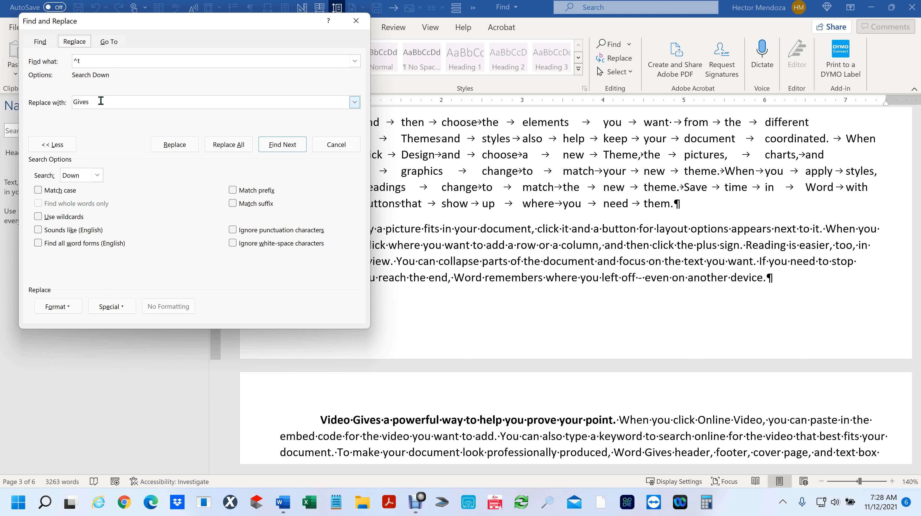
click(118, 102)
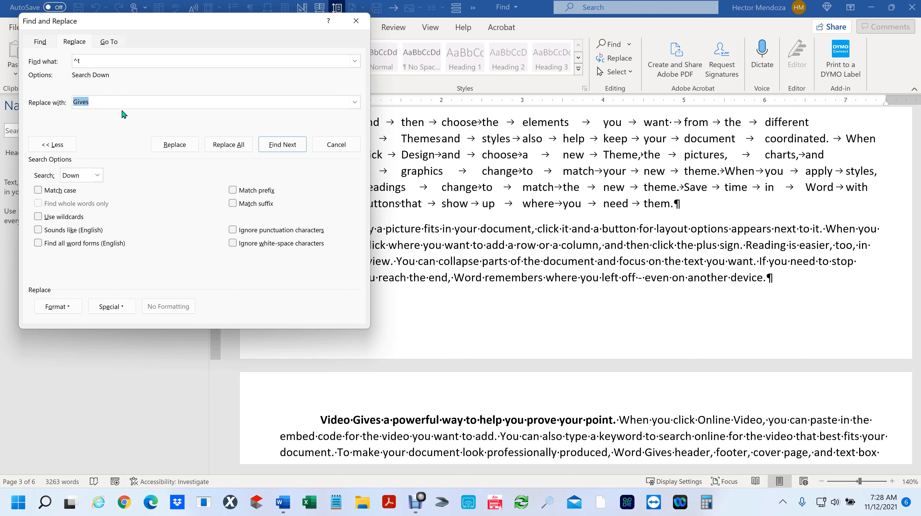
key(BackSpace)
drag(276, 22, 344, 159)
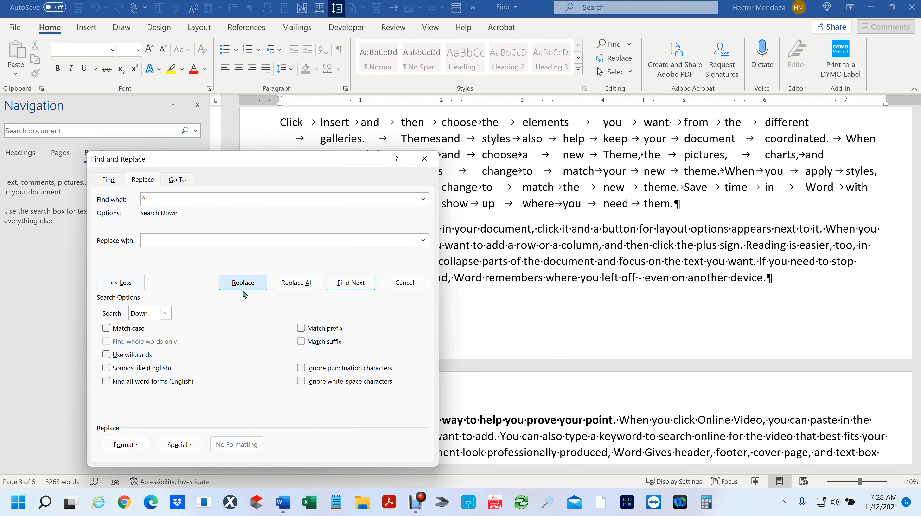
Replace the tab marks with spaces one at a time, from after "Click" up to "elements"
click(253, 283)
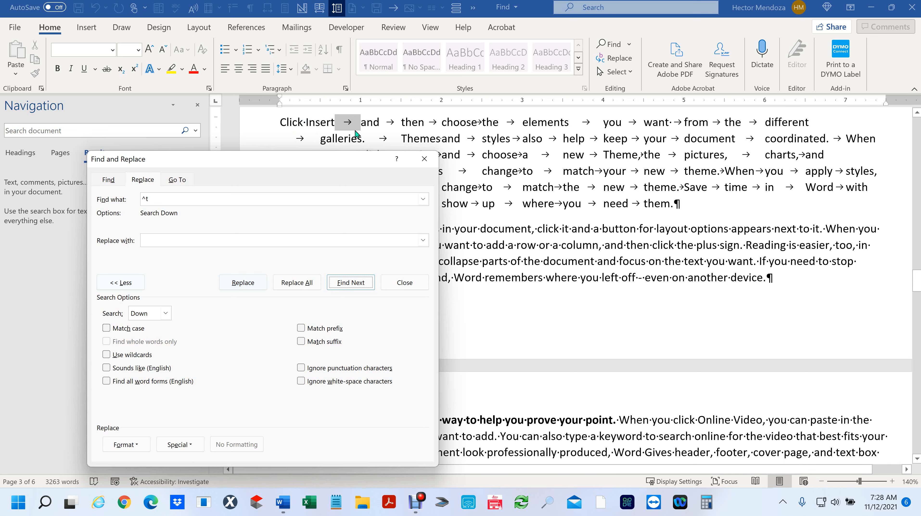
click(243, 284)
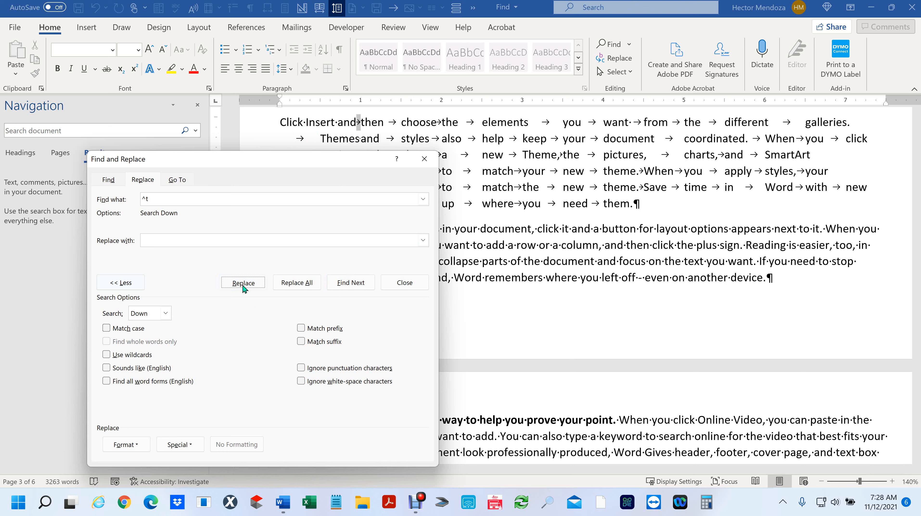
click(242, 284)
click(243, 285)
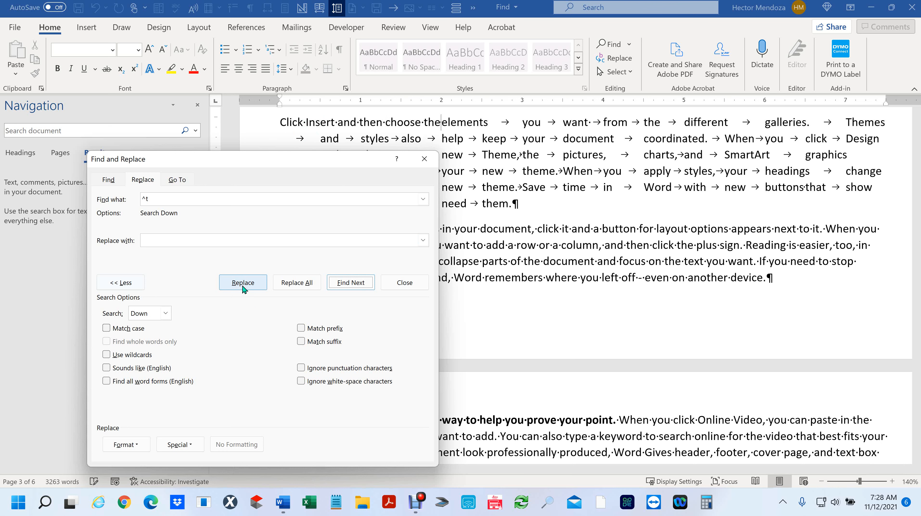
click(242, 284)
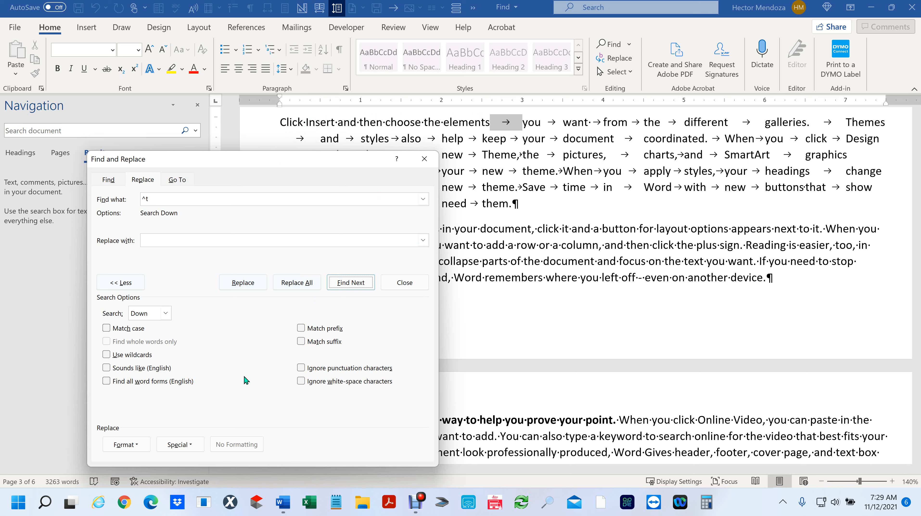
Replace all remaining tab characters in the document with spaces and close the Find and Replace dialog
click(304, 283)
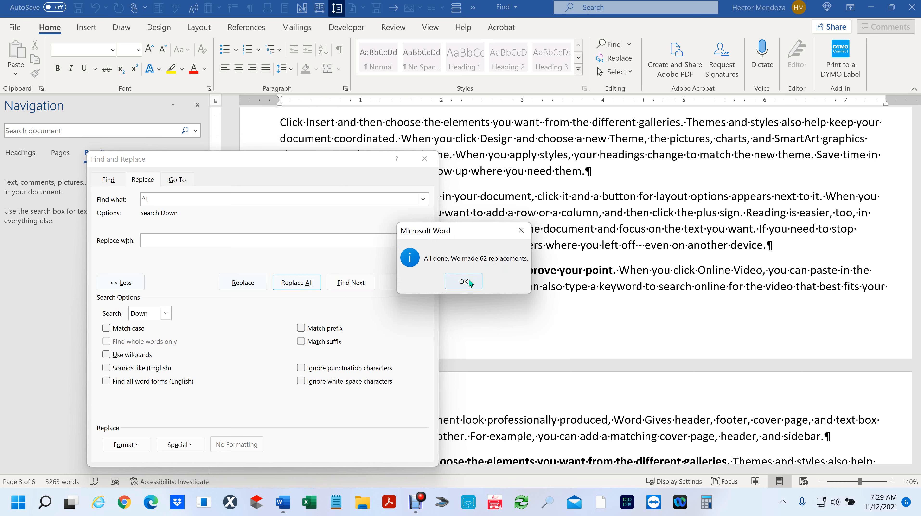
click(463, 282)
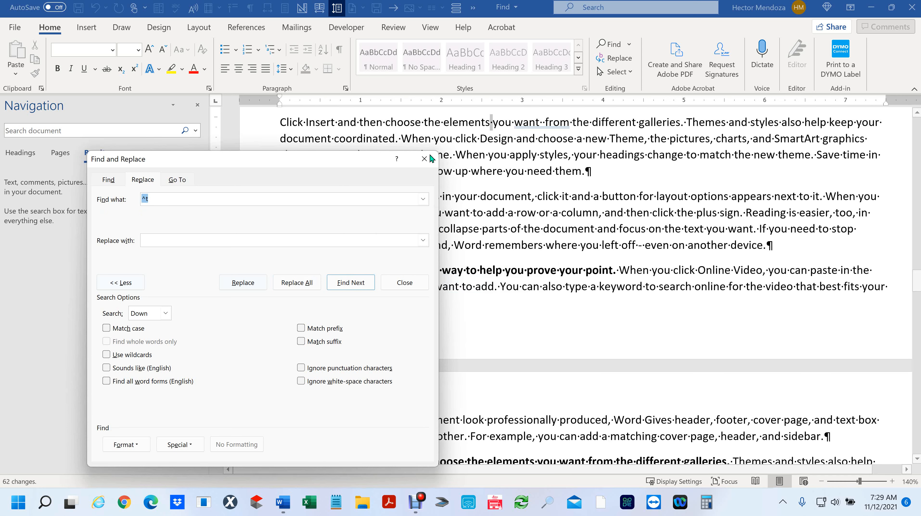
click(428, 163)
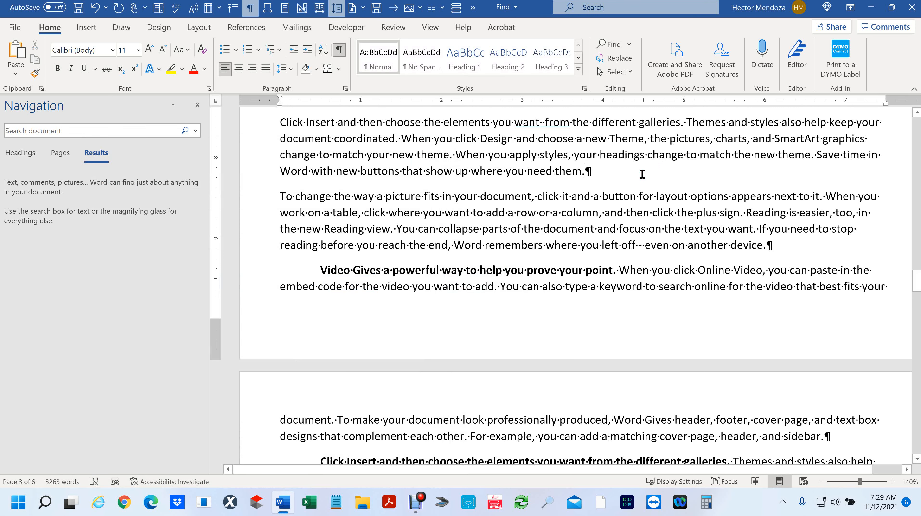
Look over the paragraphs on pages 3 and 4 after the tab replacement and close the Navigation pane
scroll(642, 175, down, 6)
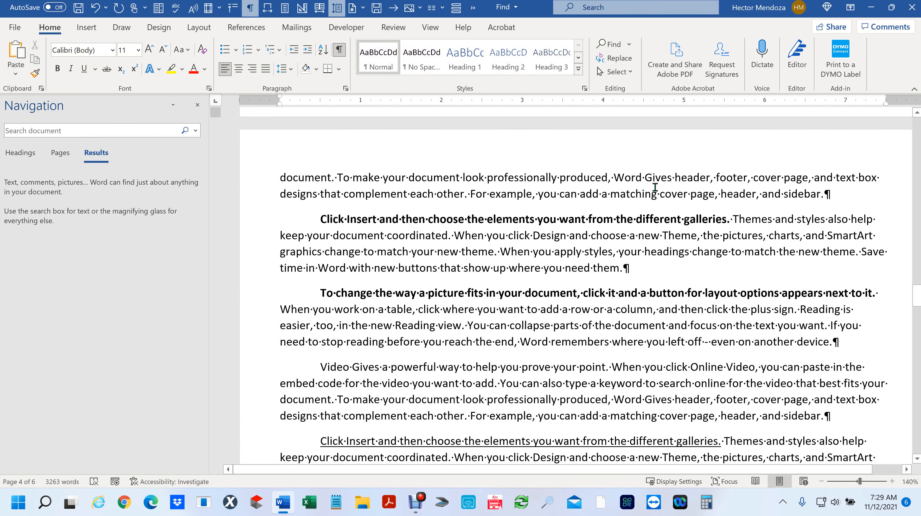
scroll(652, 190, up, 2)
scroll(652, 190, up, 6)
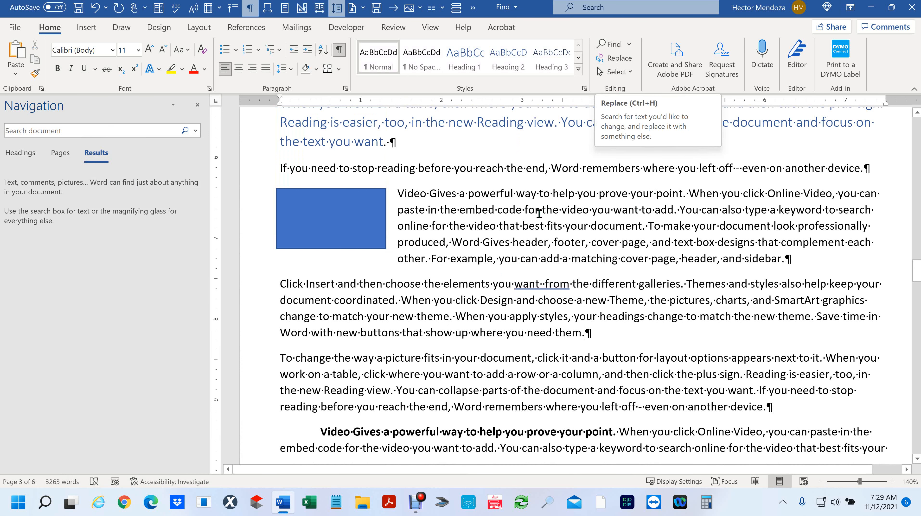
click(195, 107)
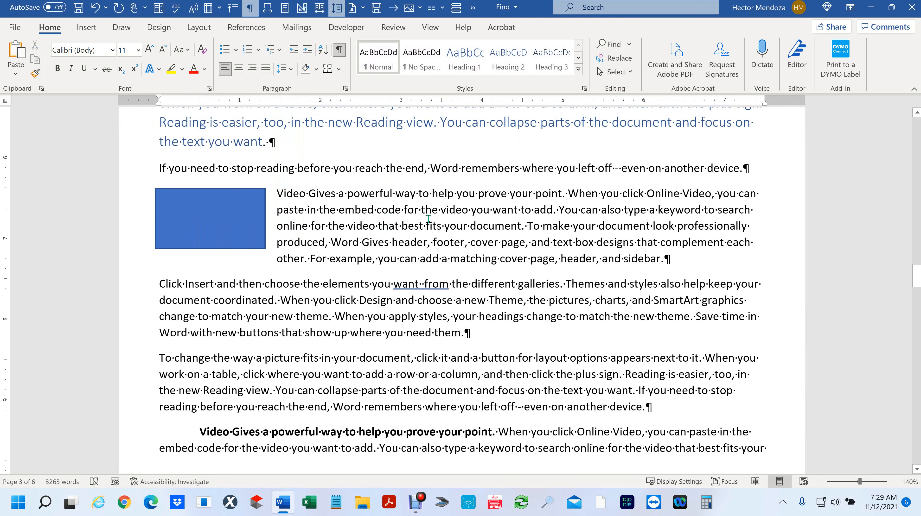
click(630, 46)
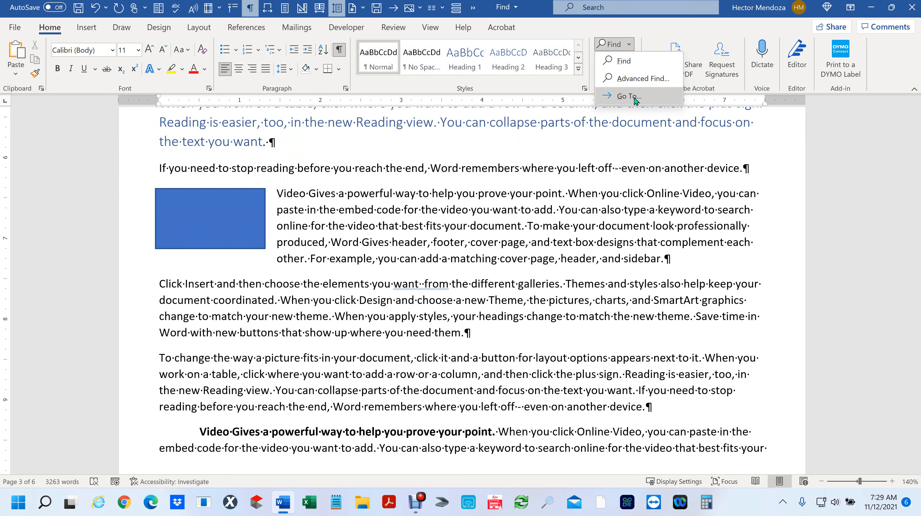
click(459, 172)
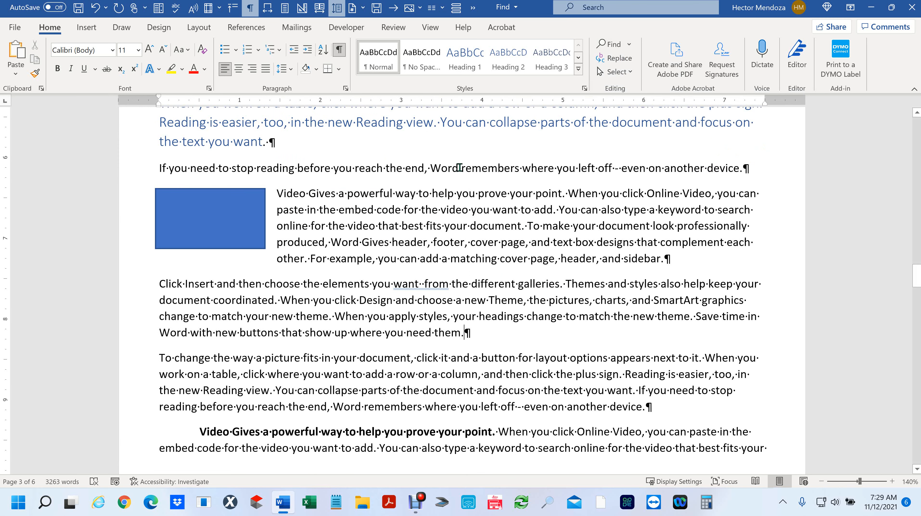
Paste a copy of the text from pages 4 to 6 at the end of the document
scroll(459, 172, down, 9)
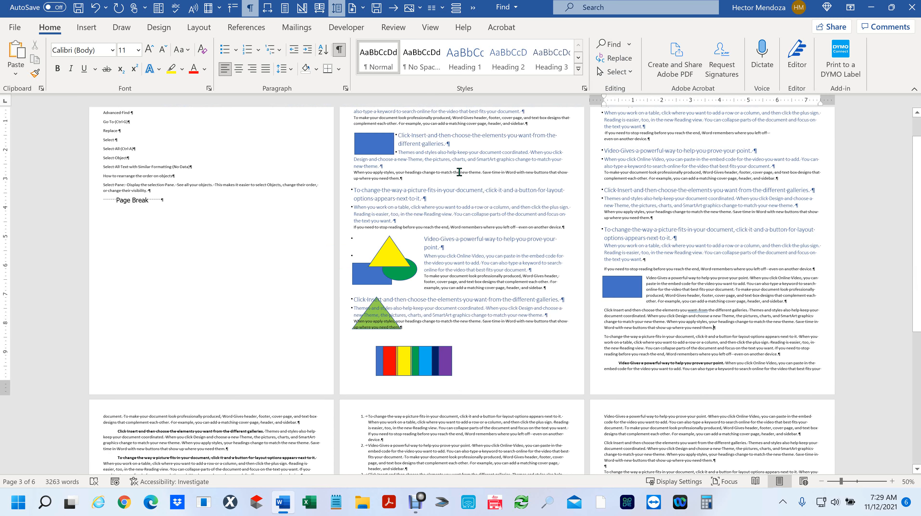
scroll(460, 173, down, 4)
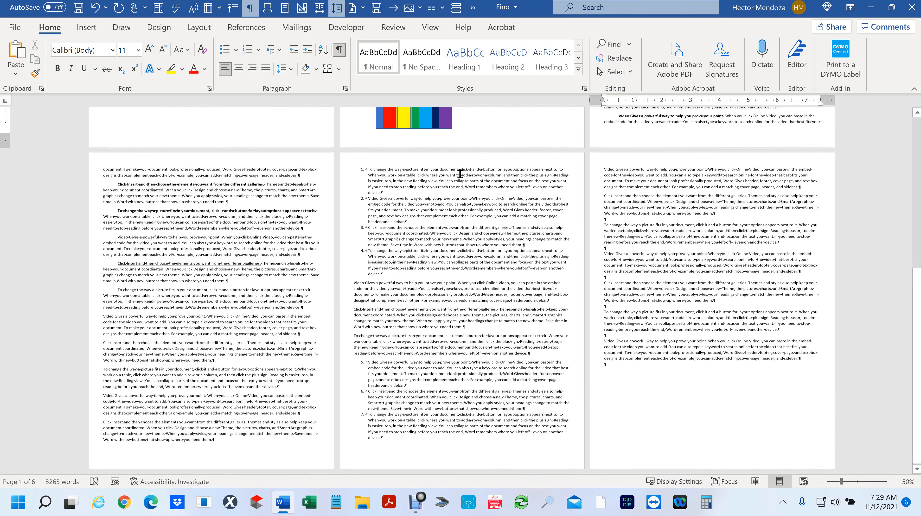
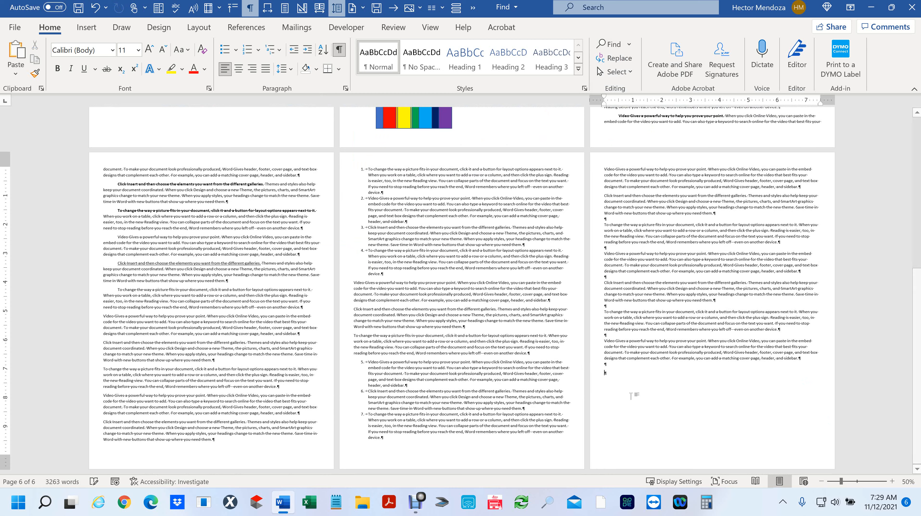
key(ctrl+v)
scroll(593, 337, down, 3)
scroll(594, 337, down, 3)
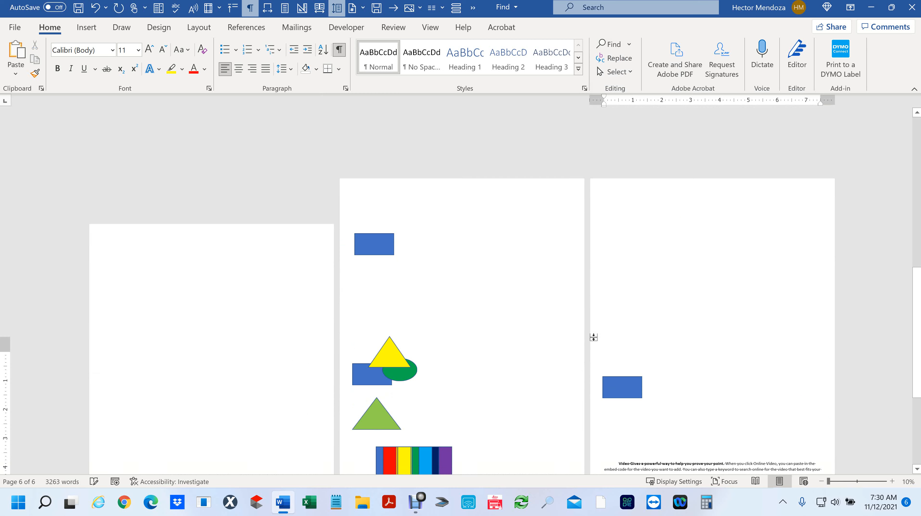
scroll(593, 337, up, 8)
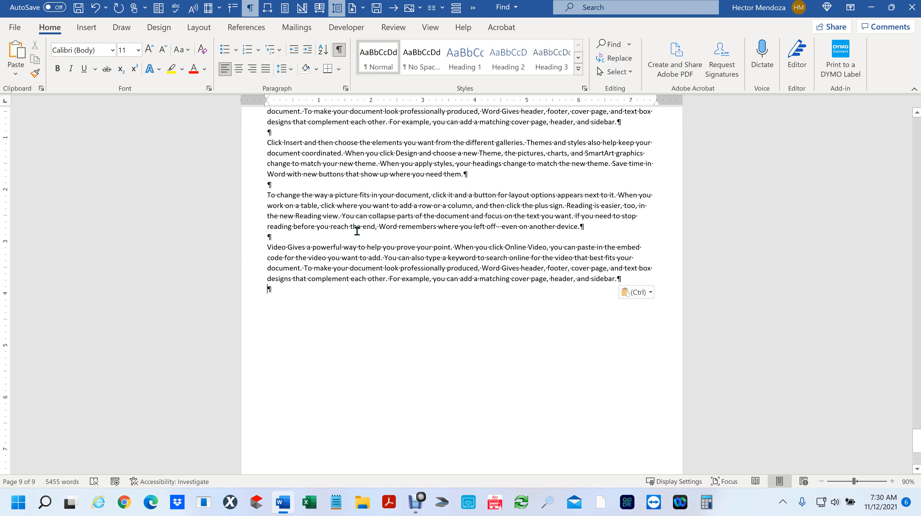
scroll(419, 269, up, 5)
scroll(421, 275, up, 5)
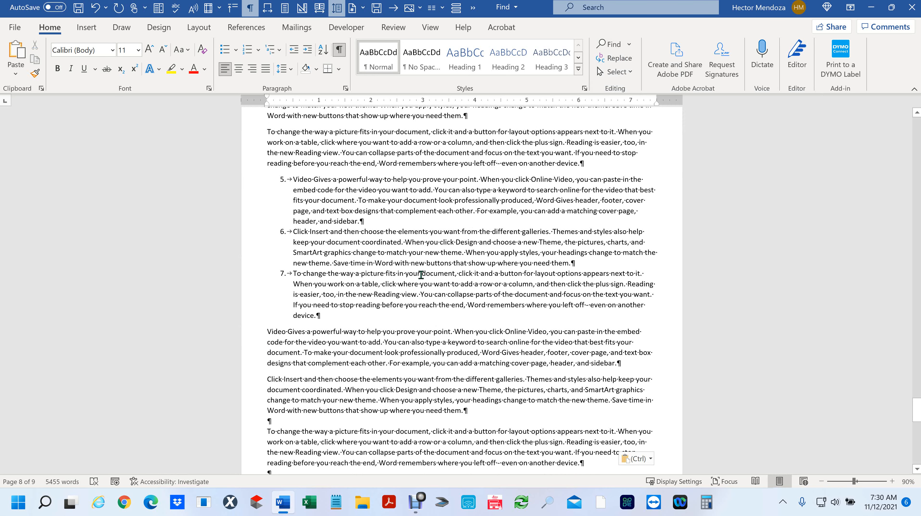
Keep pasting copied text at the document's end until it has 28 pages, and place the cursor after list item 4 on page 5
click(402, 172)
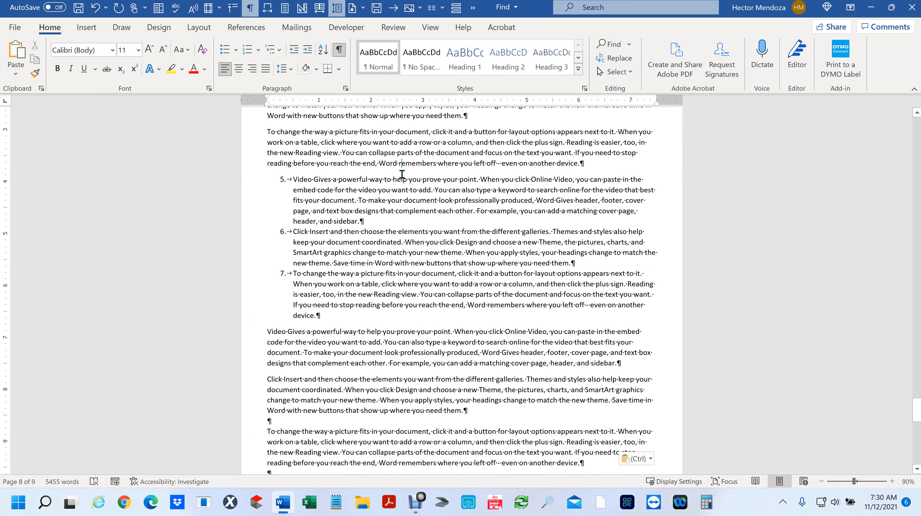
scroll(402, 174, down, 8)
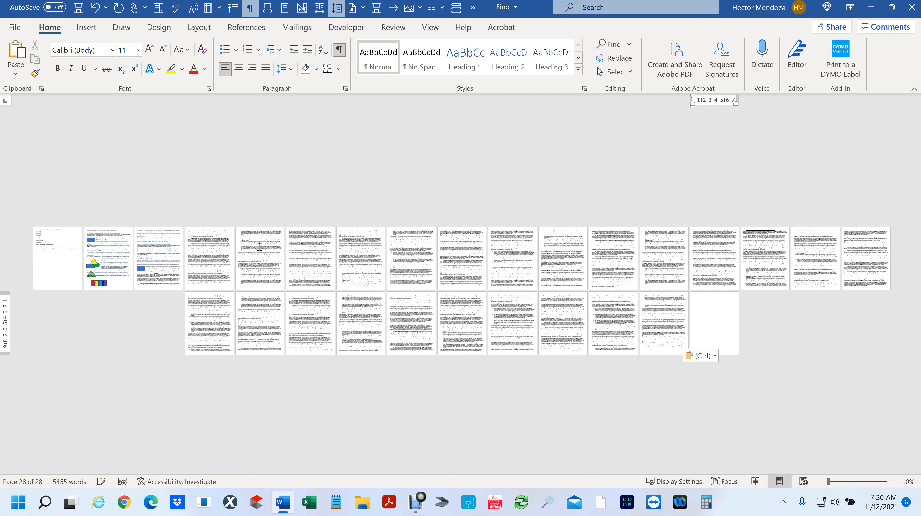
drag(260, 246, 277, 261)
ctrl+scroll(279, 263, up, 5)
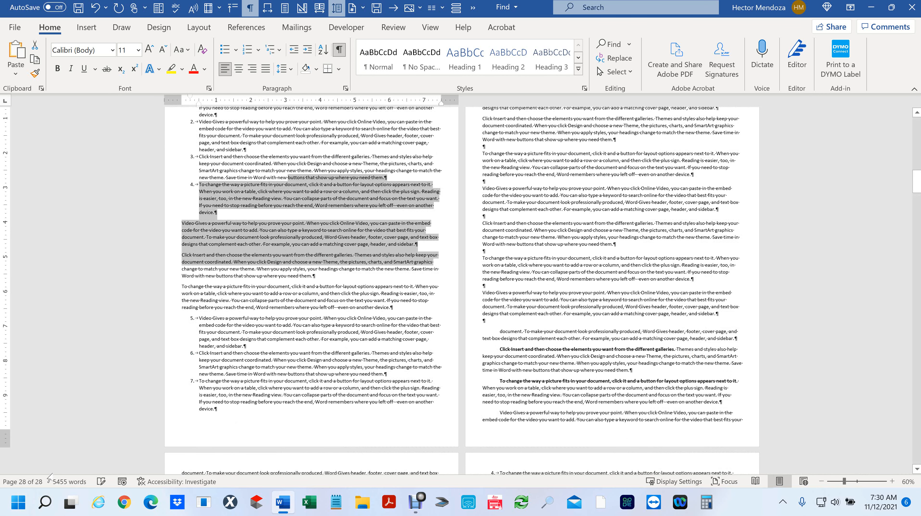
click(333, 217)
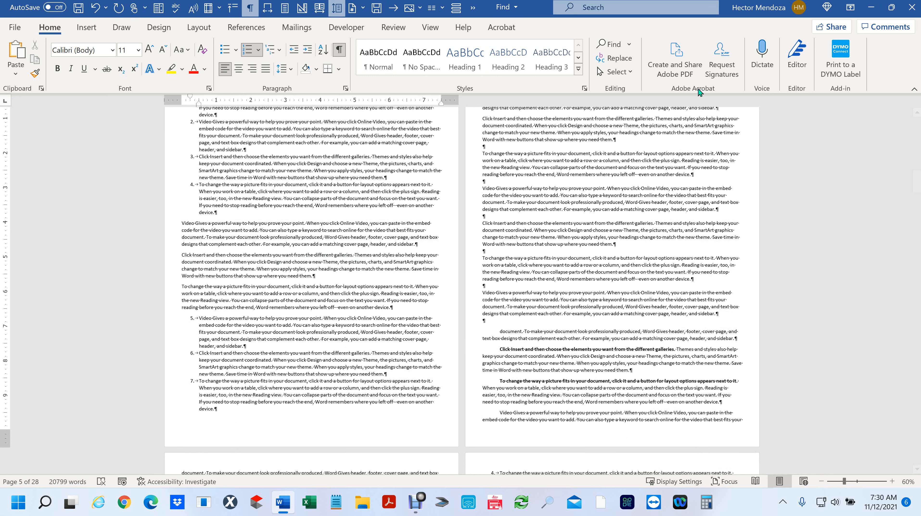
Jump to page 20 with the Go To command and close the dialog
click(630, 45)
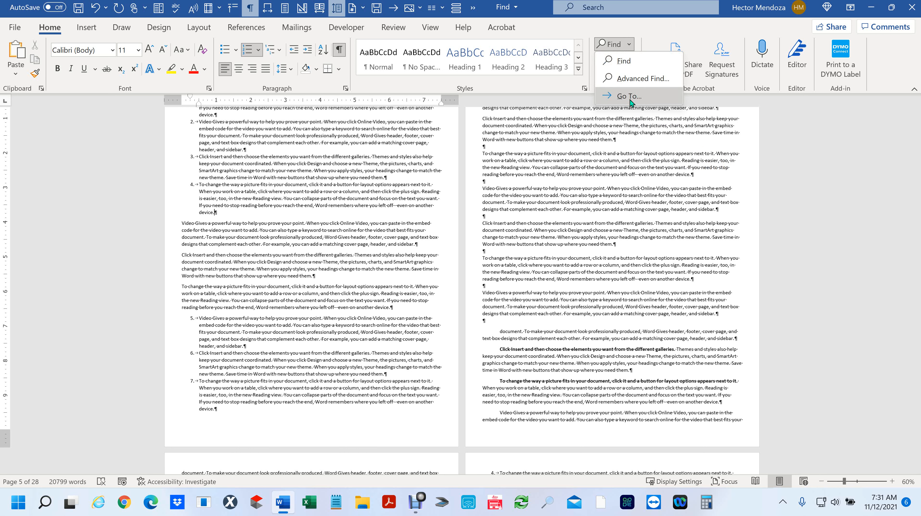
click(366, 209)
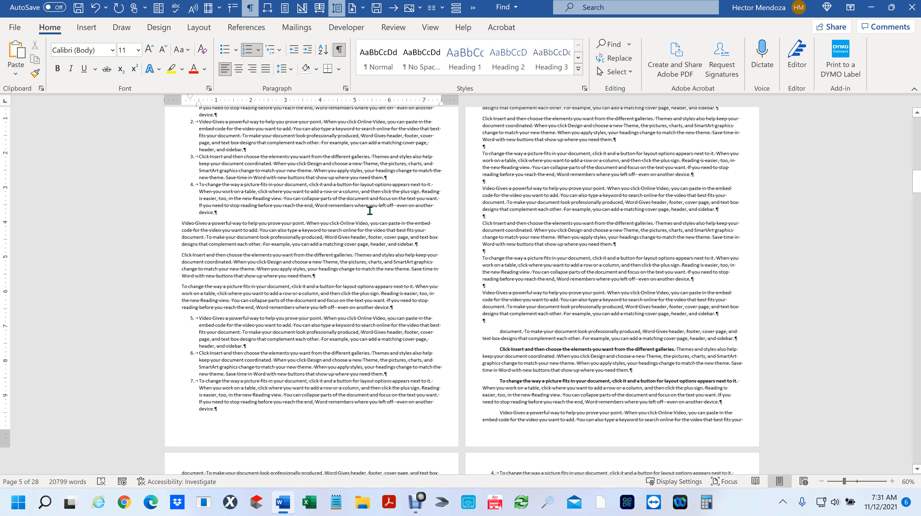
key(ctrl+g)
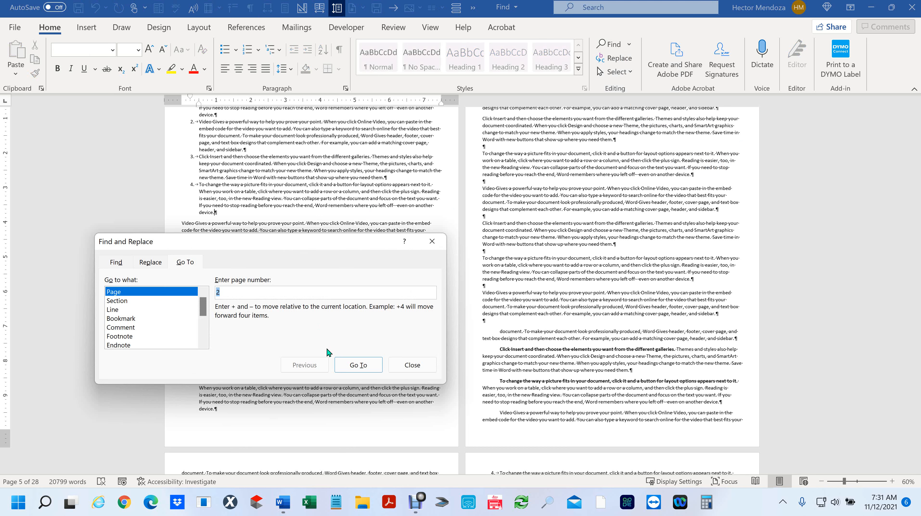
text(20)
key(Return)
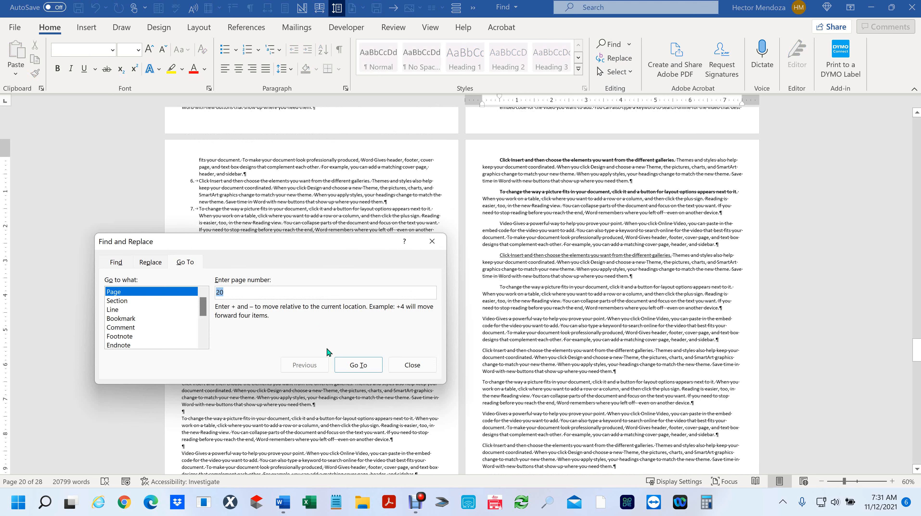
click(431, 241)
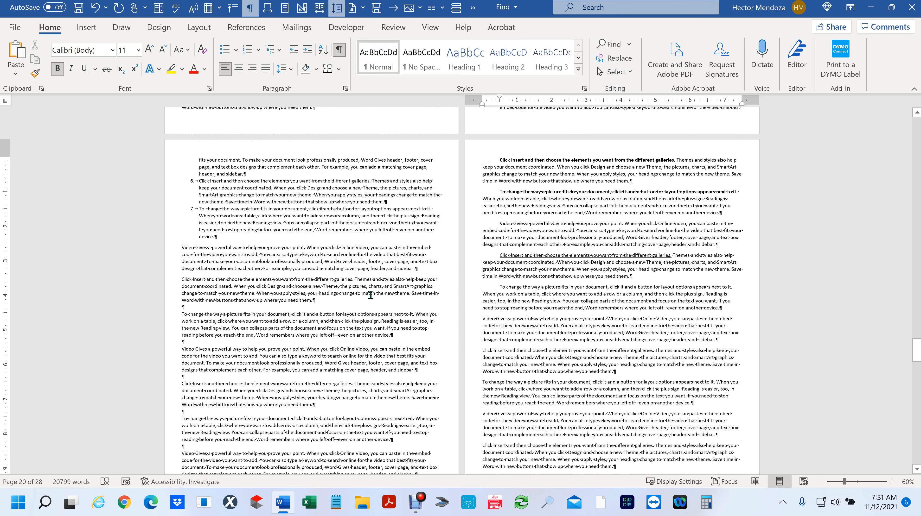
scroll(371, 296, down, 3)
scroll(371, 296, up, 3)
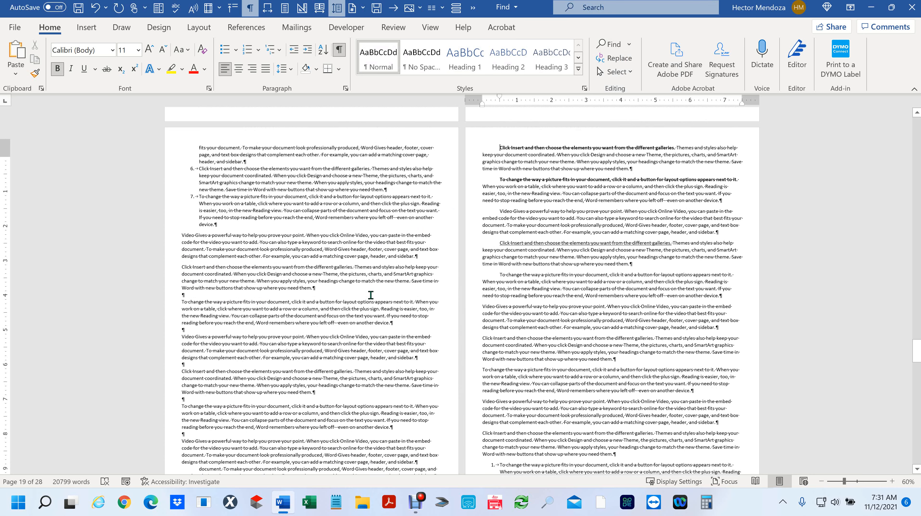
scroll(370, 295, down, 3)
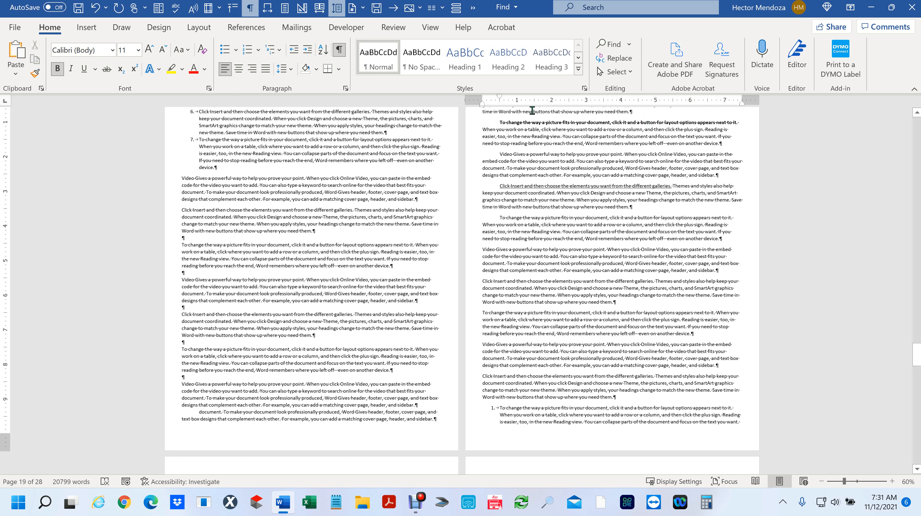
click(278, 218)
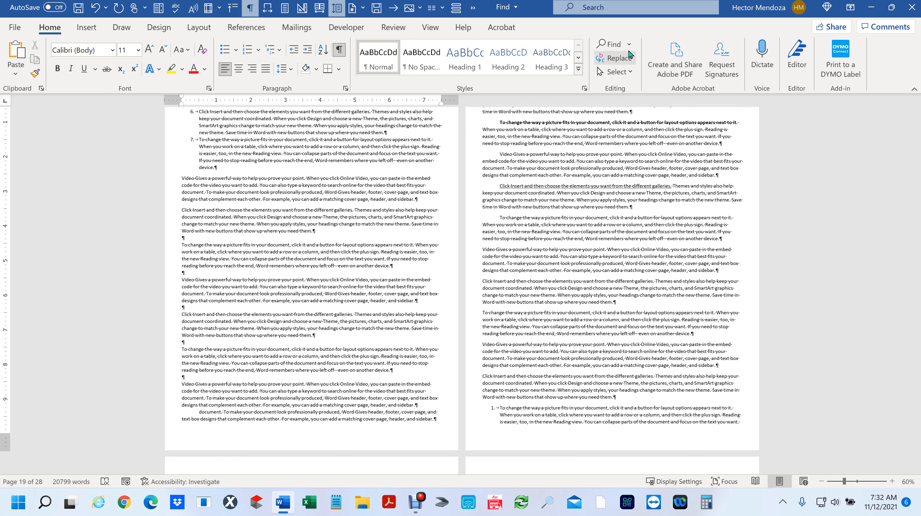
click(629, 43)
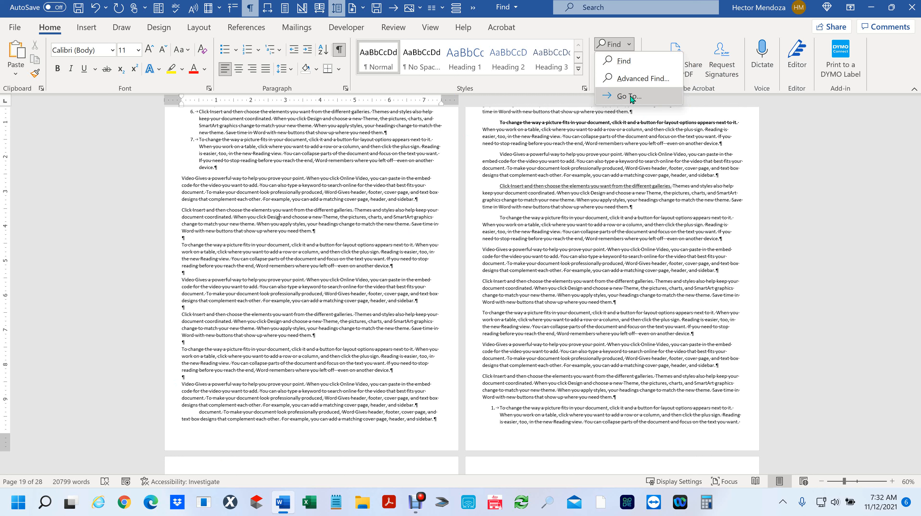
click(802, 176)
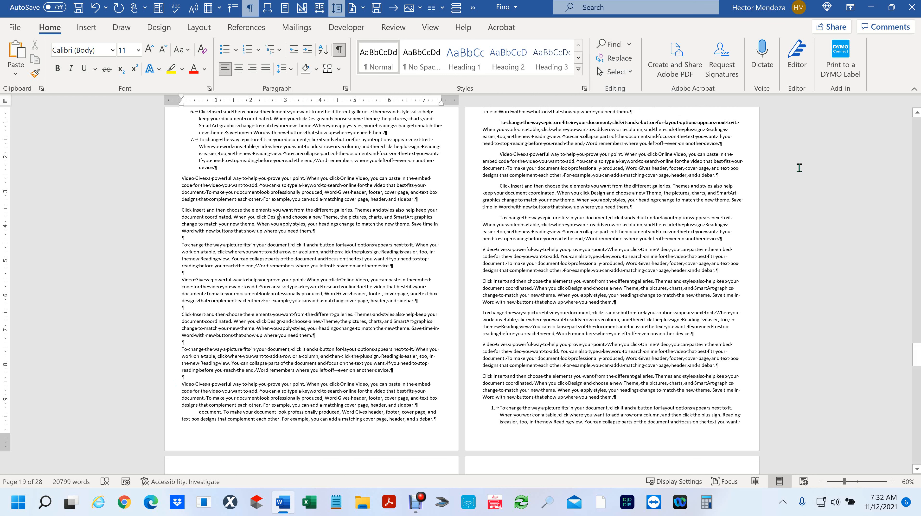
Turn on the Select Objects mode and select the yellow triangle on page 2
click(629, 76)
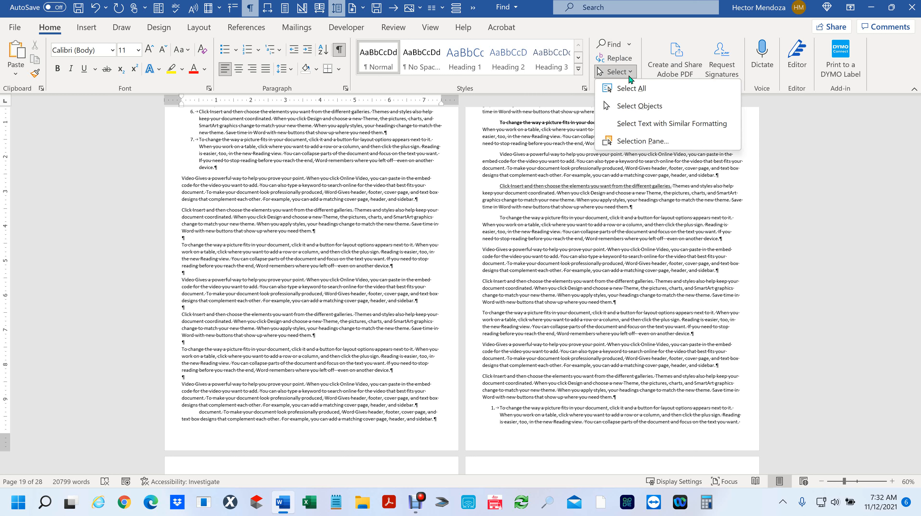
click(637, 109)
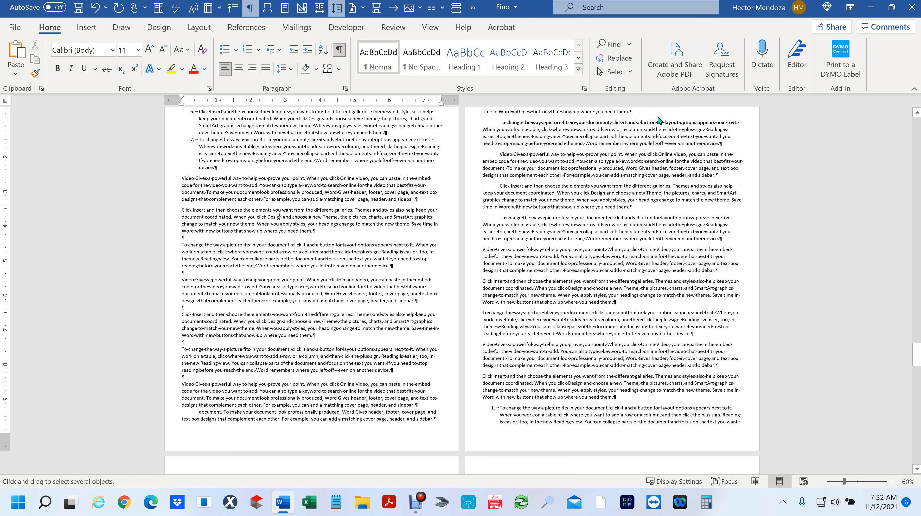
scroll(458, 273, down, 3)
scroll(458, 273, down, 10)
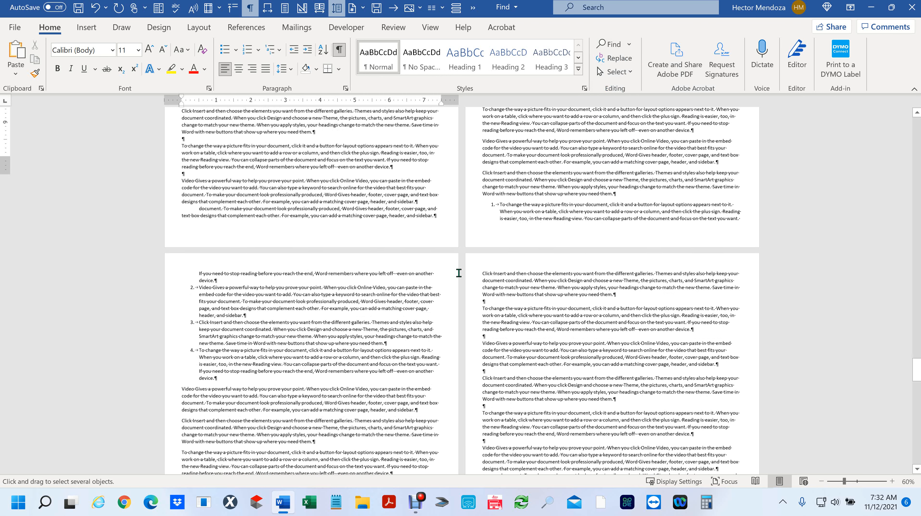
scroll(458, 278, down, 3)
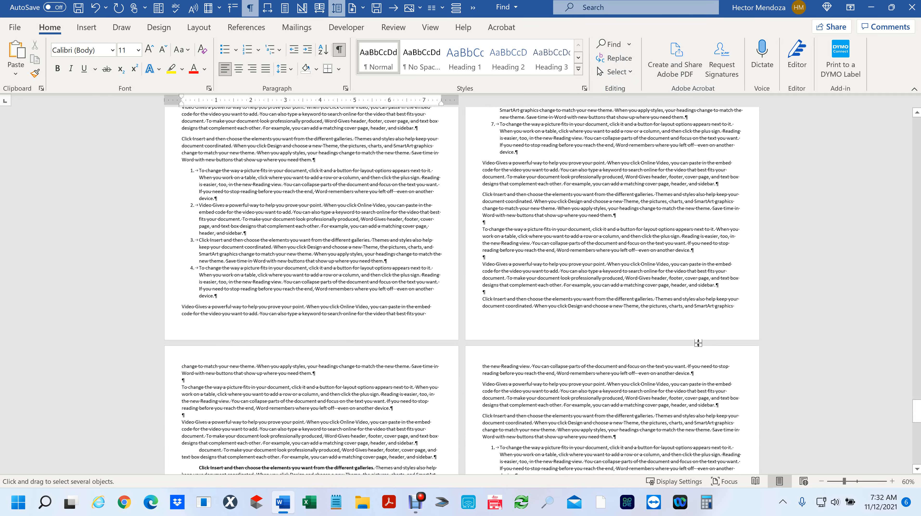
scroll(478, 284, down, 5)
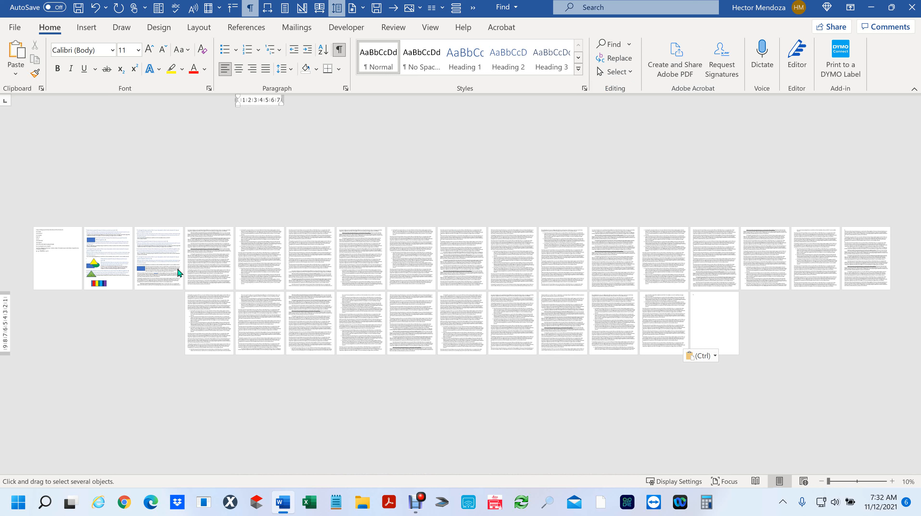
click(92, 266)
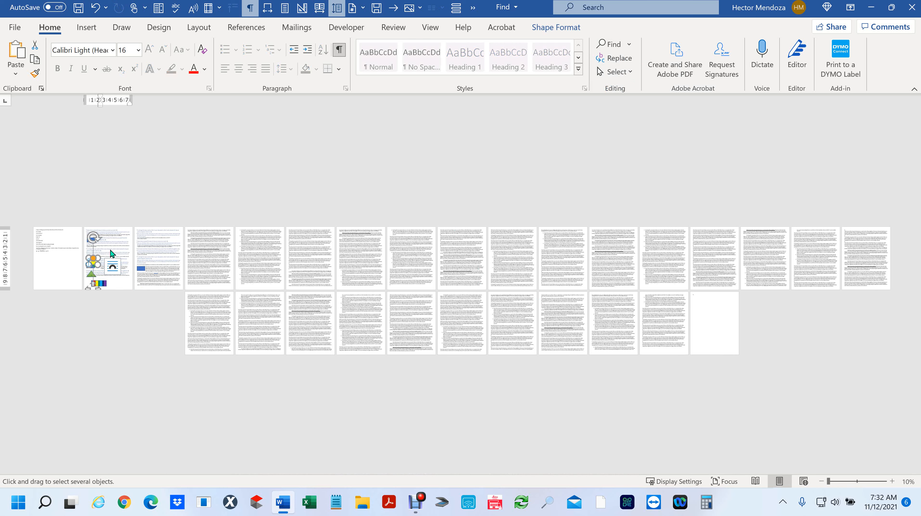
Select the blue rectangle, the green ellipse and the yellow triangle in the overlapping group on page 2, one after another
scroll(91, 271, up, 5)
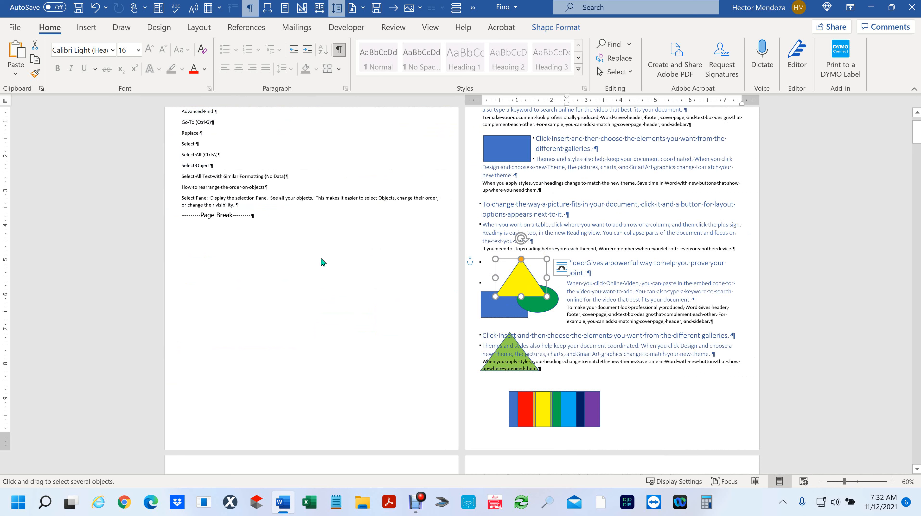
scroll(534, 308, up, 3)
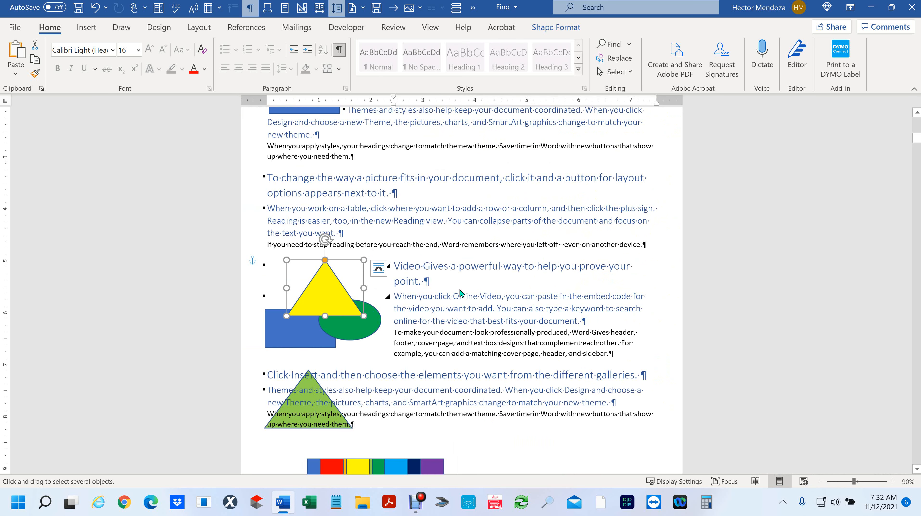
scroll(460, 290, down, 4)
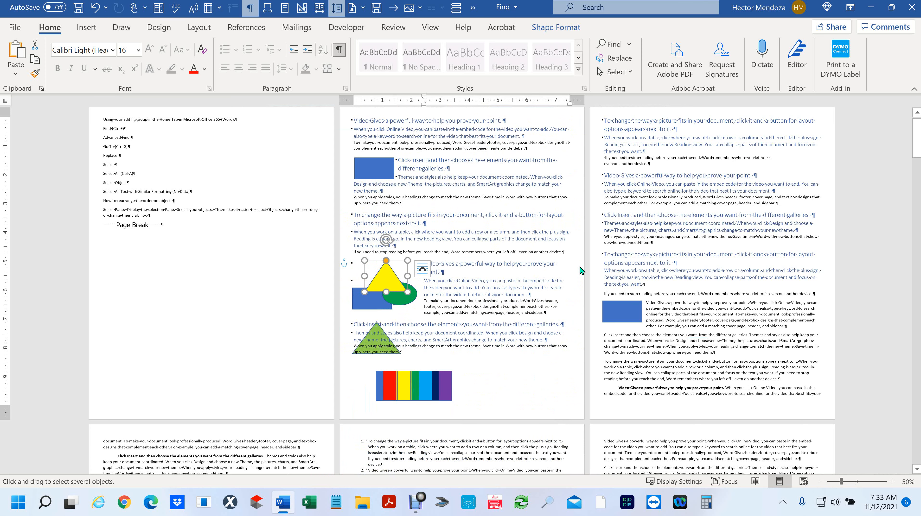
scroll(579, 270, up, 4)
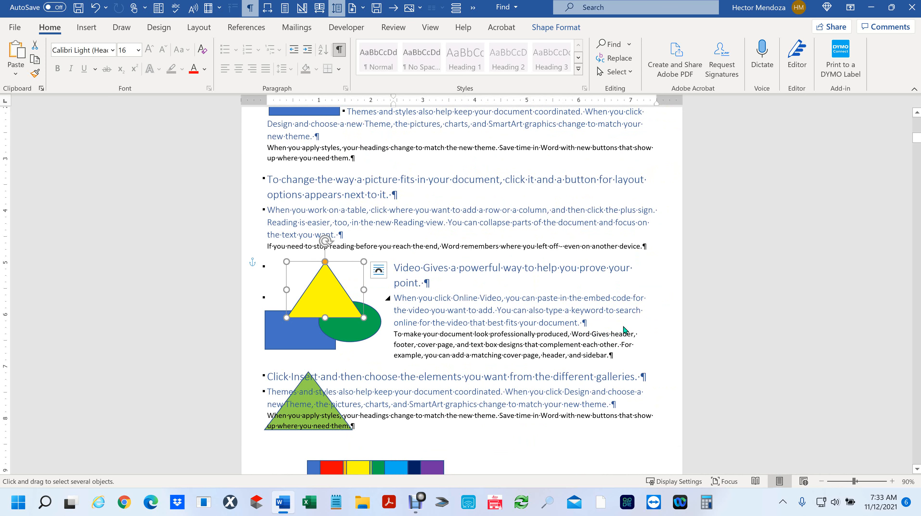
scroll(648, 317, down, 2)
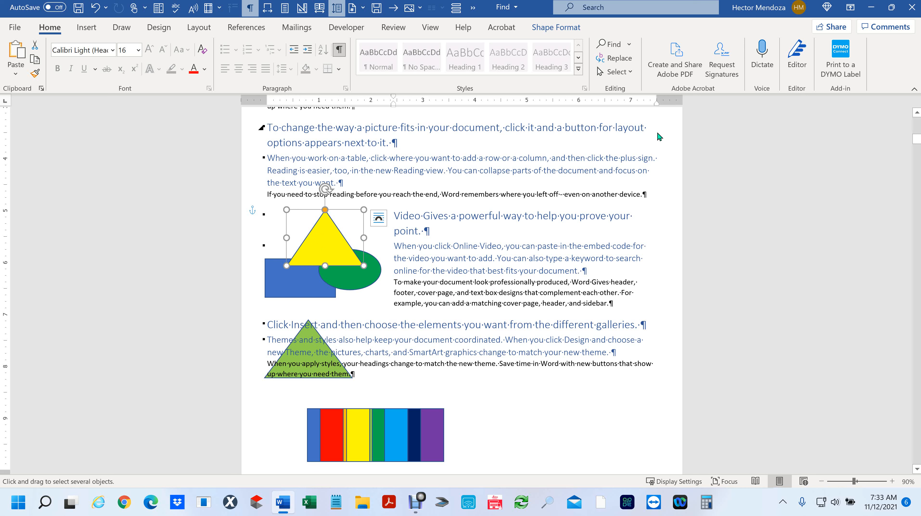
click(285, 284)
click(364, 279)
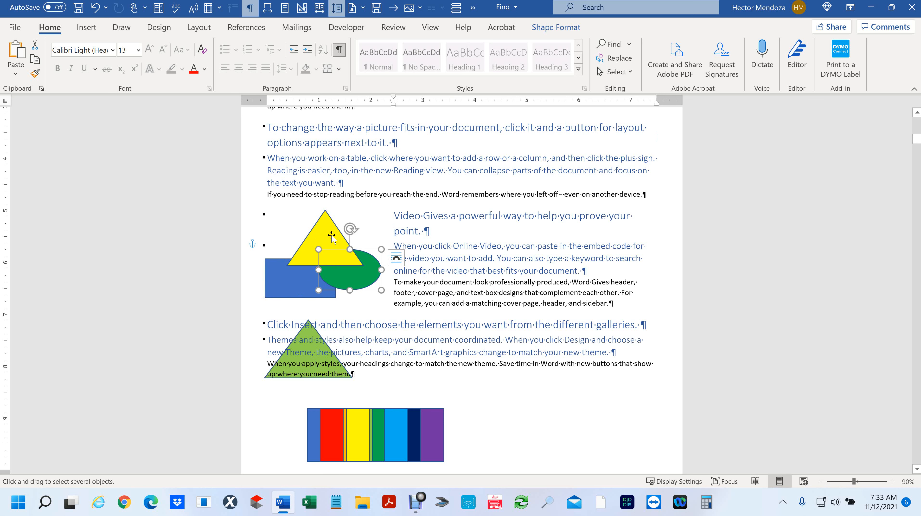
click(331, 237)
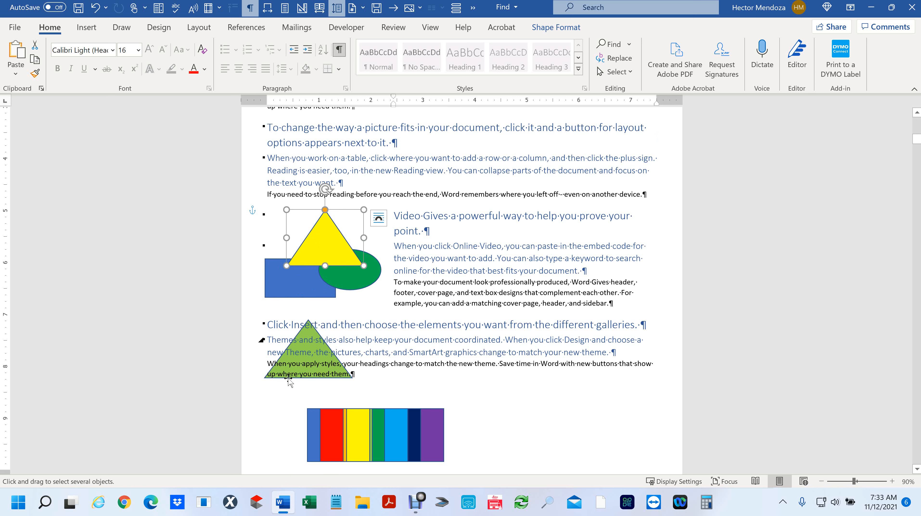
Select the green triangle behind the text on page 2, deselect it, and select it again
click(310, 347)
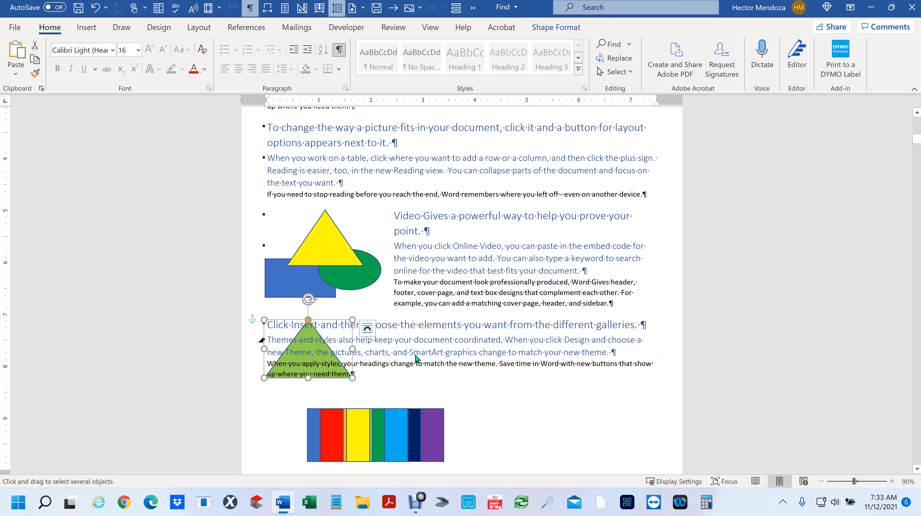
key(Escape)
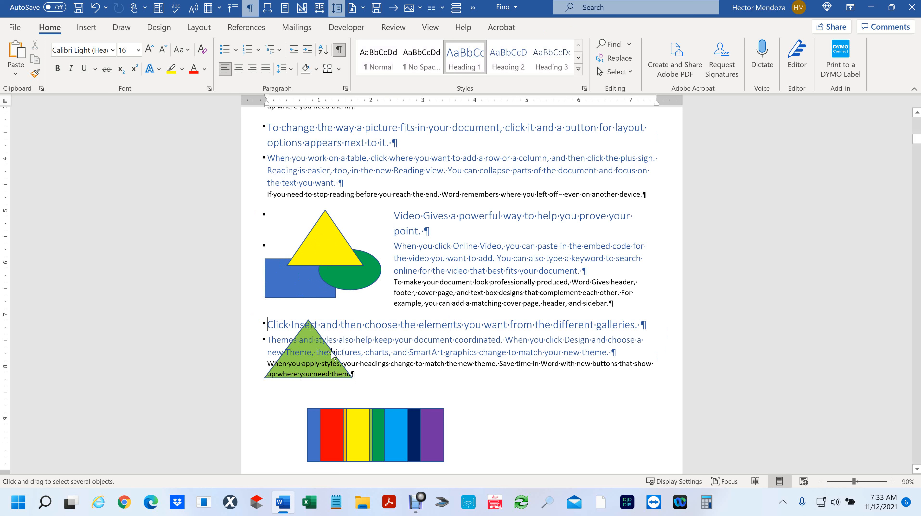
click(309, 350)
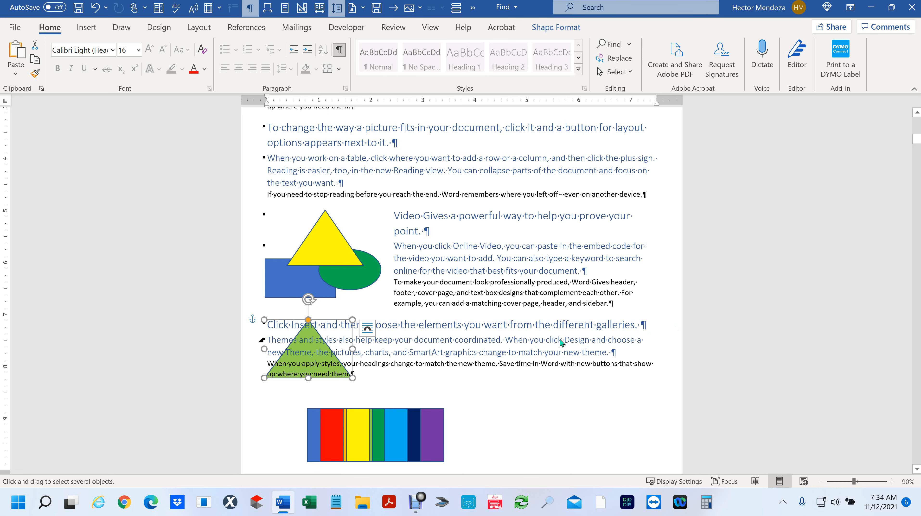
scroll(560, 340, down, 3)
scroll(560, 340, down, 1)
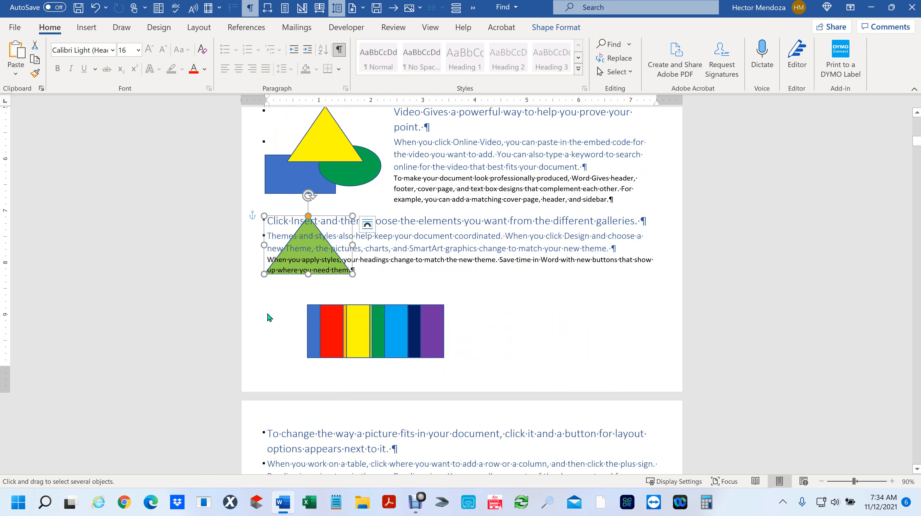
ctrl+scroll(401, 362, up, 3)
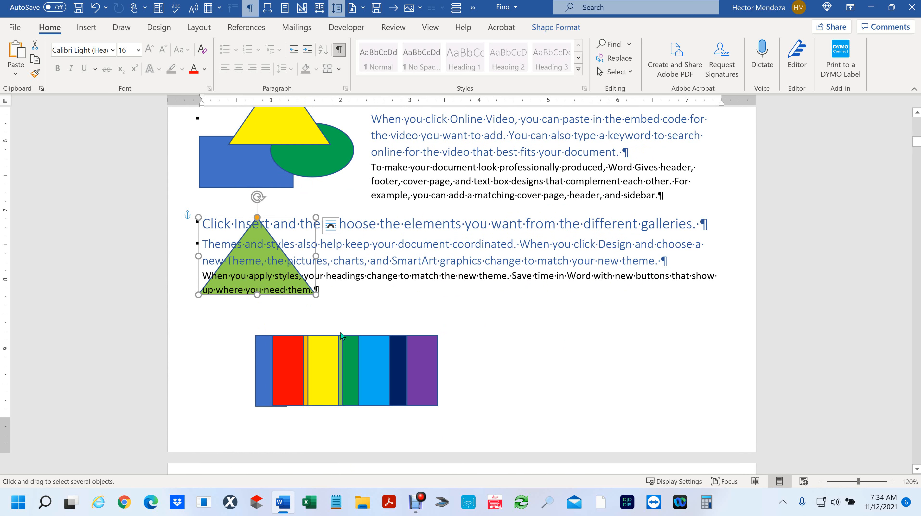
Turn off the Select Objects mode and try to select the green triangle through the text with the normal cursor
right_click(274, 244)
click(254, 255)
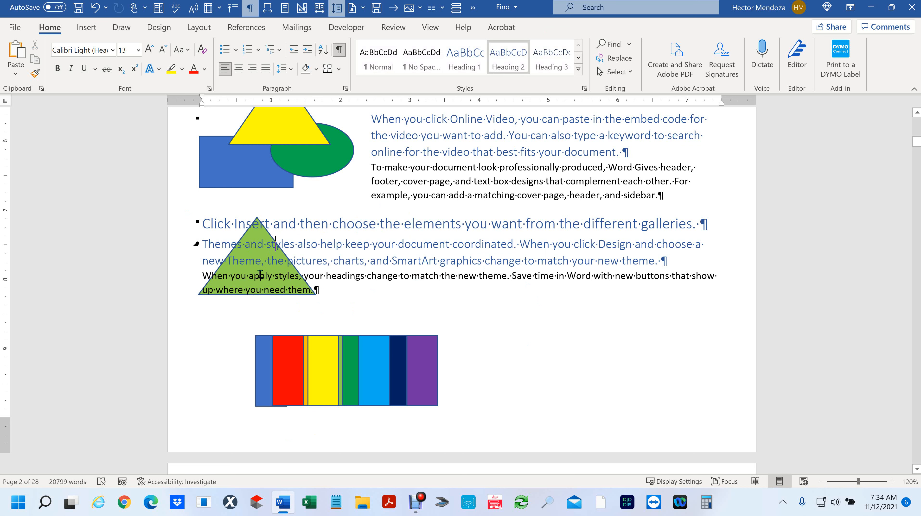
click(260, 275)
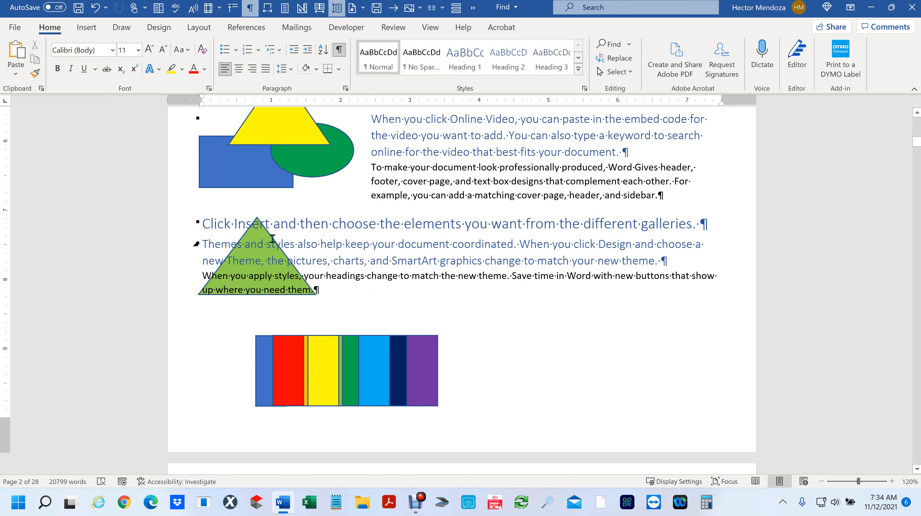
click(250, 244)
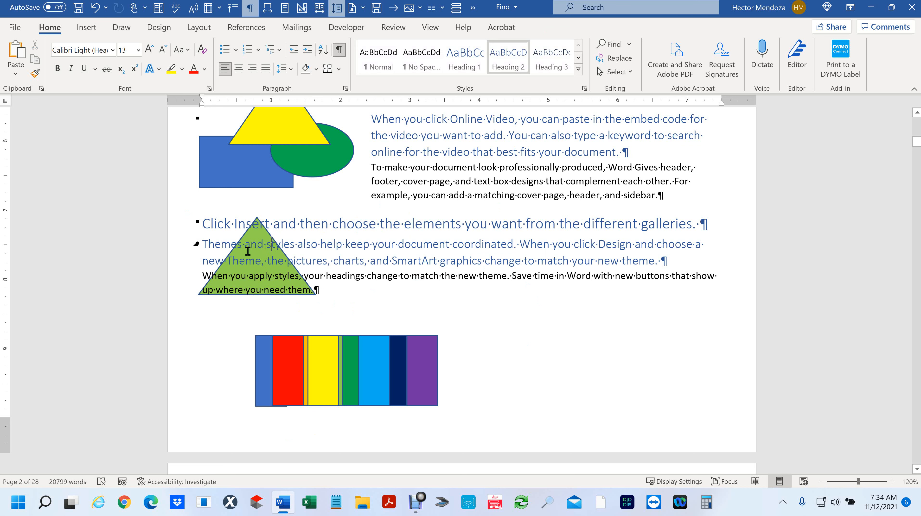
click(395, 304)
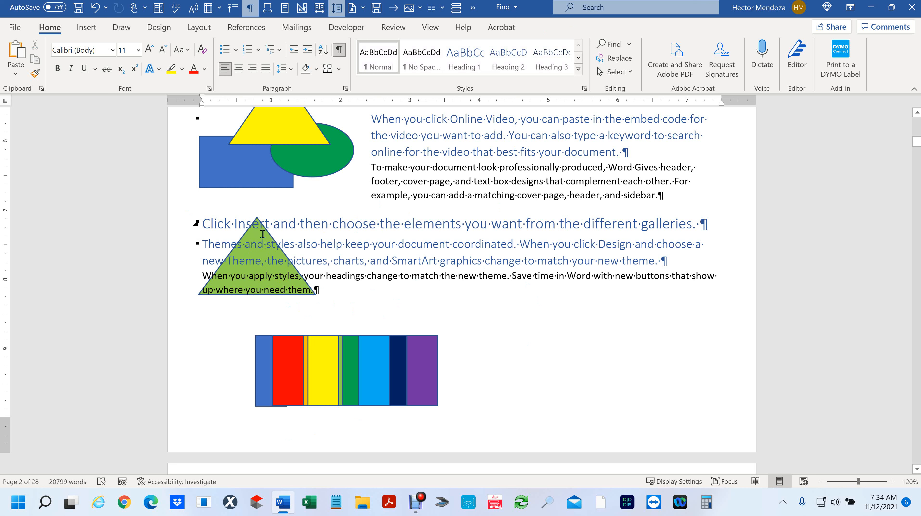
click(261, 255)
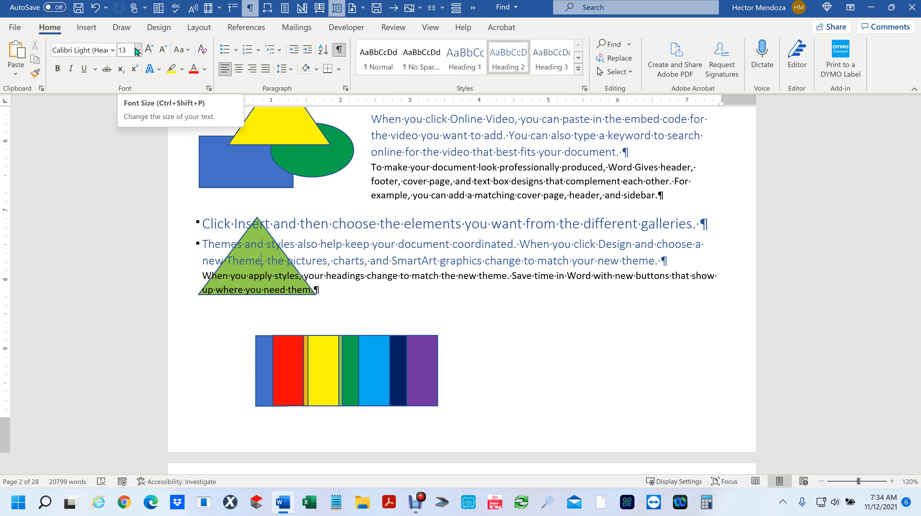
Turn on the Select Objects mode again and select the green triangle behind the text
click(631, 71)
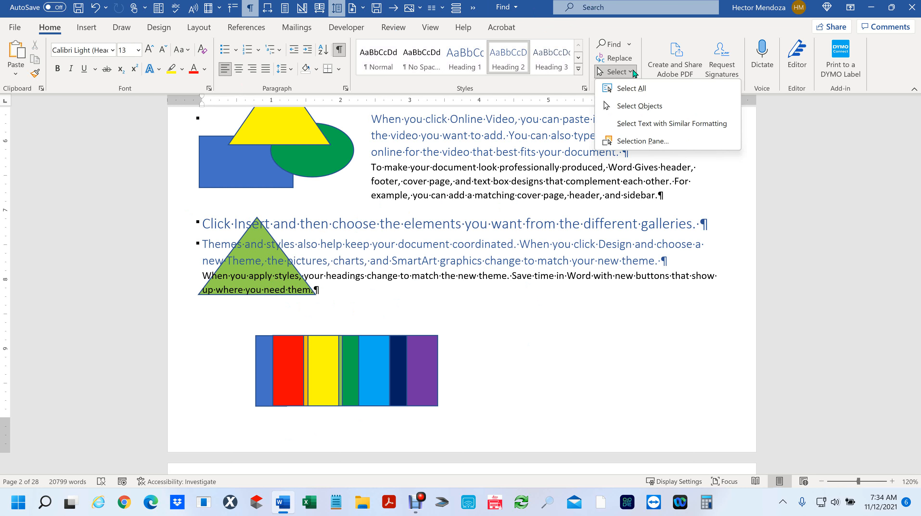
click(650, 112)
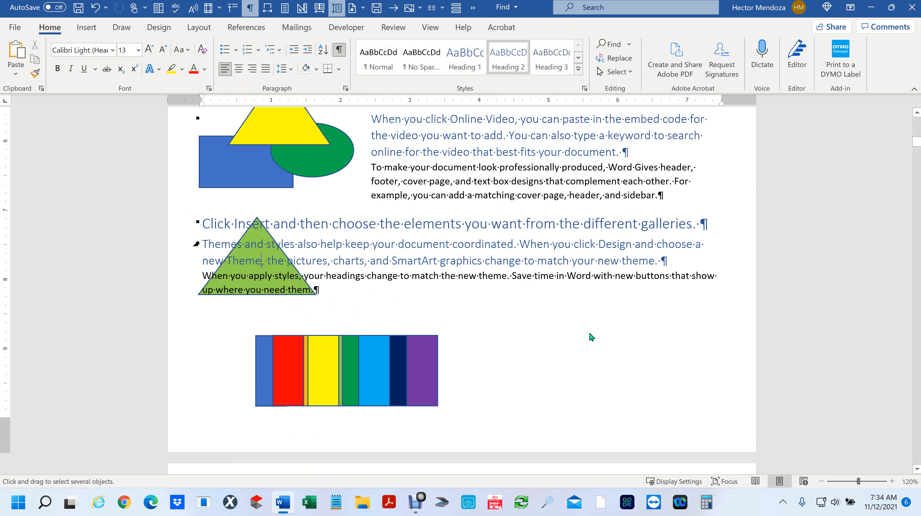
click(271, 259)
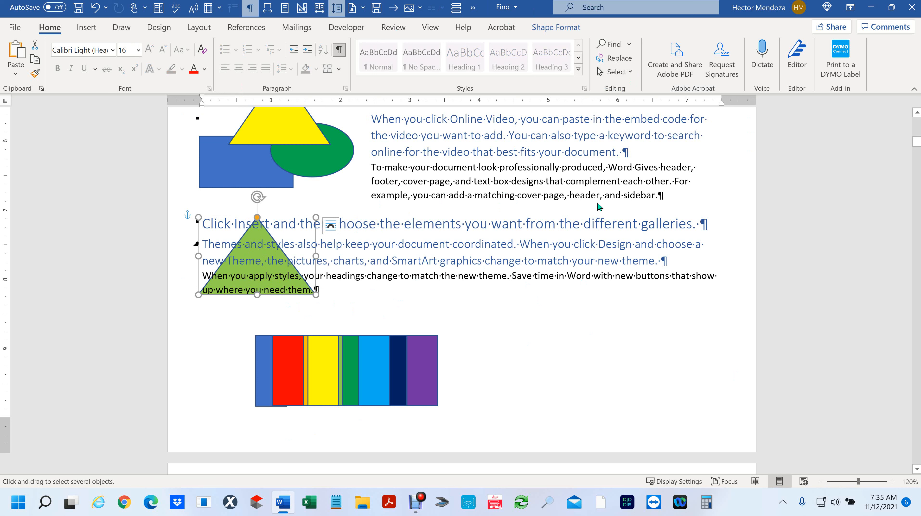
Deselect the triangle, leave the Select Objects mode, and select the text from "search online" through "professionally produced" on page 2
click(526, 186)
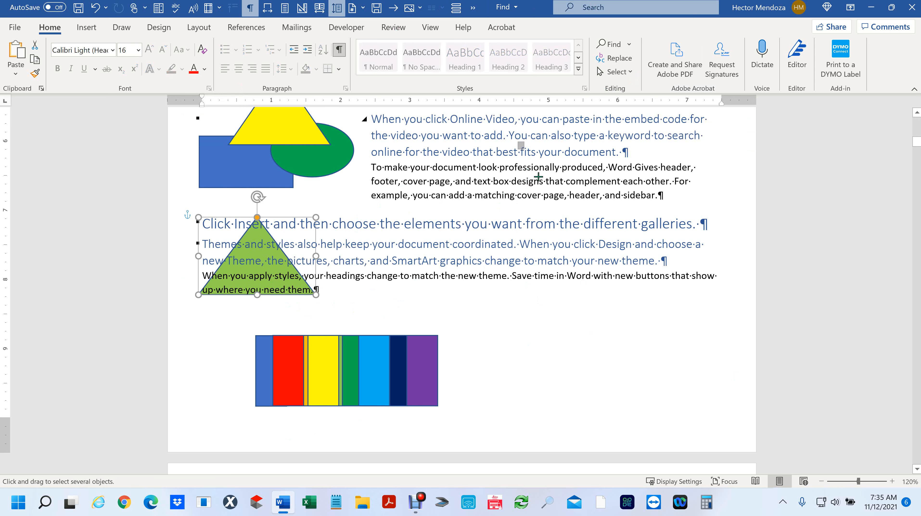
click(554, 199)
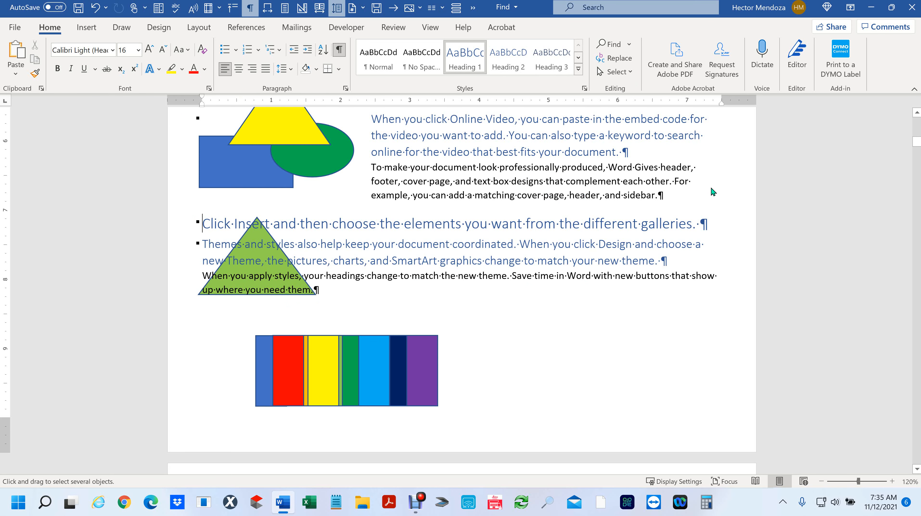
scroll(624, 154, up, 5)
scroll(520, 179, down, 3)
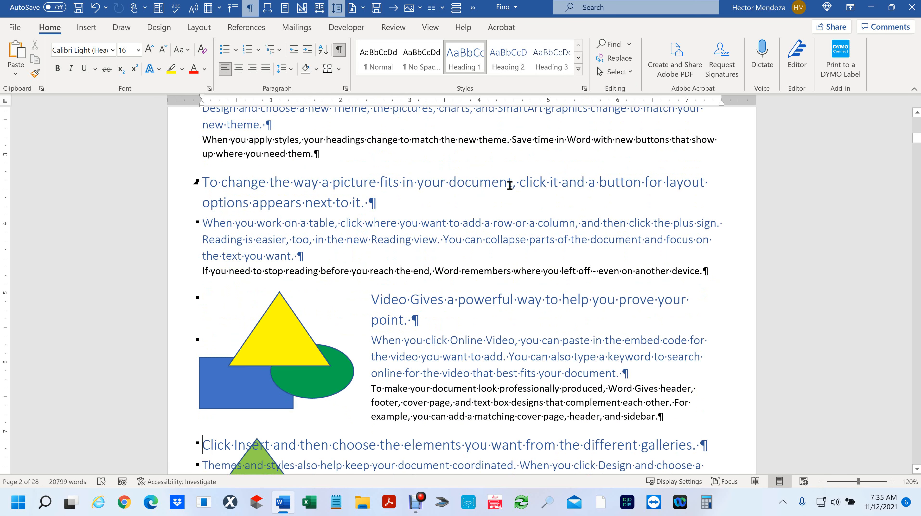
ctrl+scroll(510, 185, down, 5)
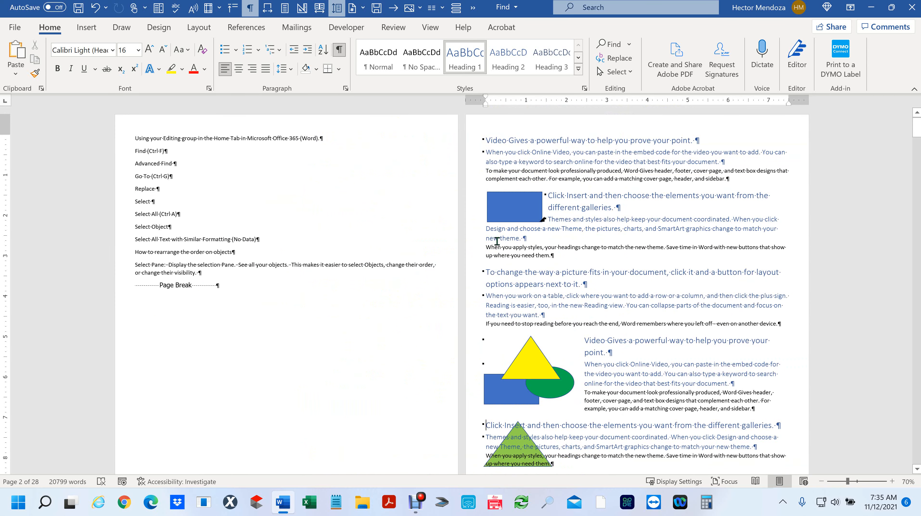
drag(554, 162, 622, 173)
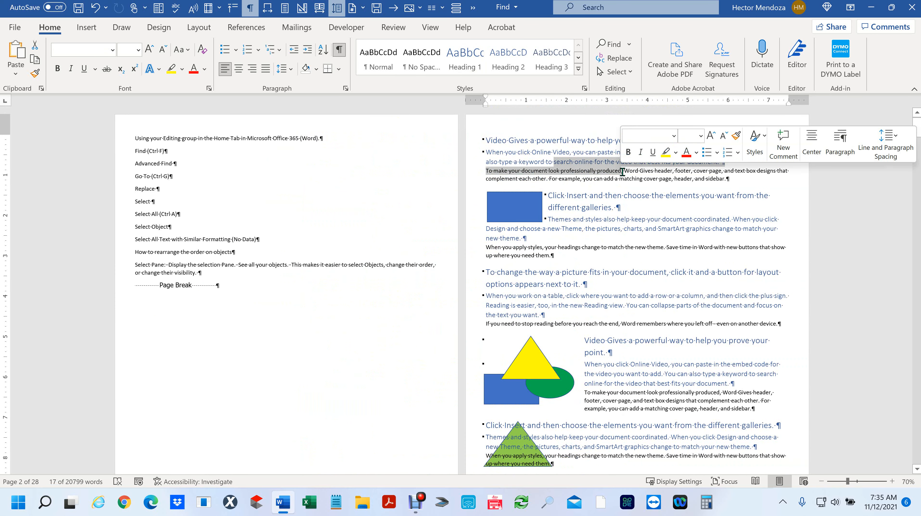
Try to select the green triangle on page 2 with the text cursor at several spots in the overlapping paragraphs
scroll(560, 378, down, 3)
ctrl+scroll(561, 377, up, 6)
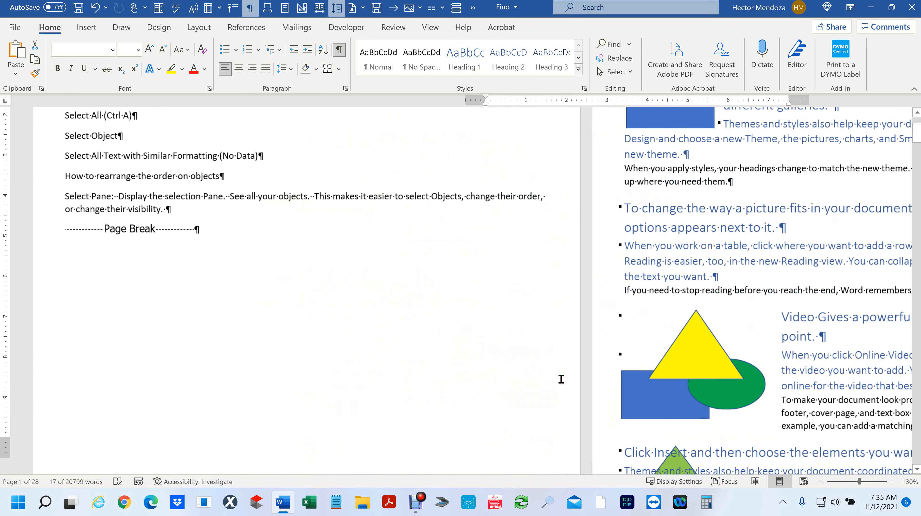
scroll(525, 329, down, 15)
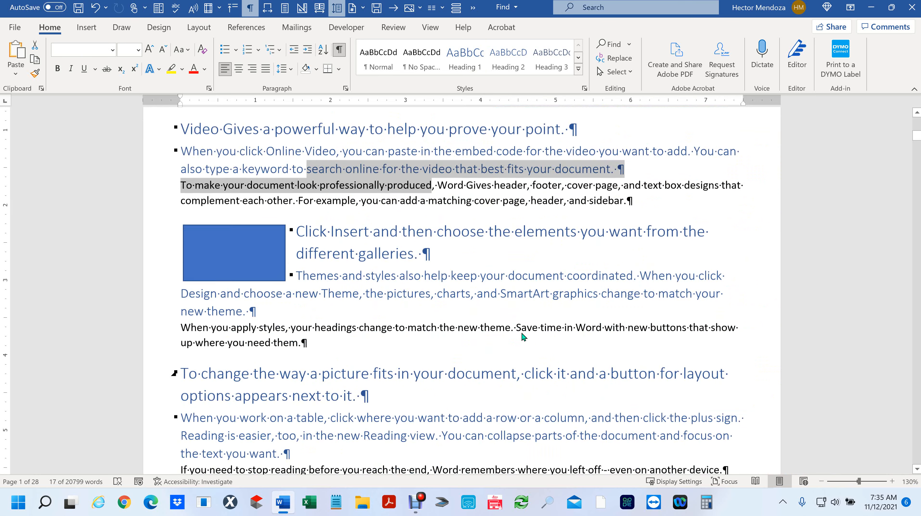
scroll(523, 336, down, 5)
click(244, 338)
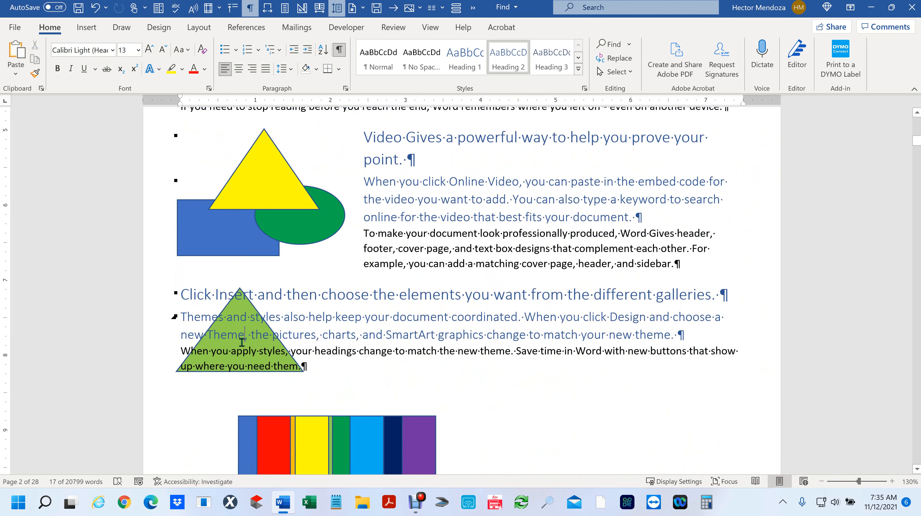
click(254, 368)
click(243, 326)
click(255, 304)
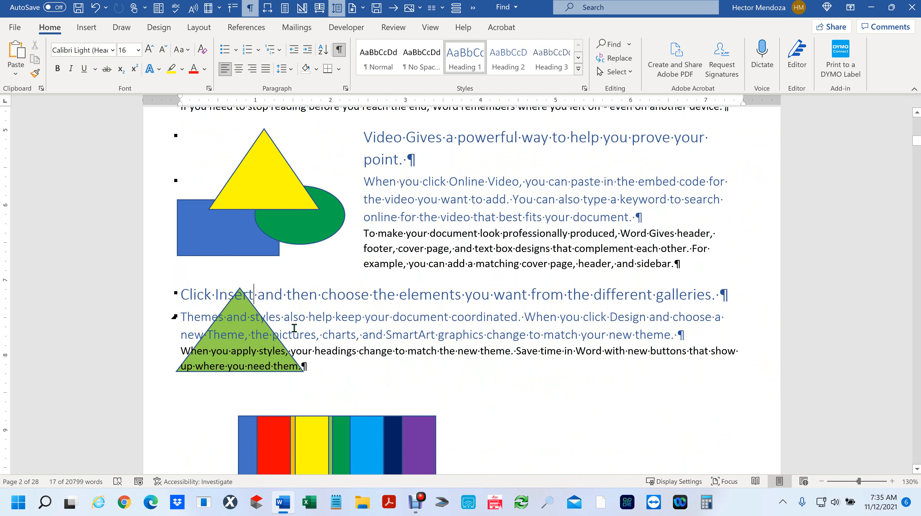
click(328, 335)
click(225, 353)
click(207, 336)
click(315, 322)
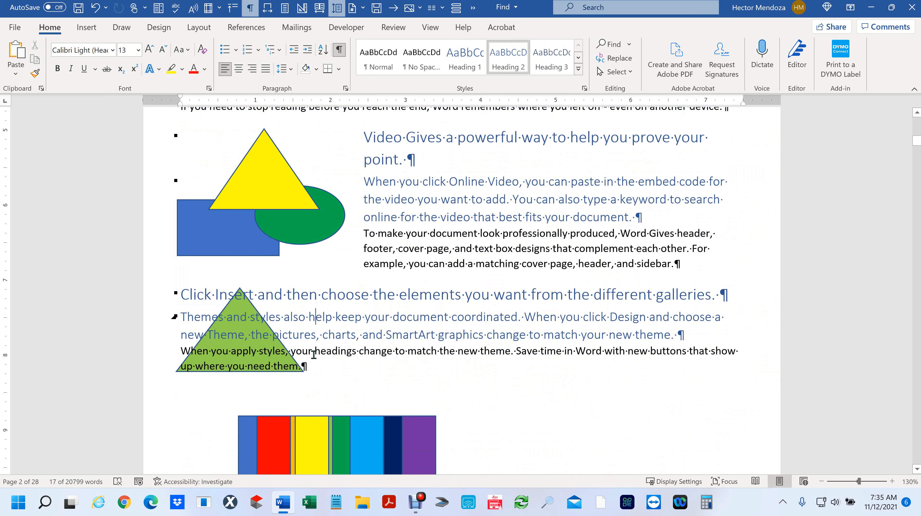
click(313, 354)
click(247, 350)
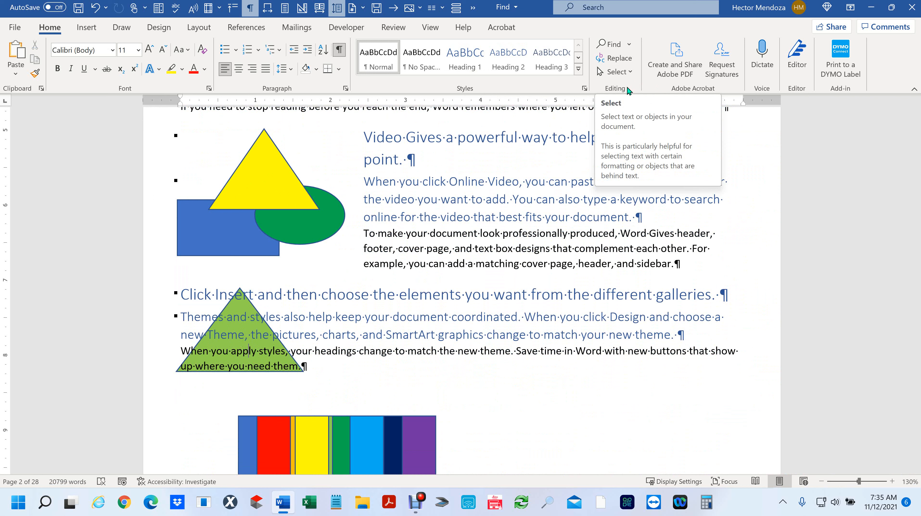
Reactivate the Select Objects mode and select the green triangle lying behind the page 2 paragraphs
click(625, 74)
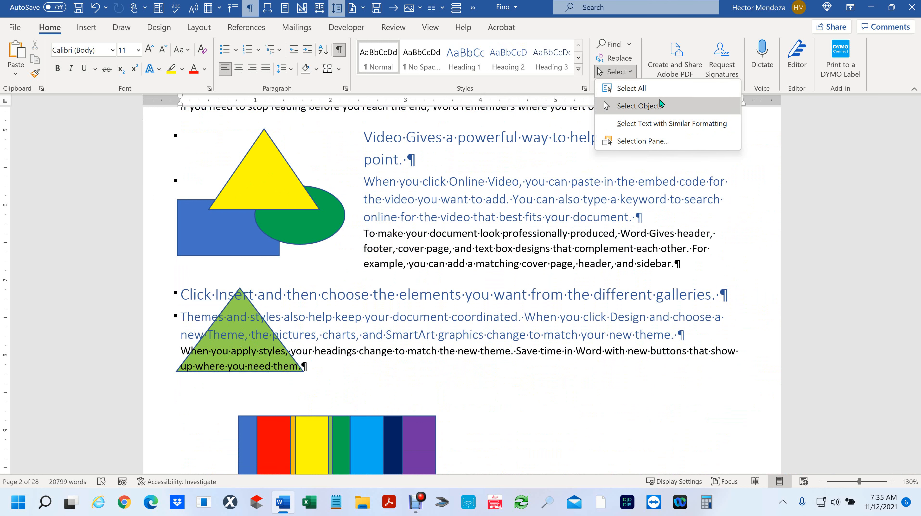
click(660, 101)
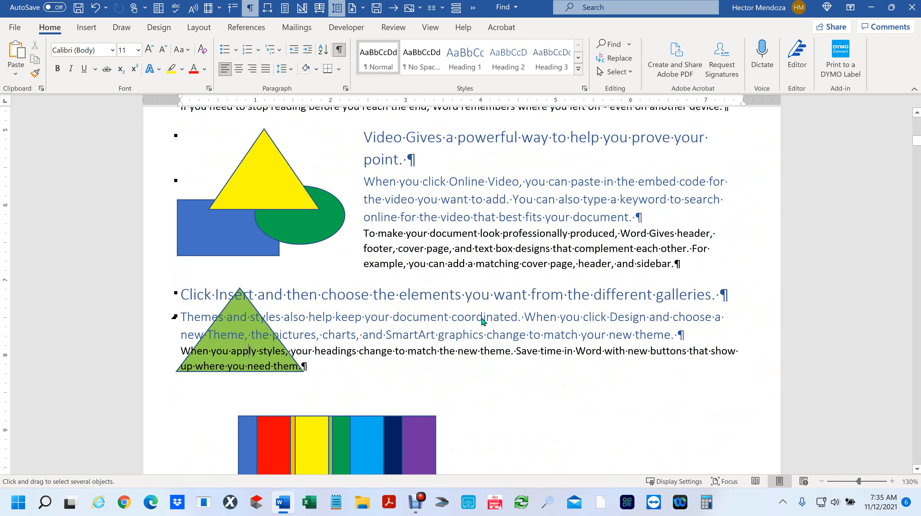
click(236, 339)
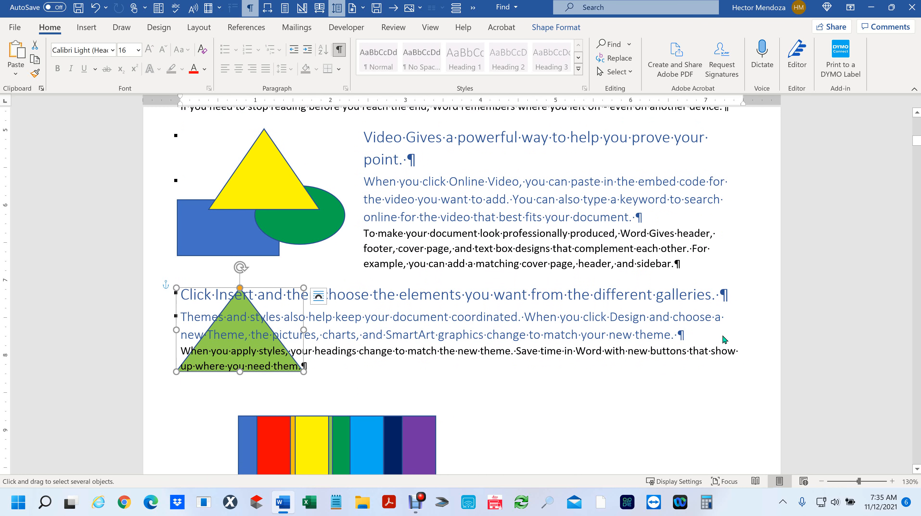
scroll(373, 411, down, 3)
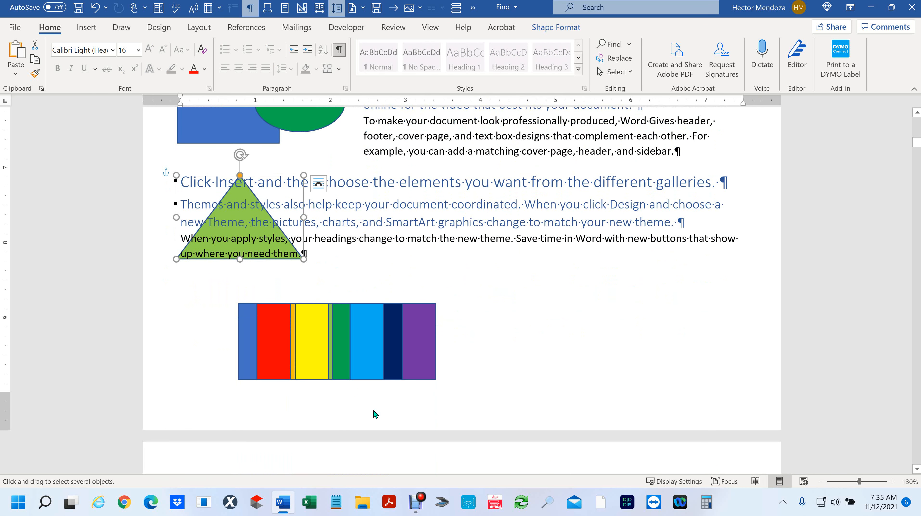
scroll(374, 411, up, 3)
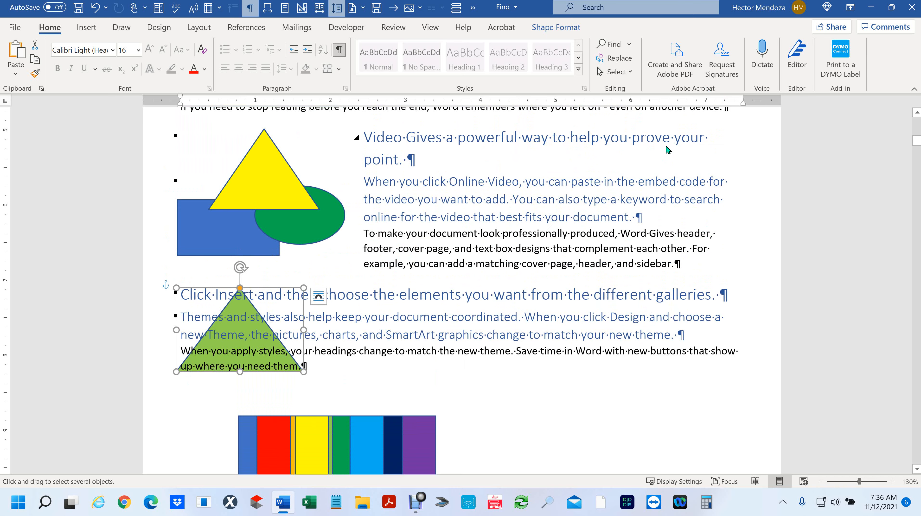
Turn off the Select Objects mode to return to the normal text cursor
scroll(667, 149, down, 5)
ctrl+scroll(666, 147, down, 8)
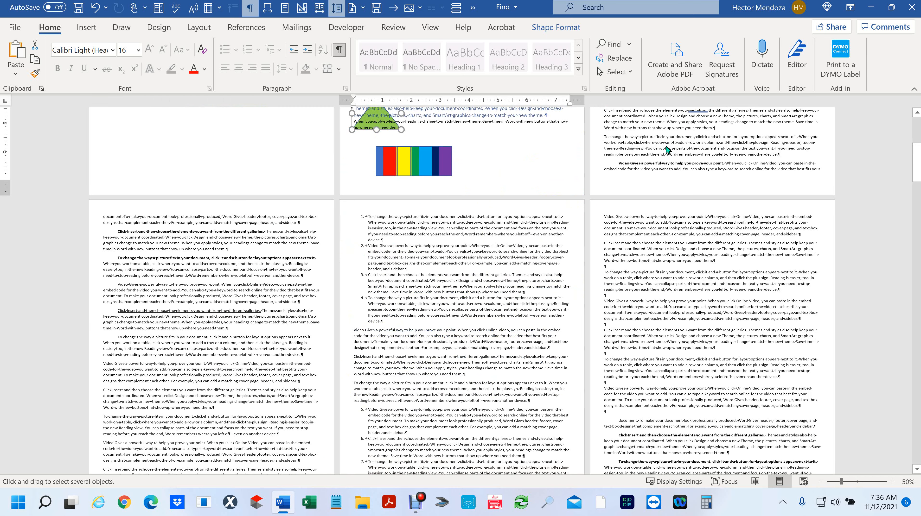
scroll(666, 146, down, 1)
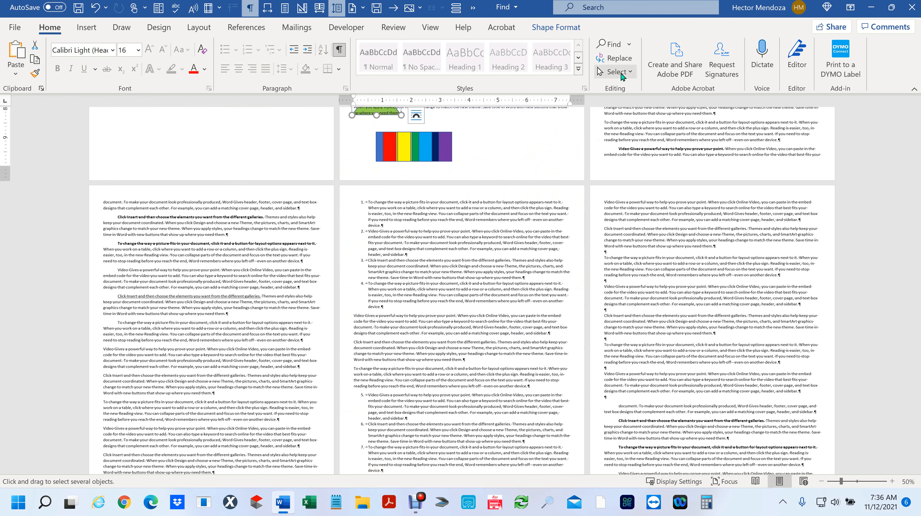
click(621, 74)
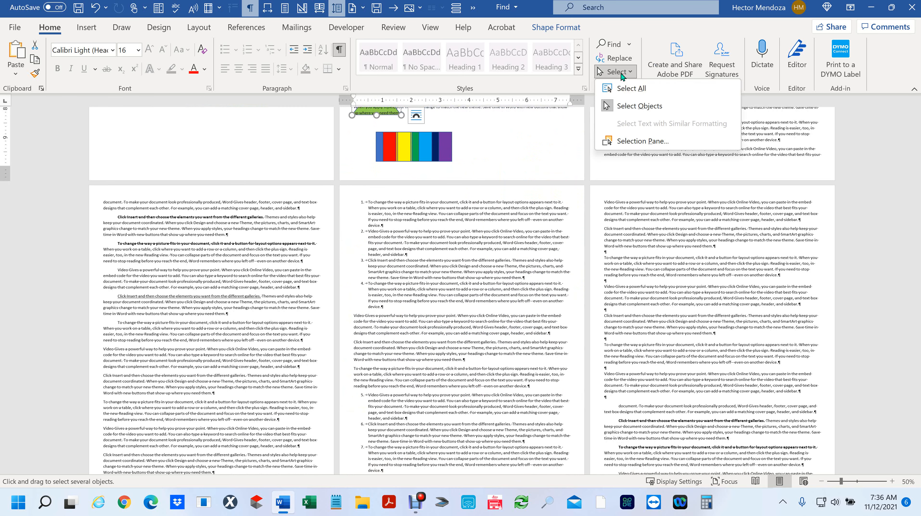
click(626, 106)
scroll(532, 194, up, 5)
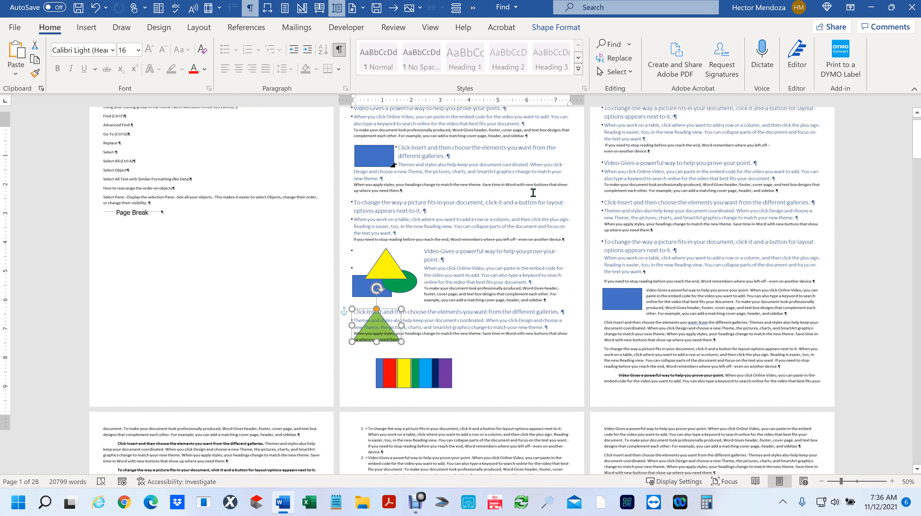
scroll(533, 194, down, 6)
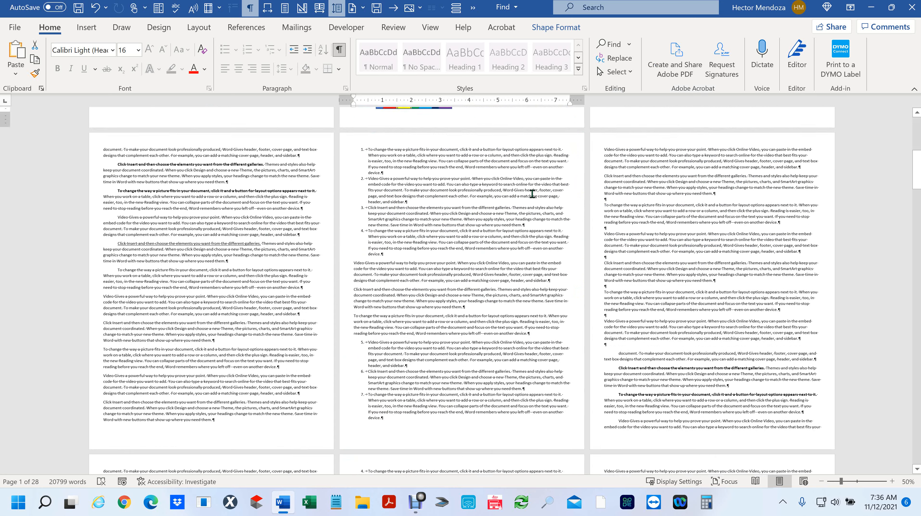
scroll(533, 194, down, 10)
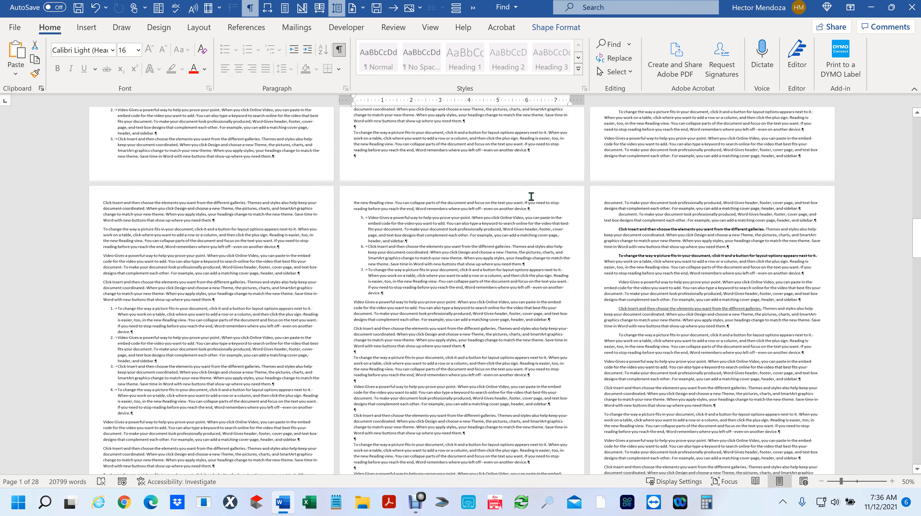
Return to the shapes on page 2 and open the Selection pane
scroll(531, 196, down, 10)
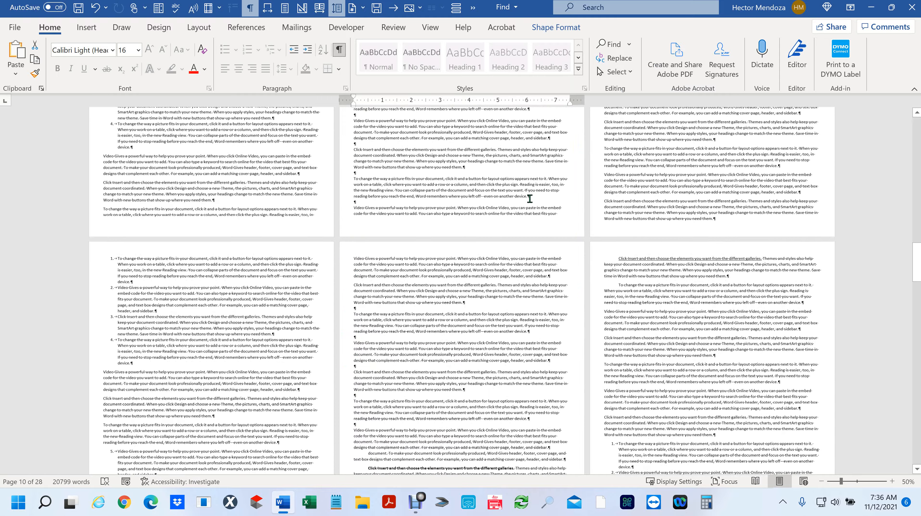
scroll(530, 198, down, 10)
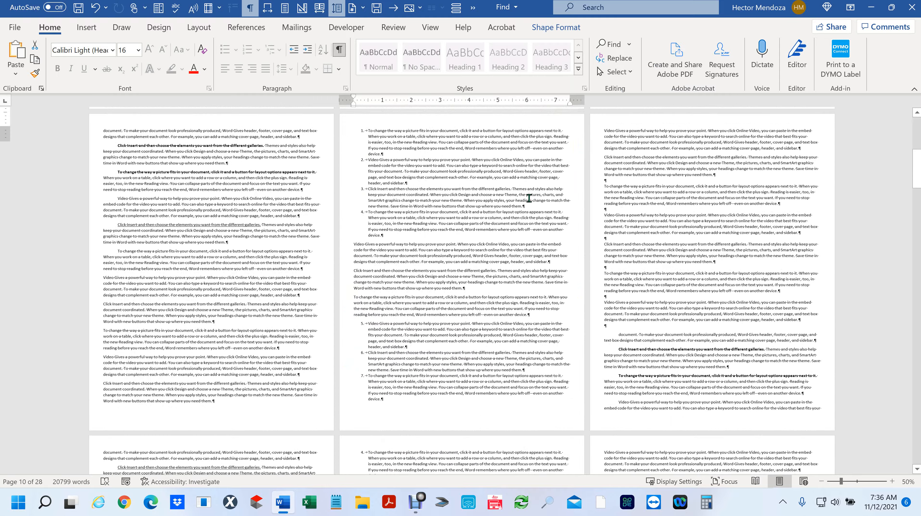
scroll(529, 198, down, 5)
scroll(528, 198, up, 2)
click(628, 74)
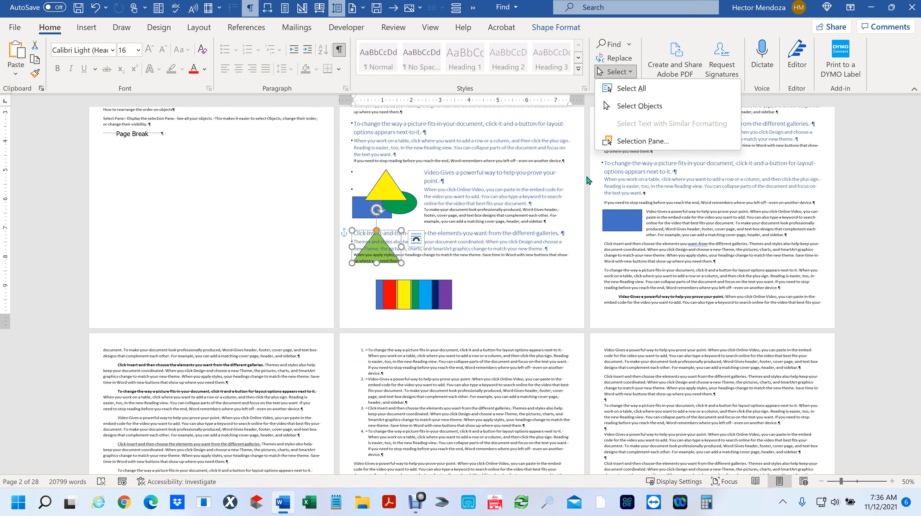
click(629, 141)
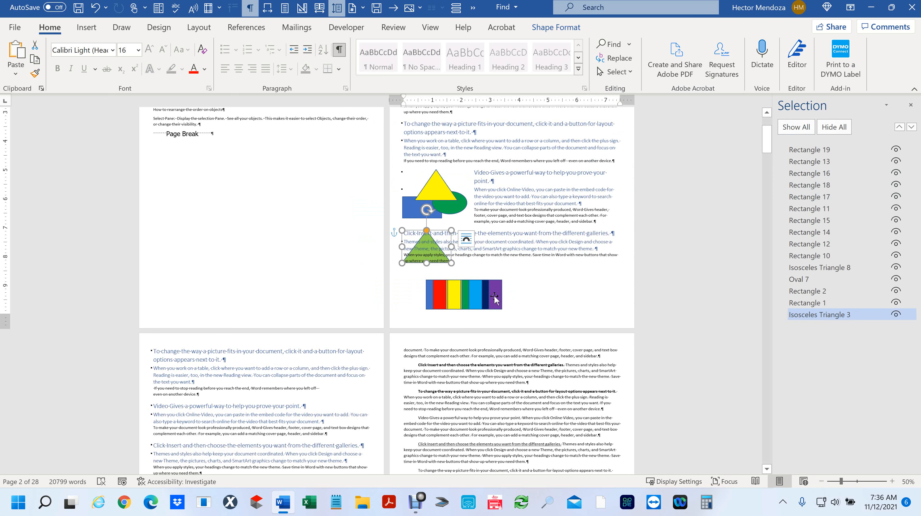
Clear the current shape selection, then select the blue rectangle beside the oval and the yellow triangle one after the other
click(535, 296)
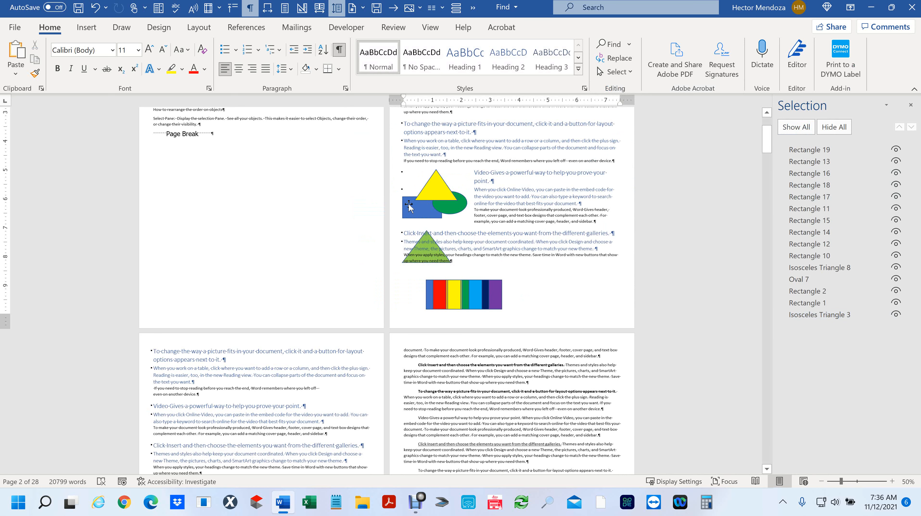
click(425, 207)
scroll(425, 207, up, 16)
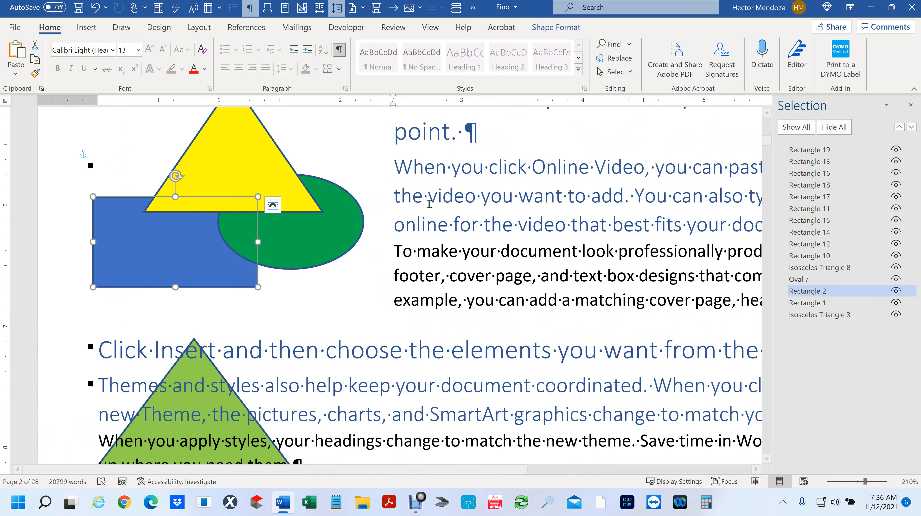
click(254, 152)
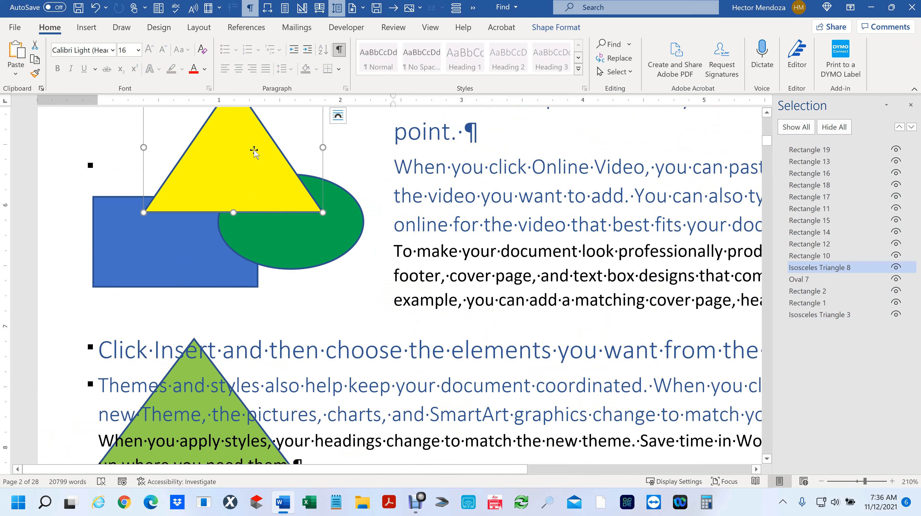
Select the green oval on page 2 and open its Bring to Front options
click(313, 251)
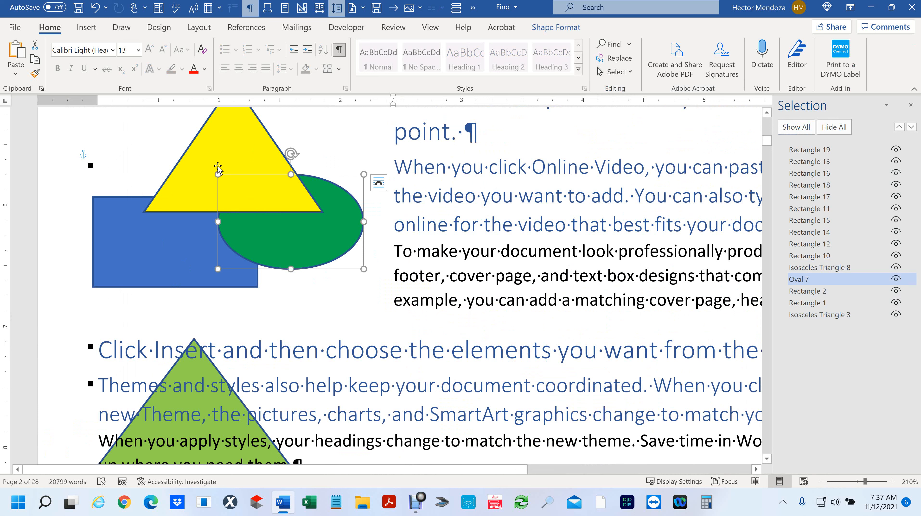
right_click(299, 245)
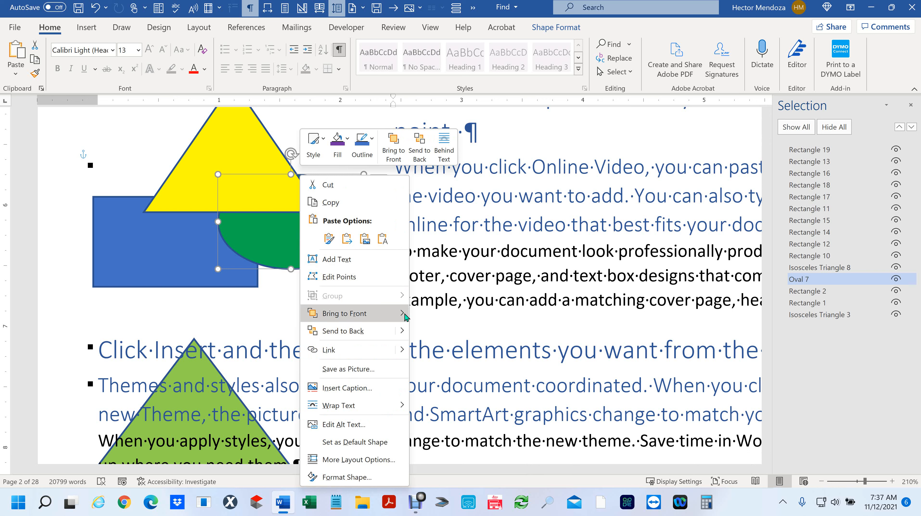
mouse_move(405, 316)
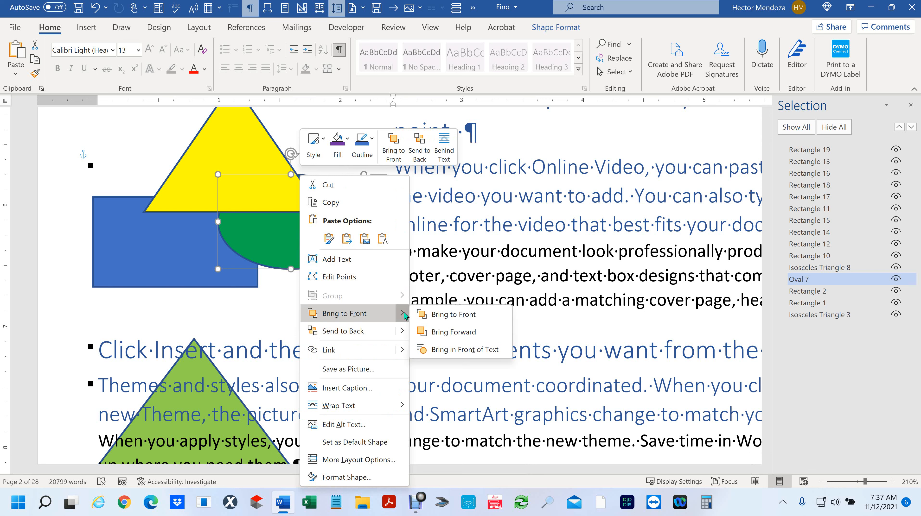
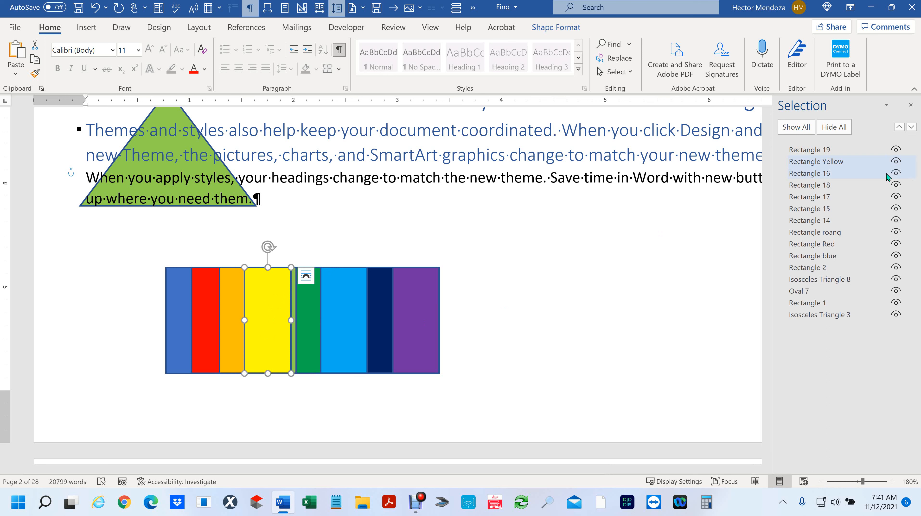
Move Rectangle Yellow directly above Rectangle roang in the stacking order, and rename Rectangle roang as Rectangle orange
drag(838, 162, 833, 234)
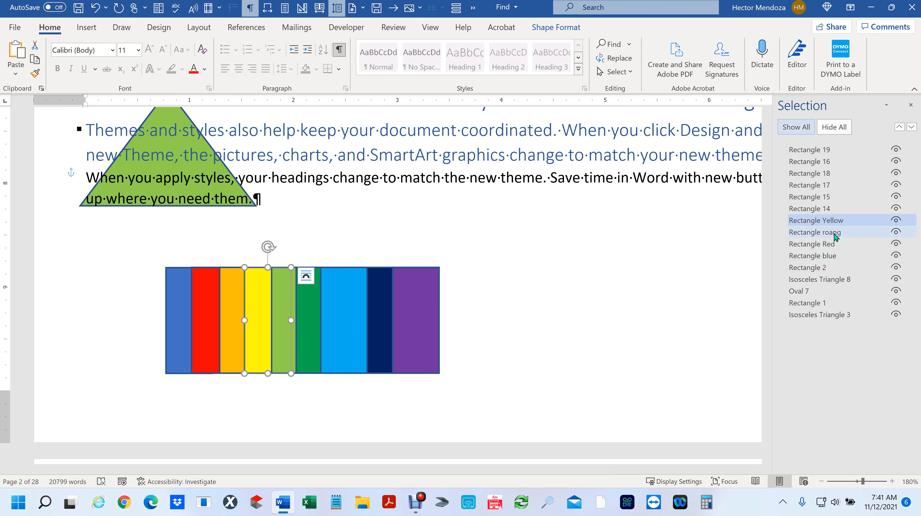
click(833, 234)
click(834, 234)
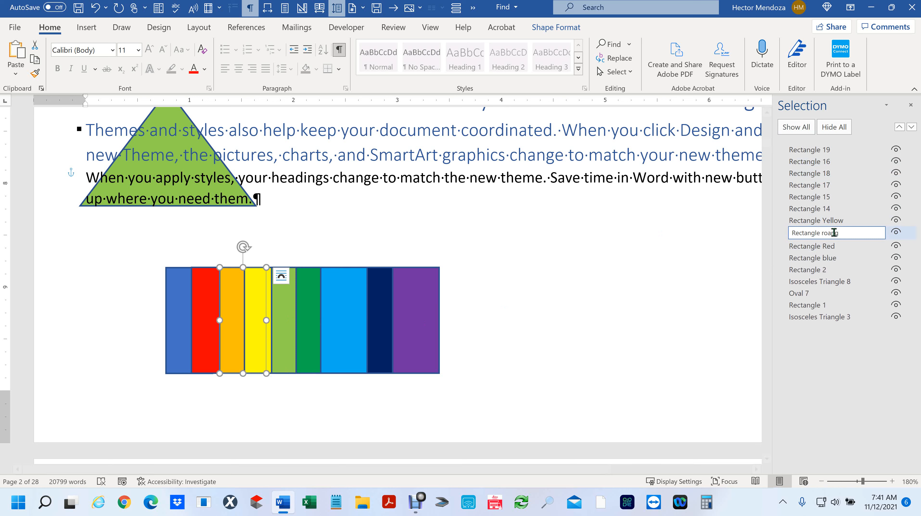
double_click(822, 233)
text(orange)
key(Return)
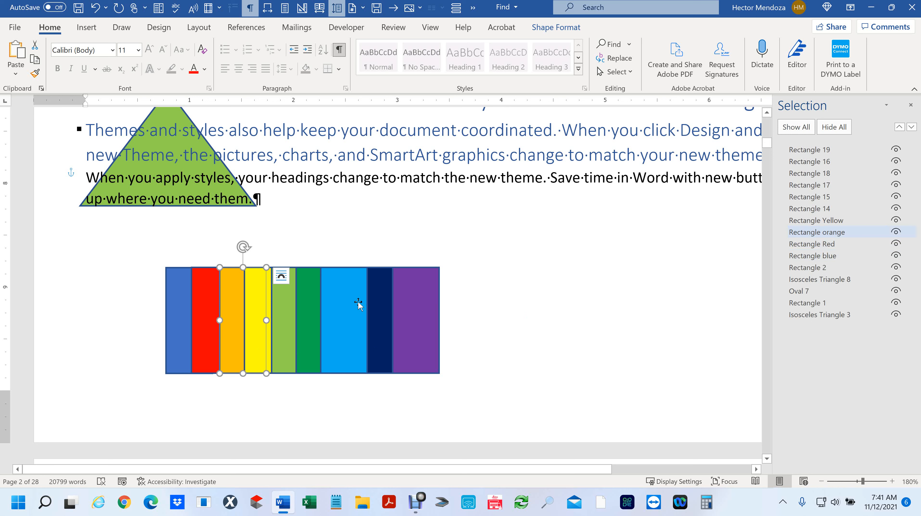
Select the light blue rectangle in the color strip and rename it as Rectangle light blue
click(346, 306)
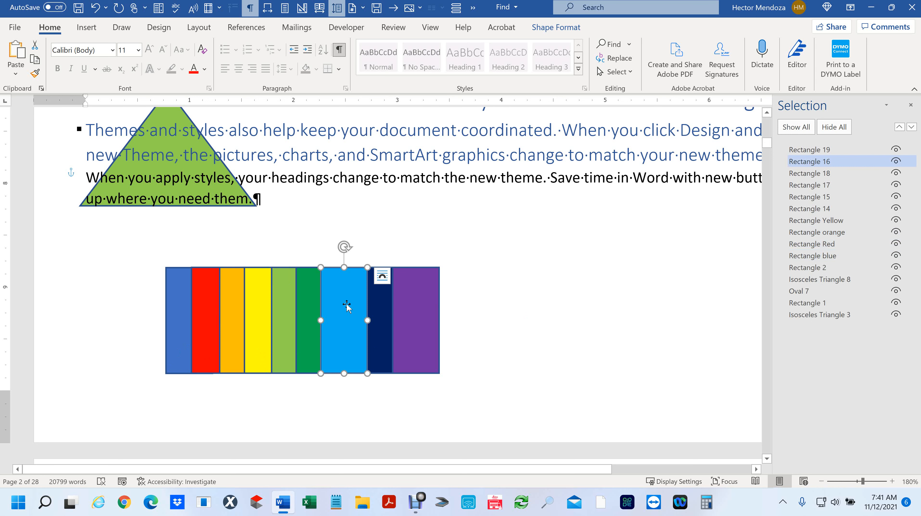
click(831, 161)
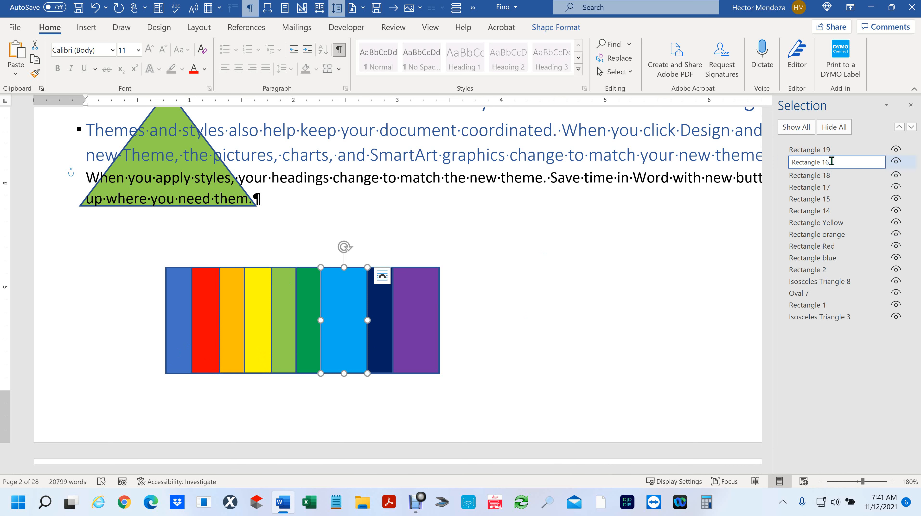
key(BackSpace)
key(BackSpace)
text(light blue)
key(Return)
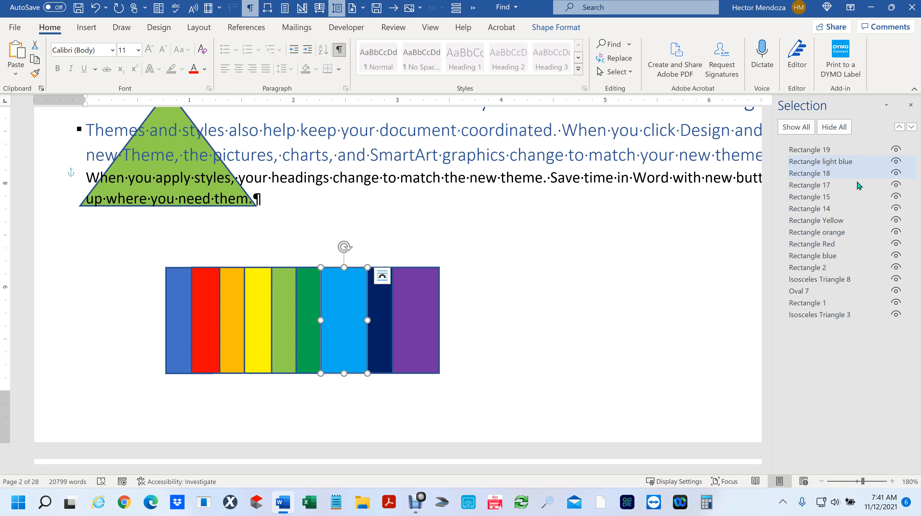
Move Rectangle light blue down the stacking order to between Rectangle 17 and Rectangle 15, and deselect it
click(855, 163)
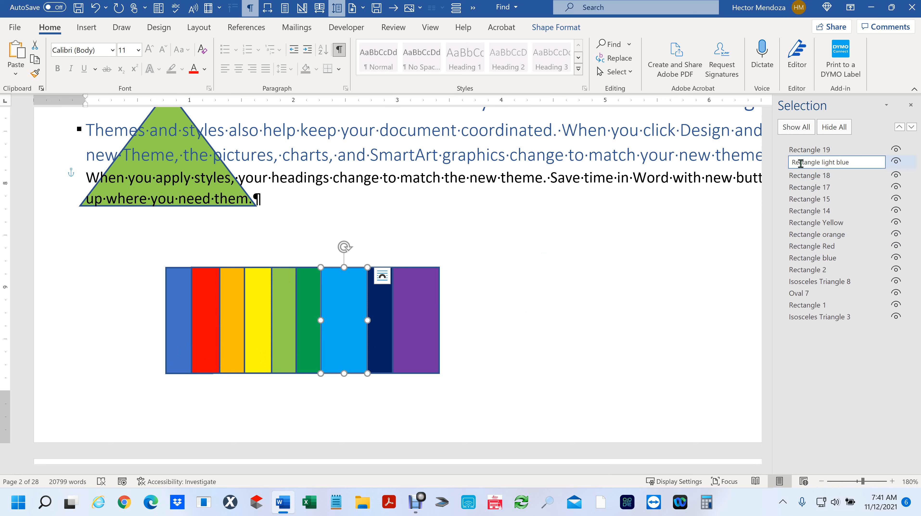
click(864, 202)
drag(818, 163, 826, 220)
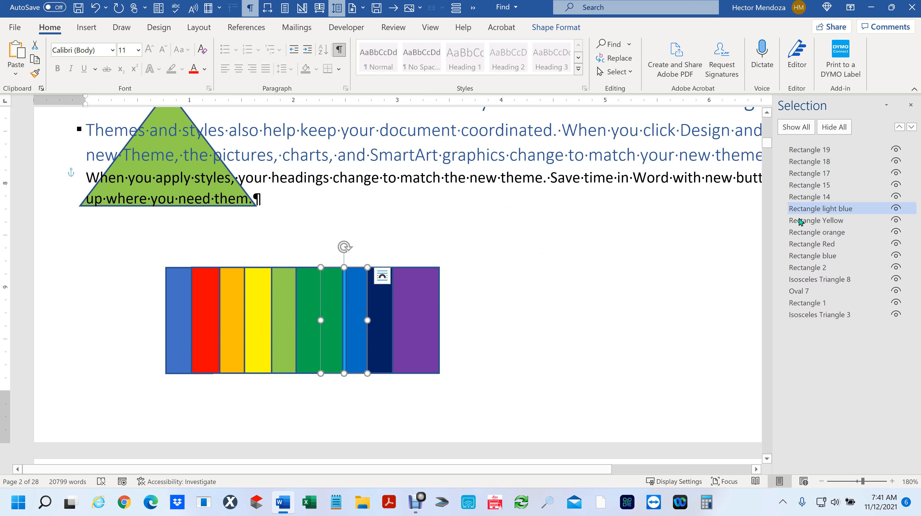
drag(821, 210, 826, 185)
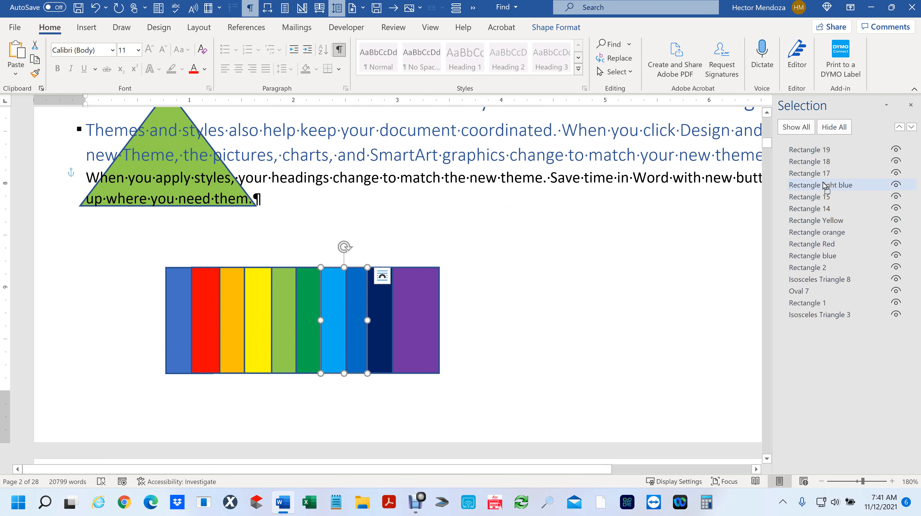
click(544, 223)
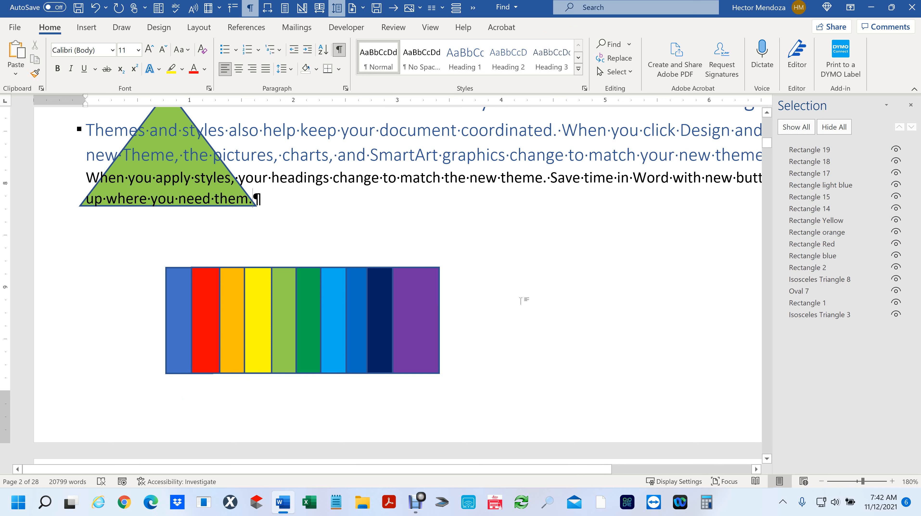
Close the Selection pane
scroll(521, 300, down, 7)
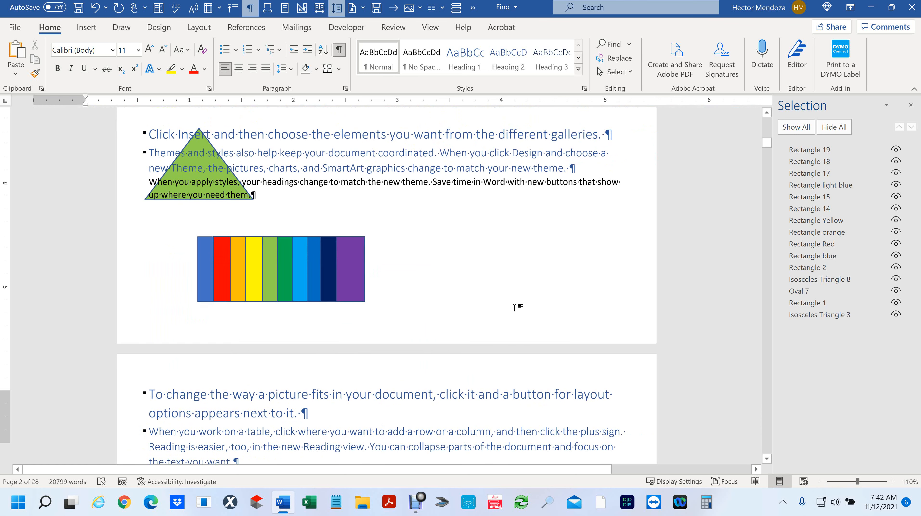
click(630, 72)
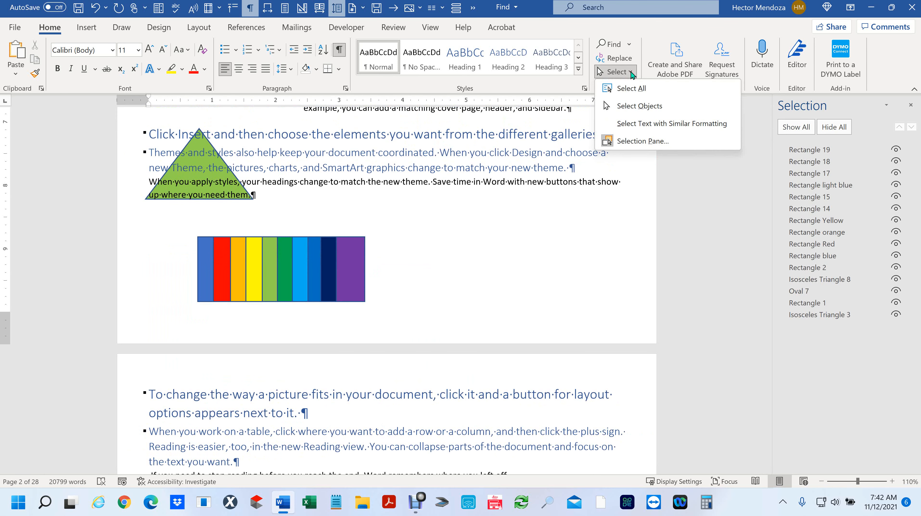
click(649, 141)
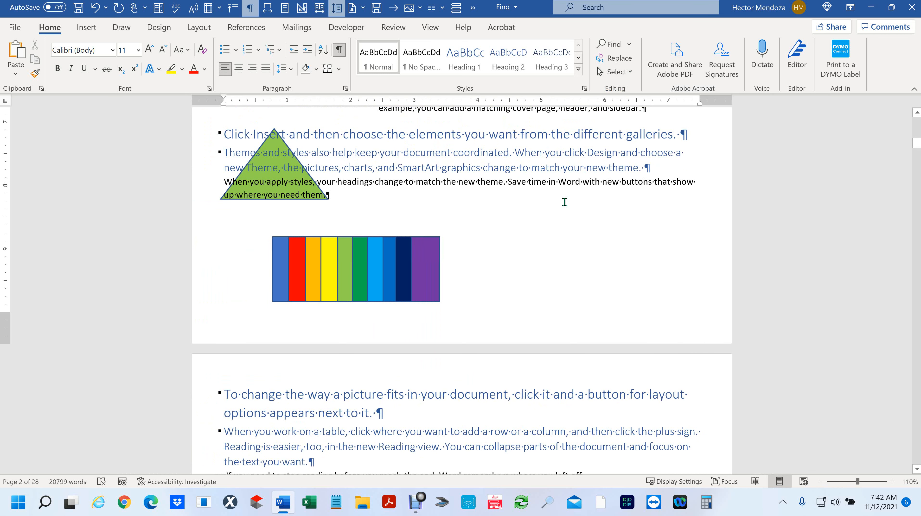
Select a few lines of the numbered list on page 11
scroll(565, 202, down, 2)
scroll(564, 202, down, 6)
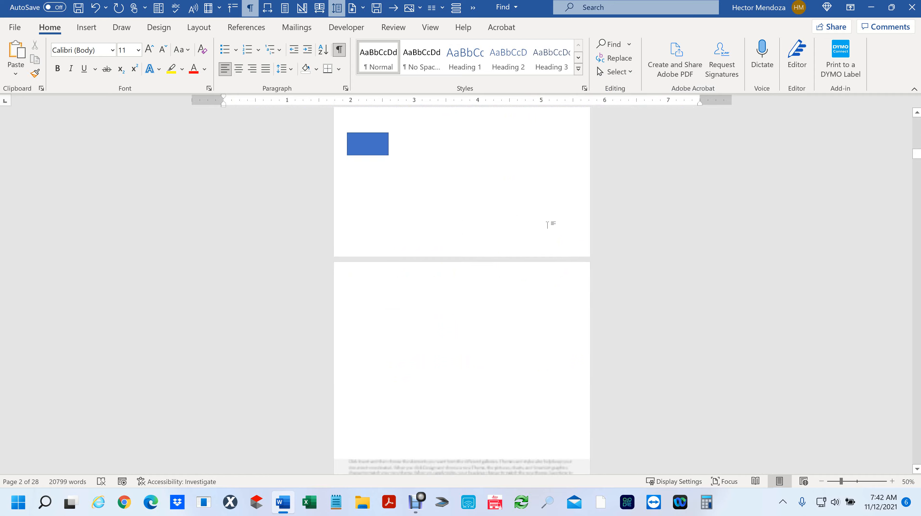
scroll(548, 225, down, 3)
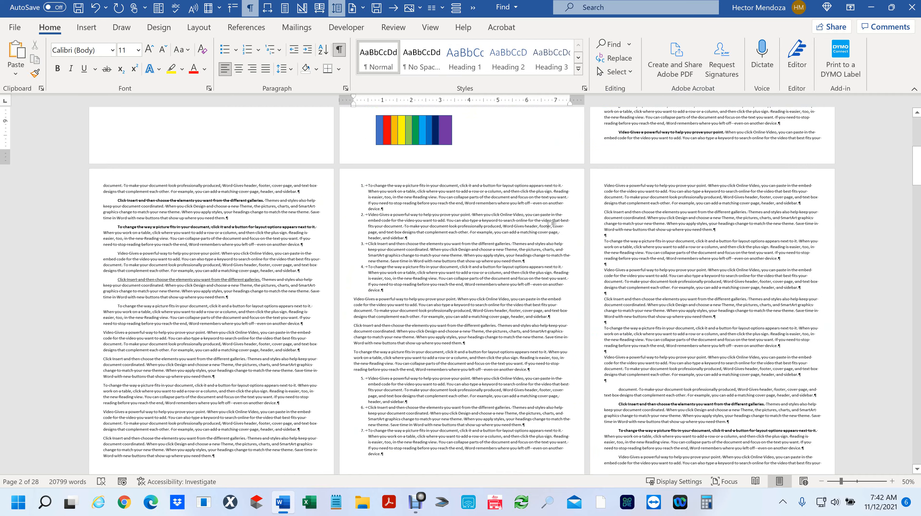
scroll(506, 260, up, 1)
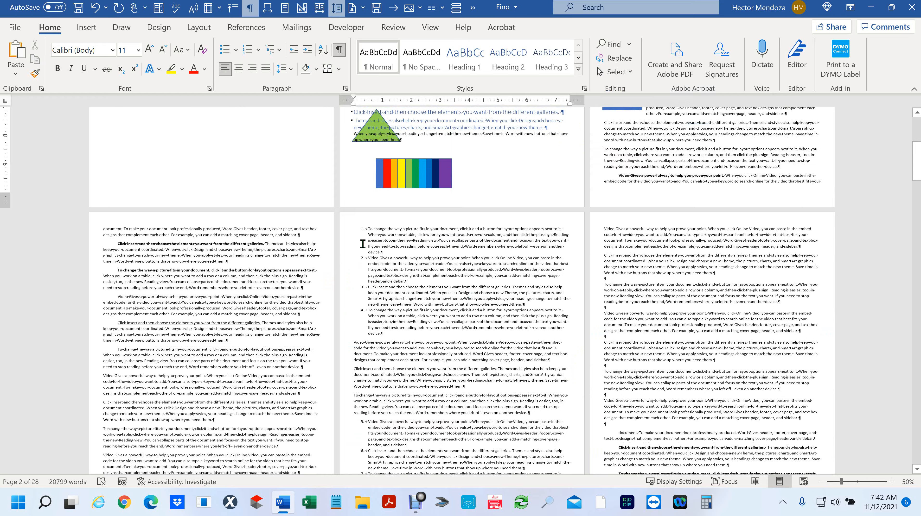
scroll(364, 244, up, 6)
scroll(373, 237, down, 5)
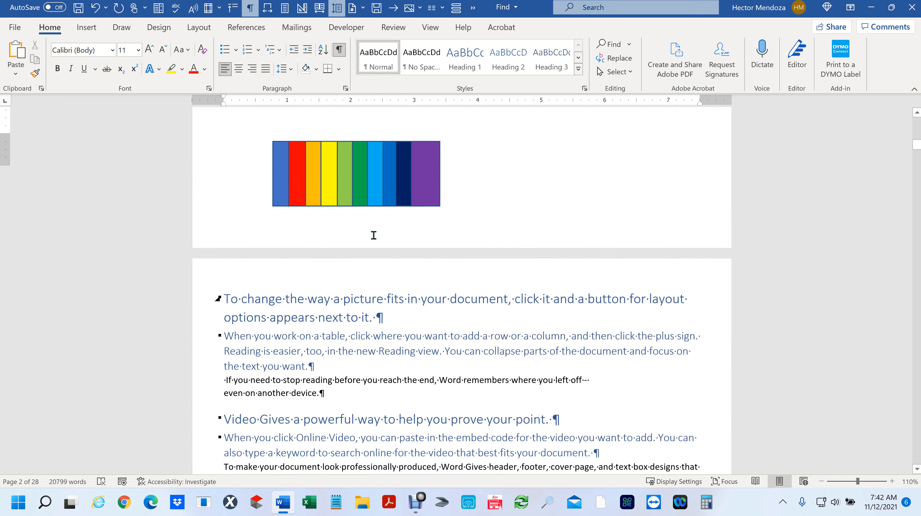
scroll(375, 239, down, 6)
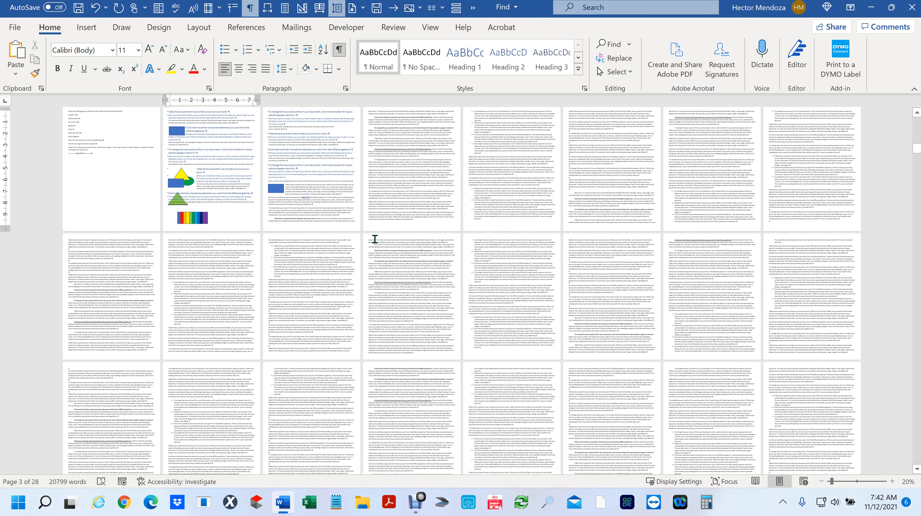
drag(275, 248, 309, 259)
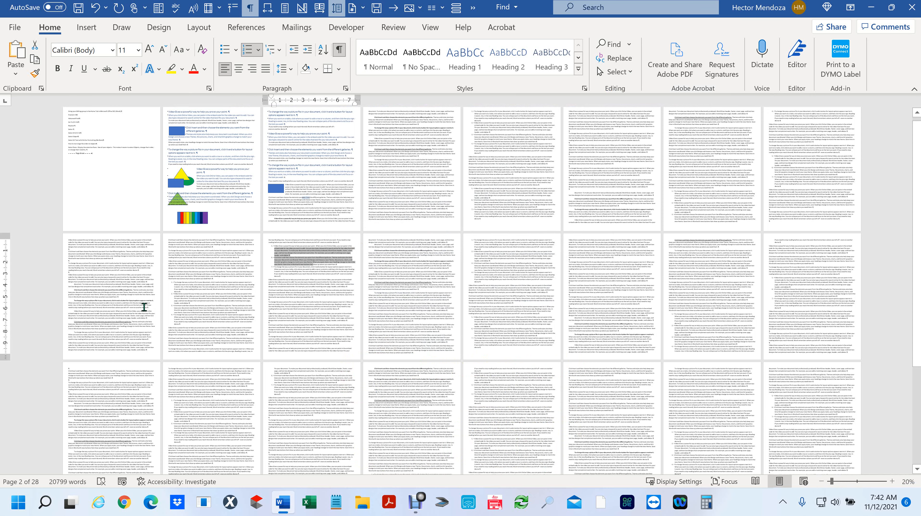
Select the entire first item of the numbered list on page 10
drag(180, 289, 195, 302)
scroll(209, 321, up, 7)
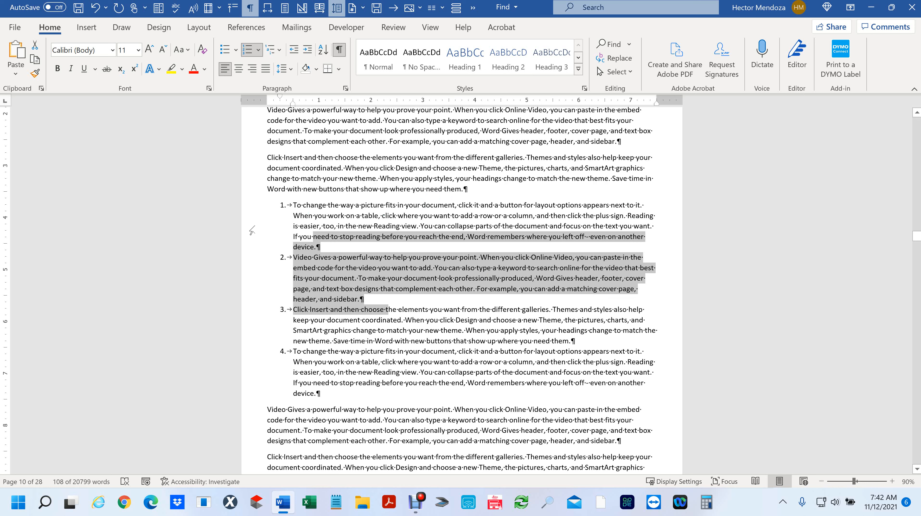
drag(277, 204, 390, 250)
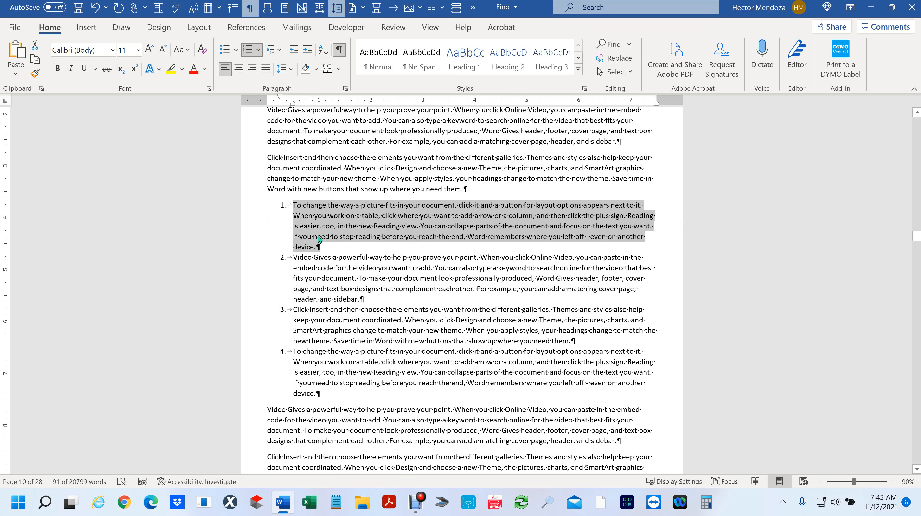
Reopen the Selection pane while the numbered item on page 10 stays selected
ctrl+scroll(318, 237, down, 8)
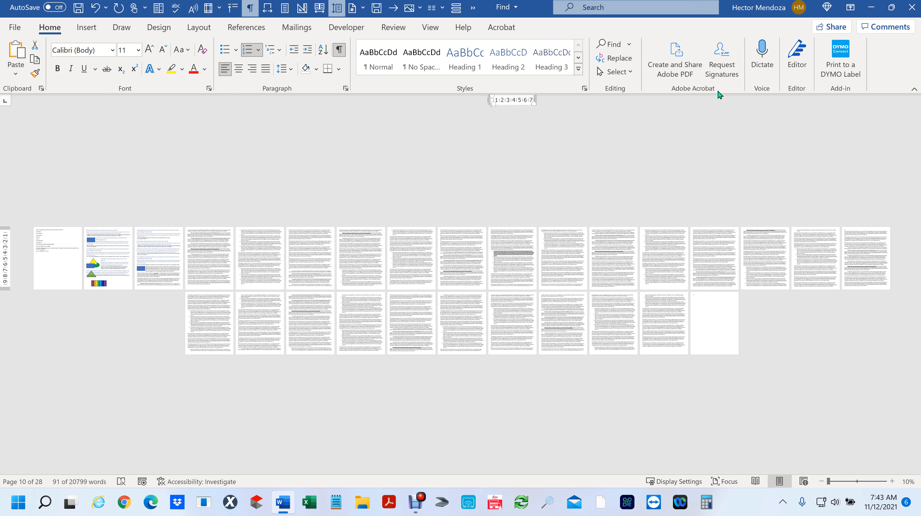
click(630, 73)
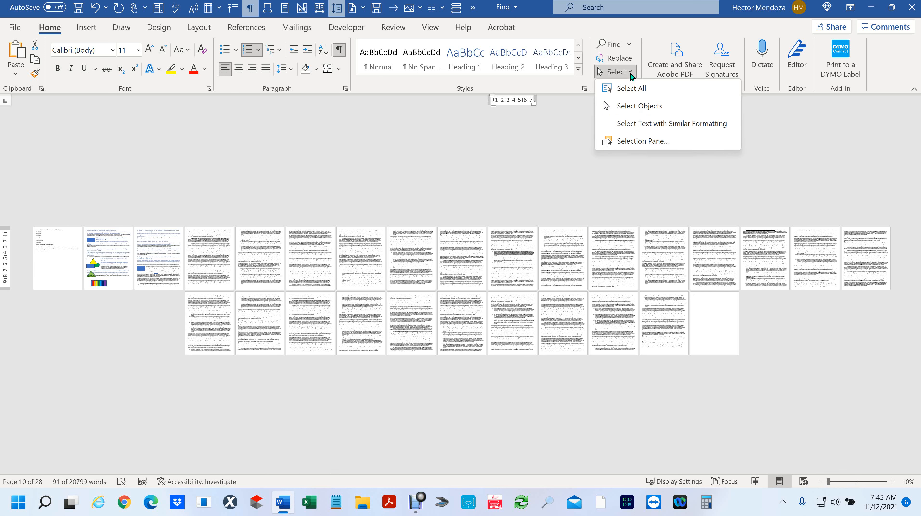
click(622, 143)
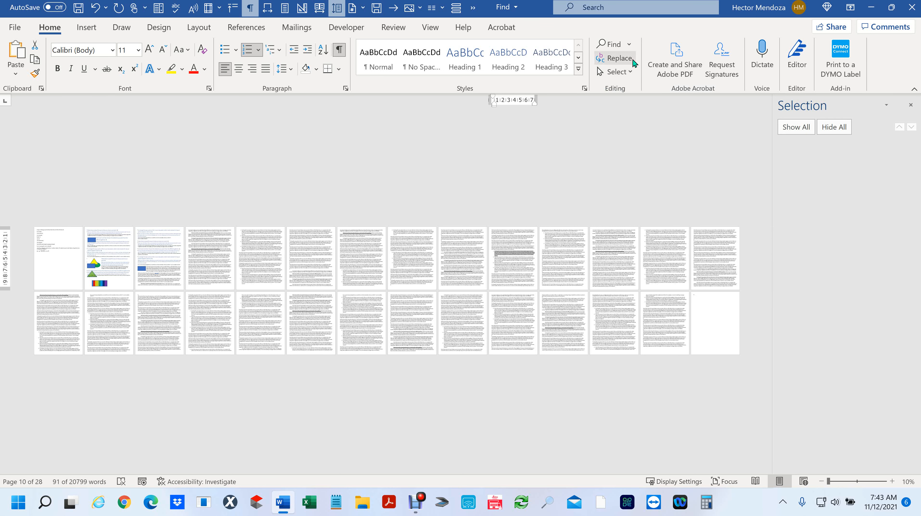
click(633, 73)
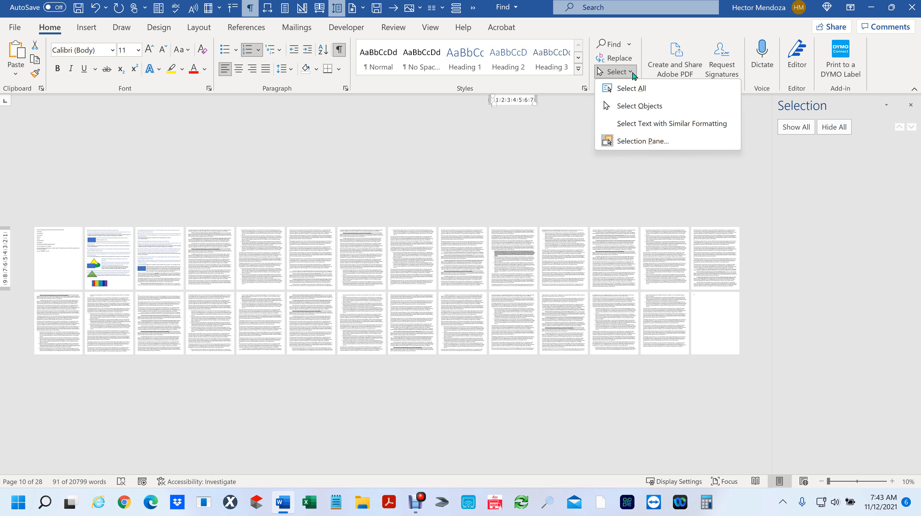
click(633, 72)
Look at the paragraph formatting criteria in Advanced Find with the search text cleared, and dismiss both dialogs without searching
click(629, 44)
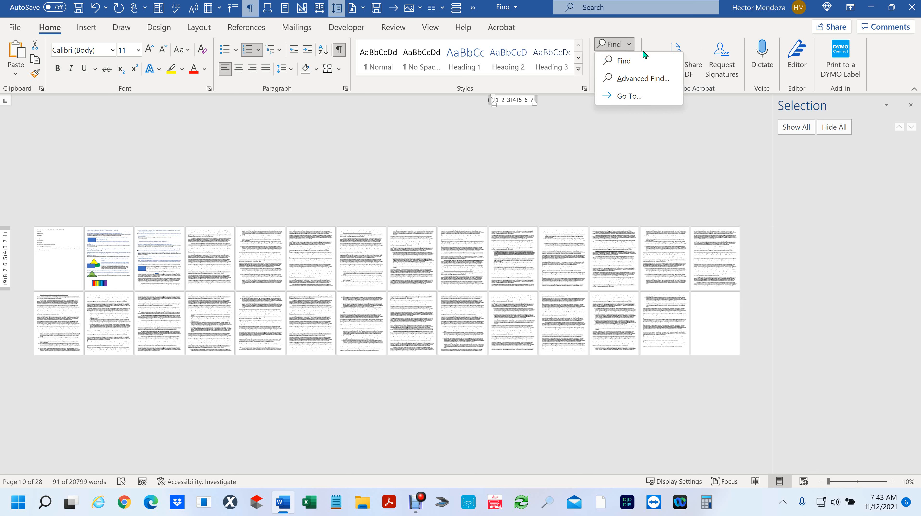
click(663, 83)
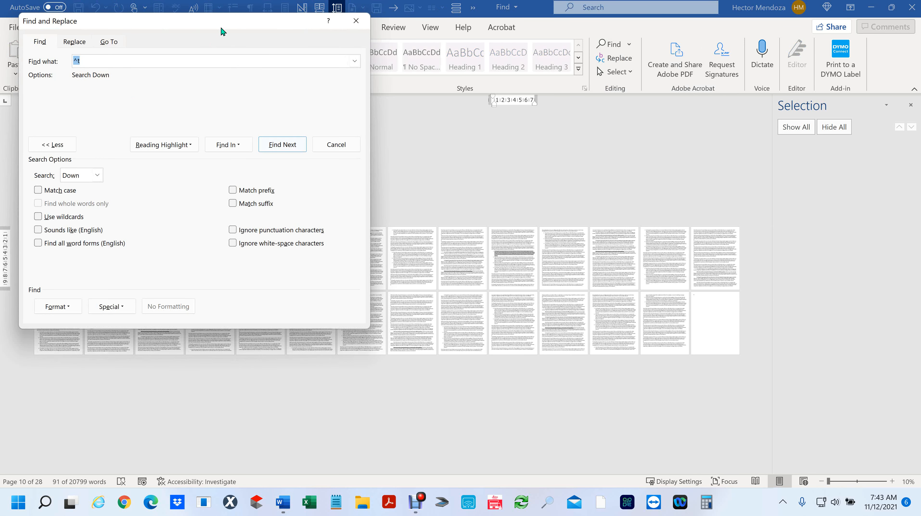
drag(222, 32, 665, 32)
key(BackSpace)
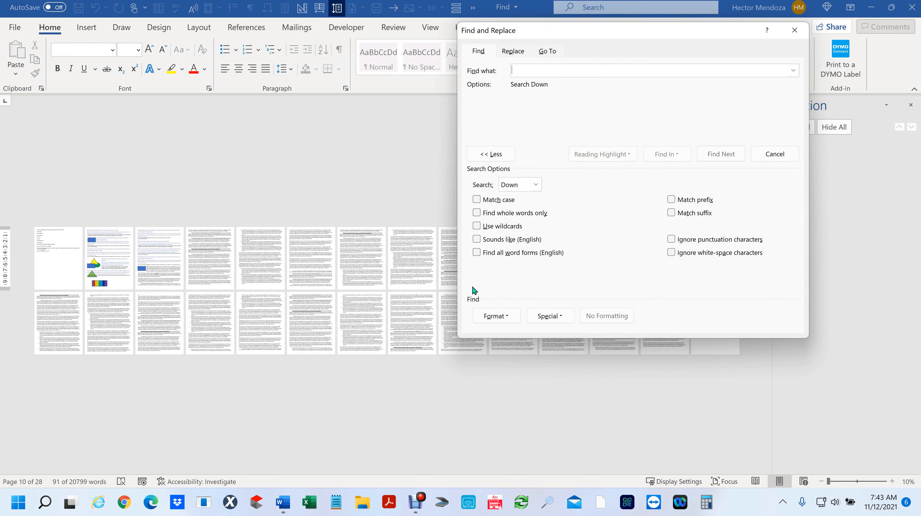
click(510, 320)
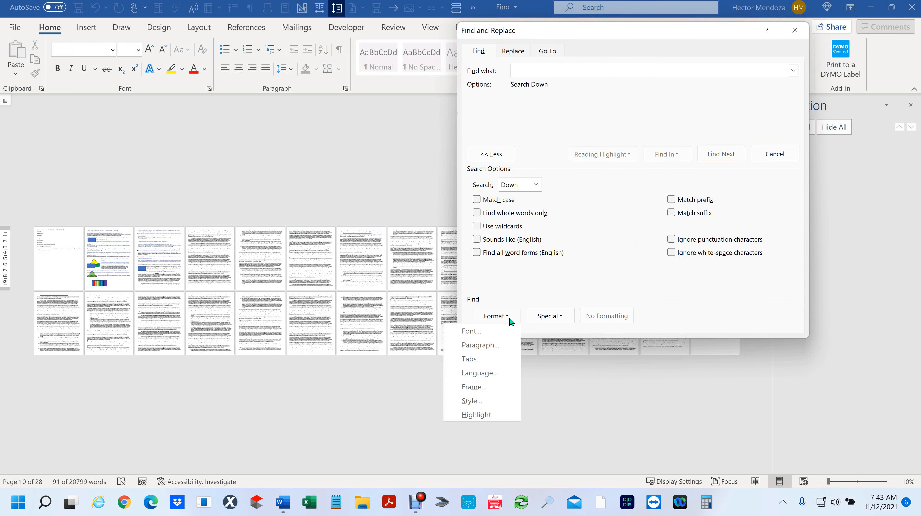
click(489, 348)
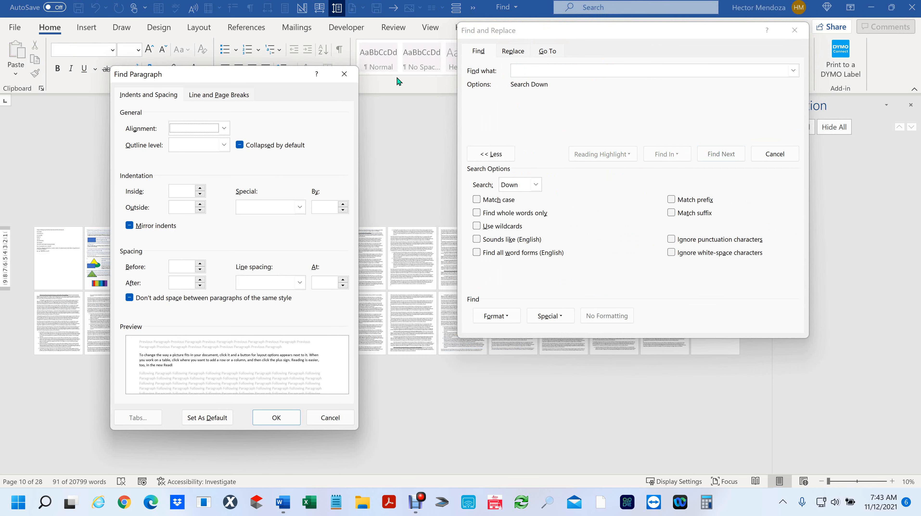
click(344, 74)
click(795, 30)
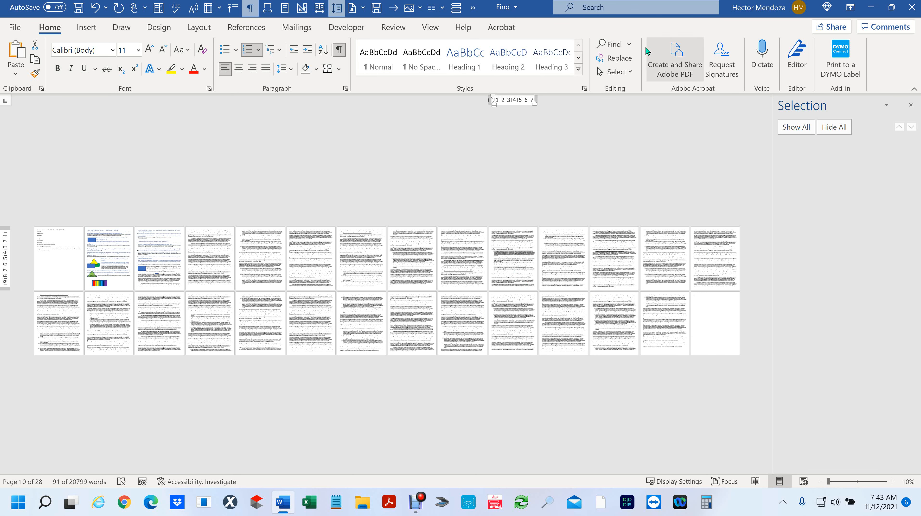
Search the document for the selected list text, bring up Advanced Find for it, and accept the paragraph format criteria left blank
key(ctrl+f)
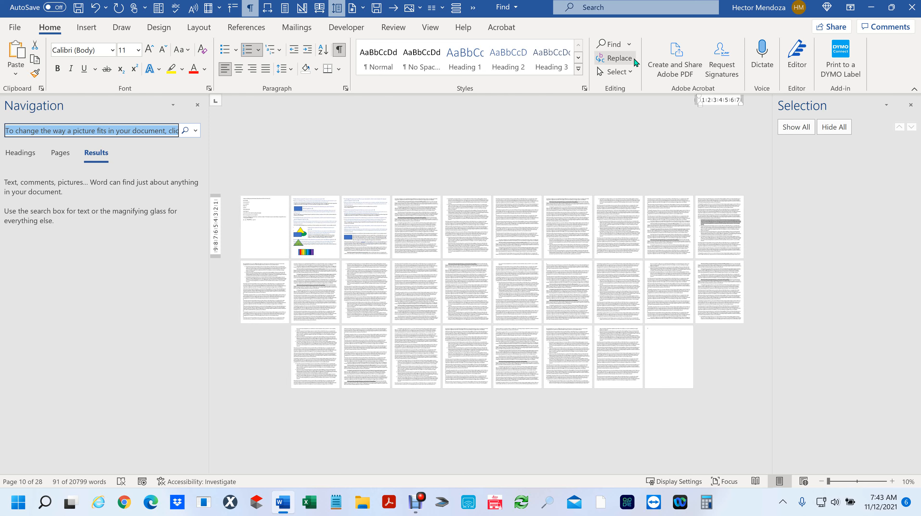
click(195, 131)
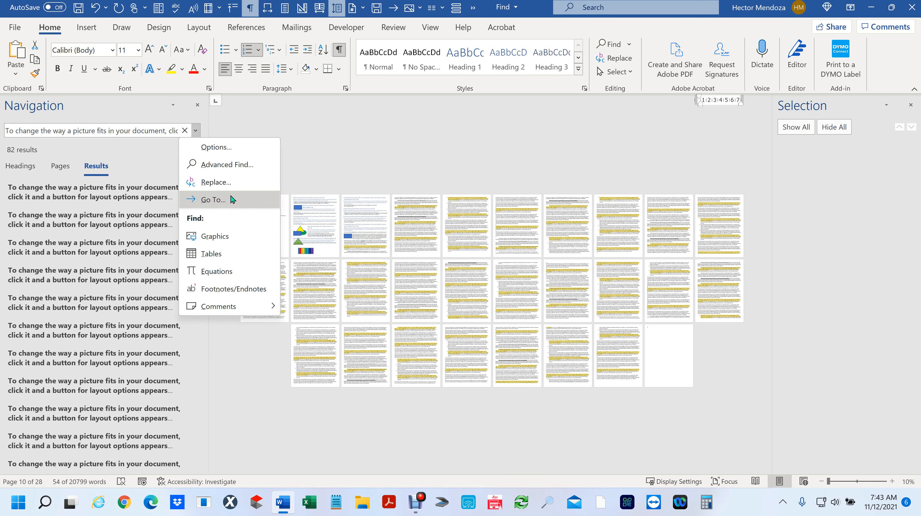
click(242, 164)
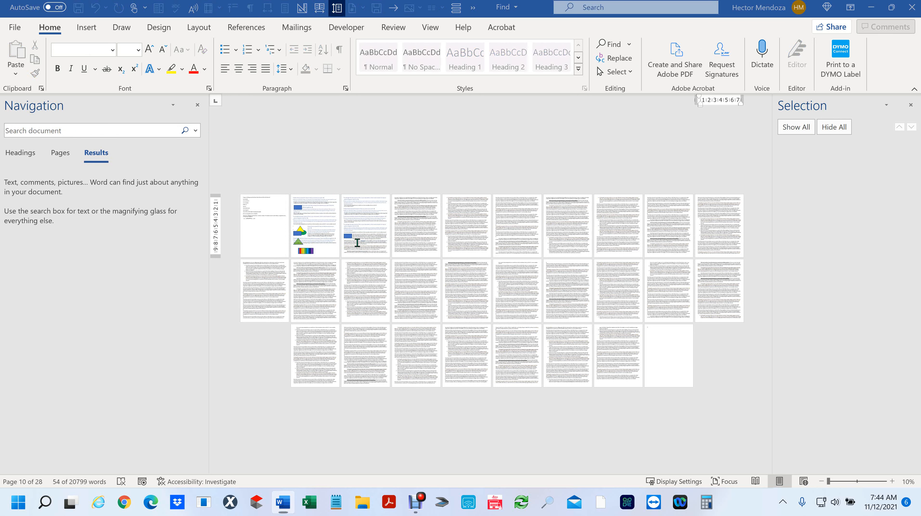
click(498, 474)
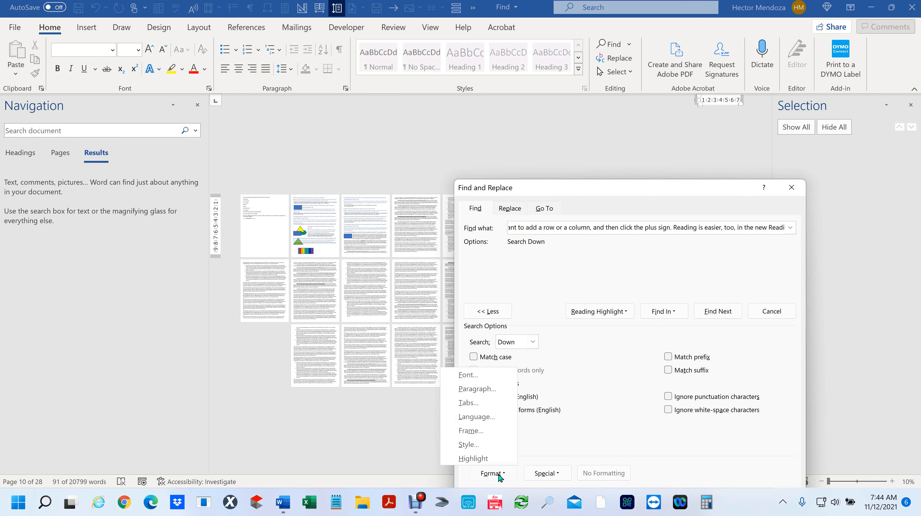
click(476, 389)
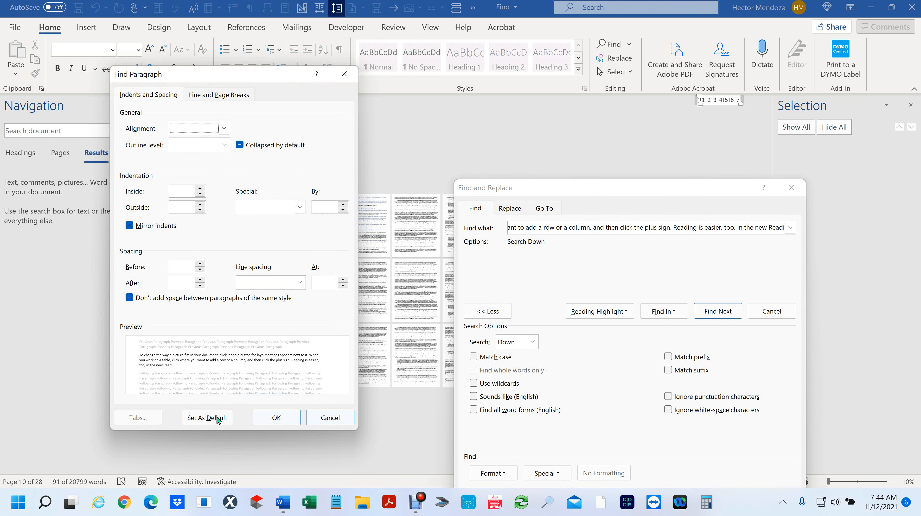
click(276, 418)
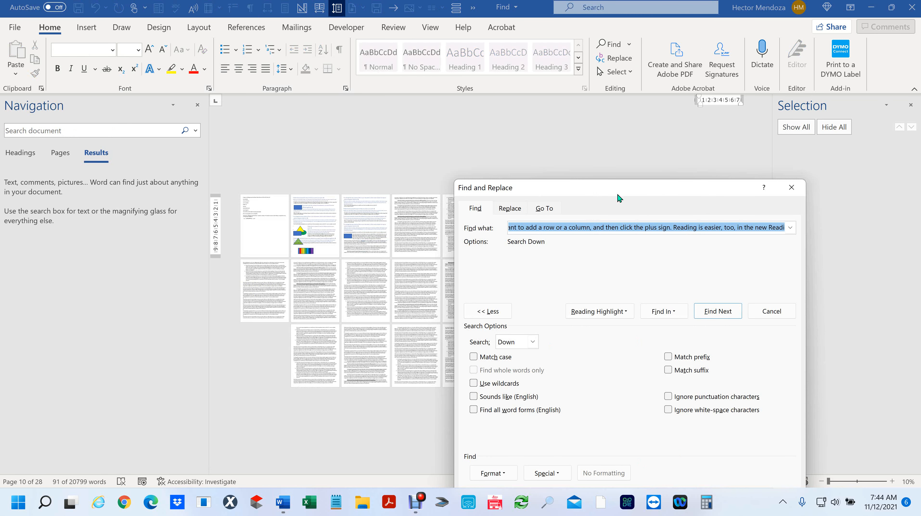
Find the next occurrence of the copied paragraph text and close Find and Replace
drag(617, 195, 185, 146)
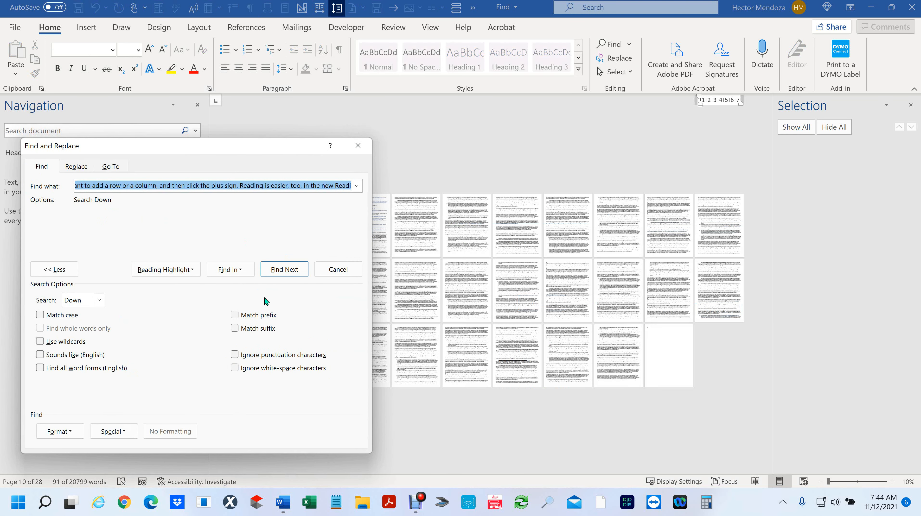
click(289, 277)
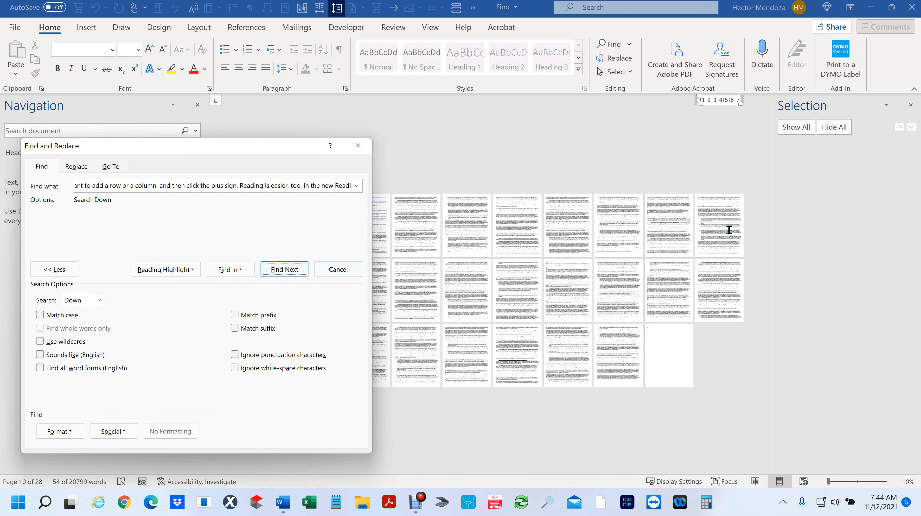
click(338, 269)
Select the opening lines of the indented "To change the way a picture fits" paragraph below the underlined sentence on page 9
scroll(506, 254, up, 5)
drag(379, 165, 505, 177)
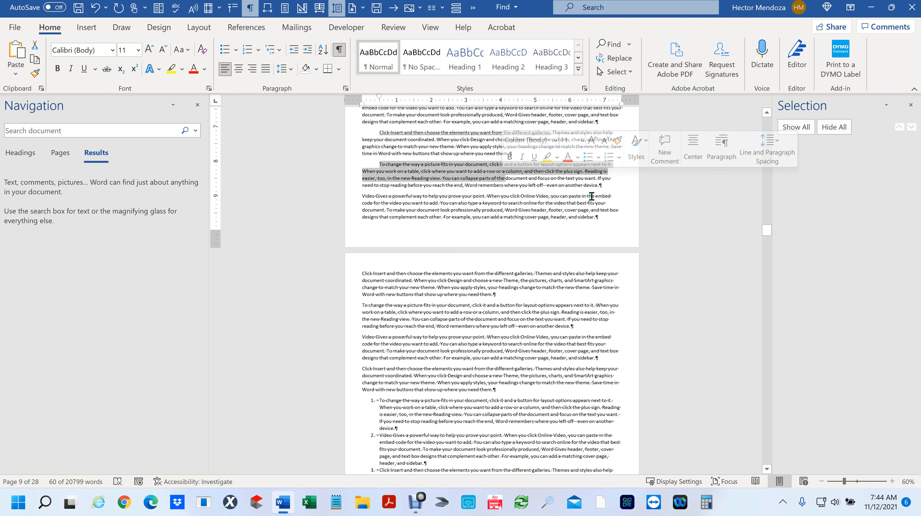
scroll(651, 362, up, 5)
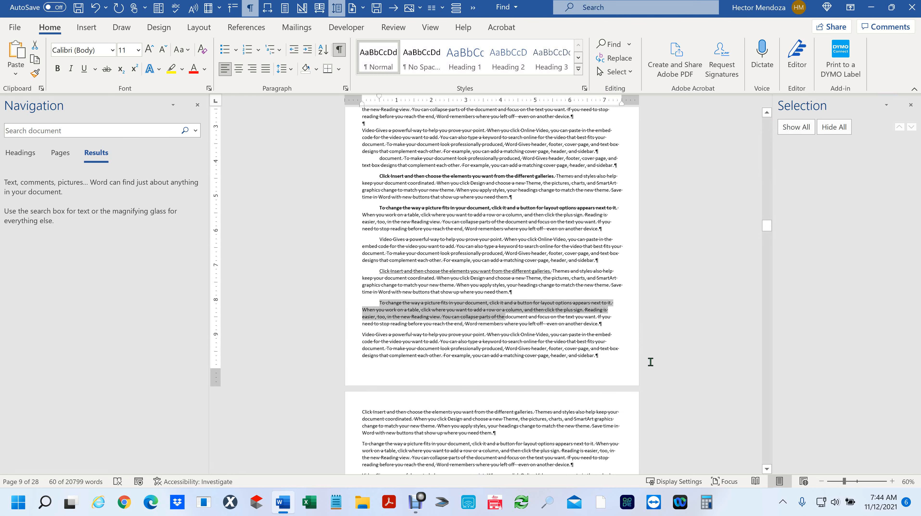
scroll(473, 316, up, 3)
Select the entire document and show it at 10% zoom
click(615, 72)
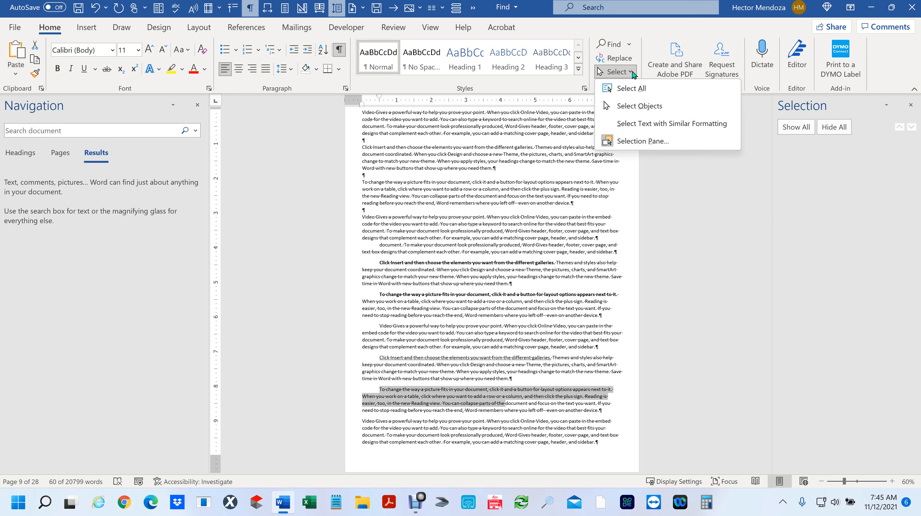
click(642, 89)
ctrl+scroll(573, 221, down, 5)
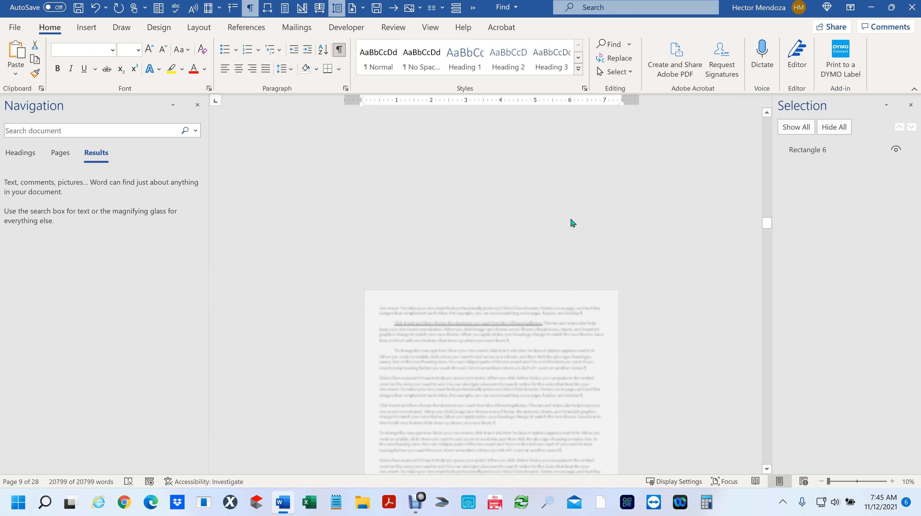